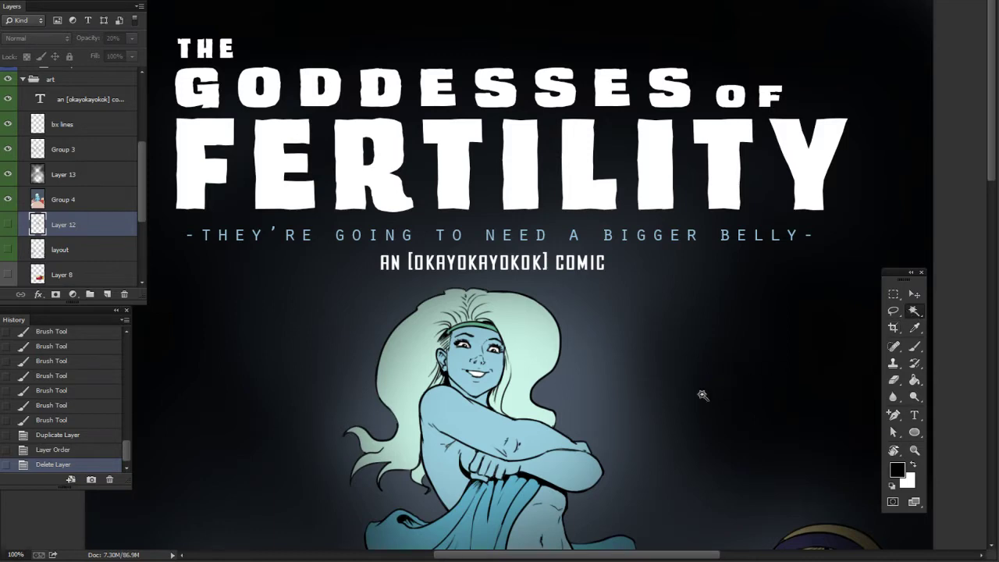
- Examine the cover art's figures and lighting, comparing the artwork with Group 4 and Layer 13 hidden and shown
scroll(703, 395, down, 5)
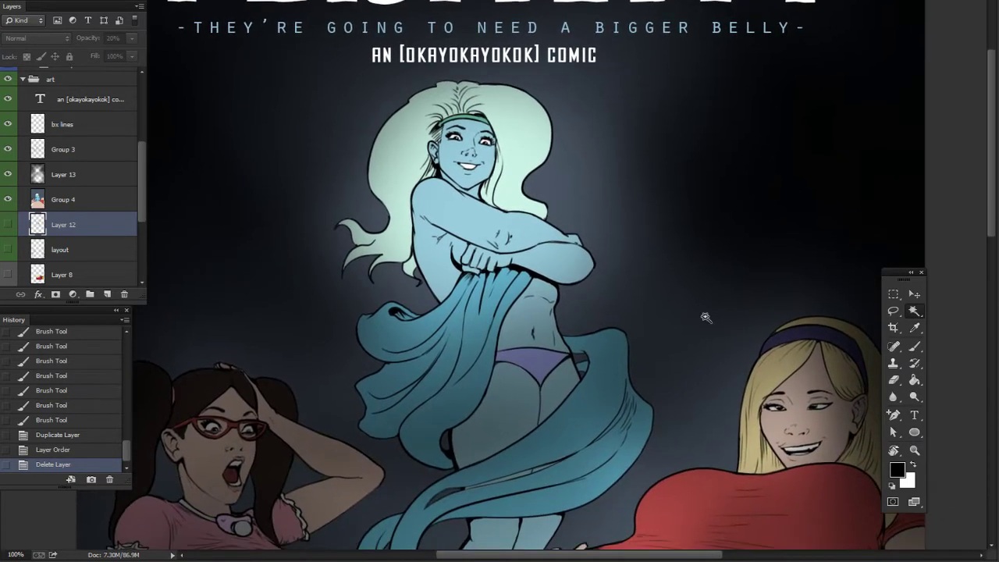
drag(695, 356, 687, 300)
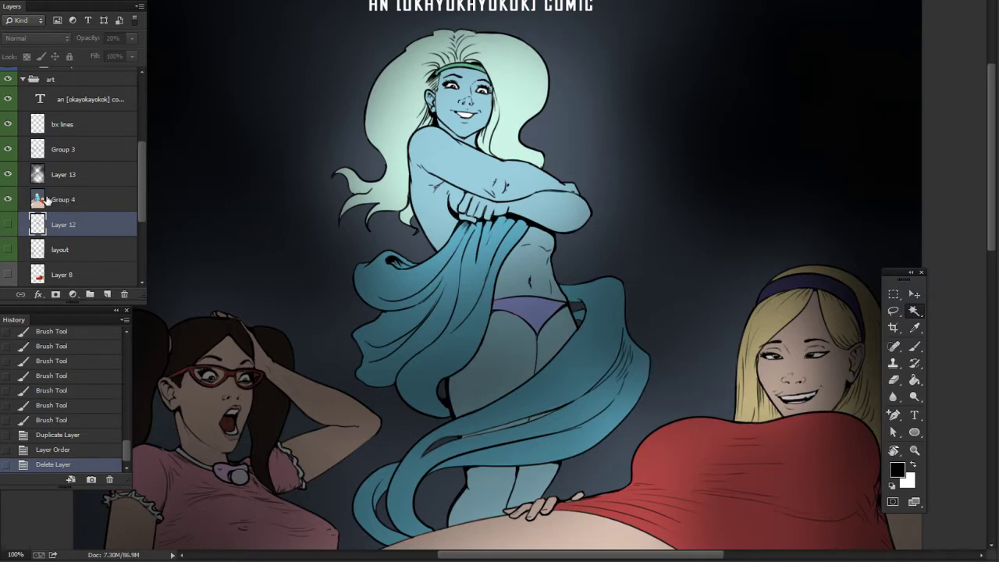
click(7, 202)
click(7, 201)
click(89, 202)
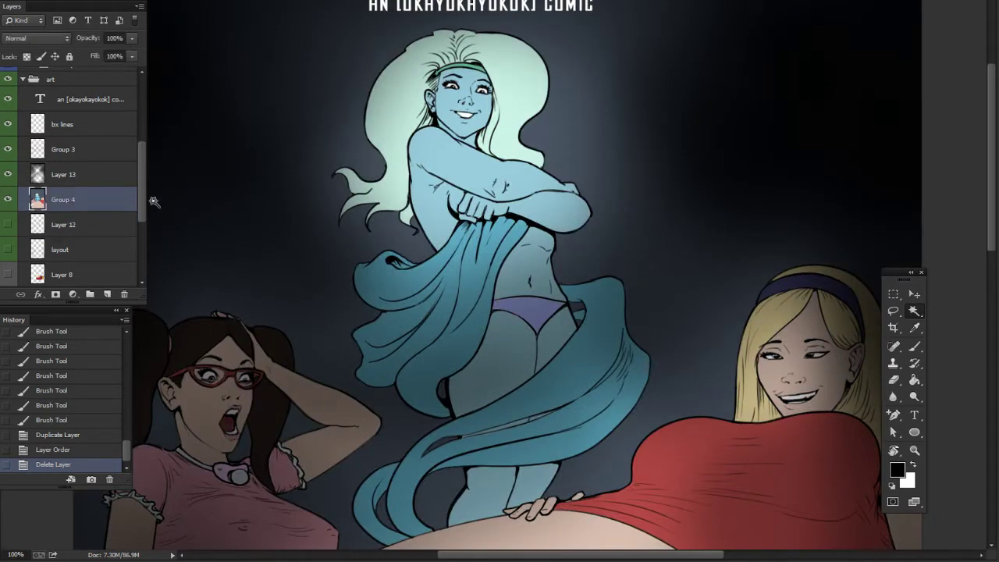
click(10, 176)
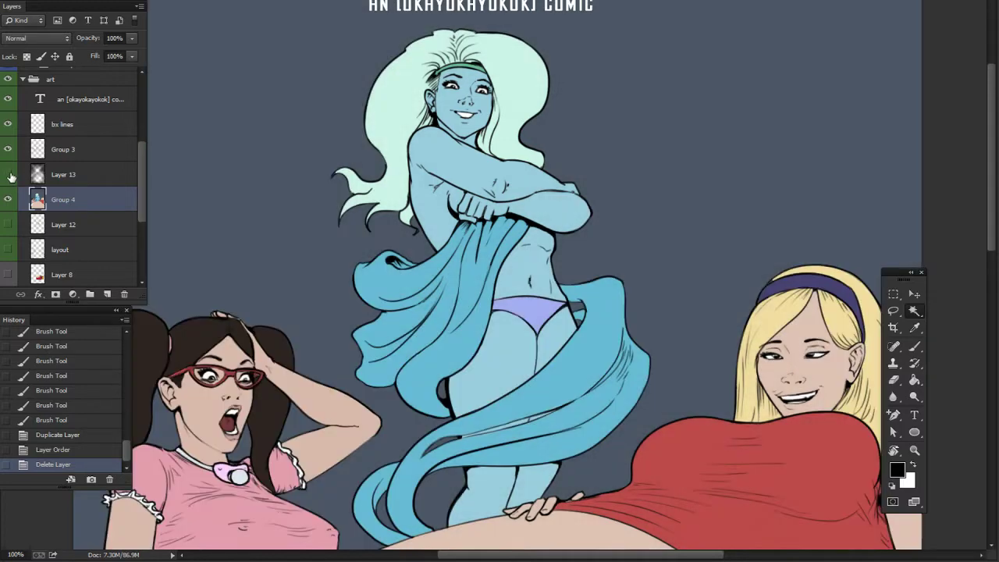
click(8, 175)
key(ctrl+minus)
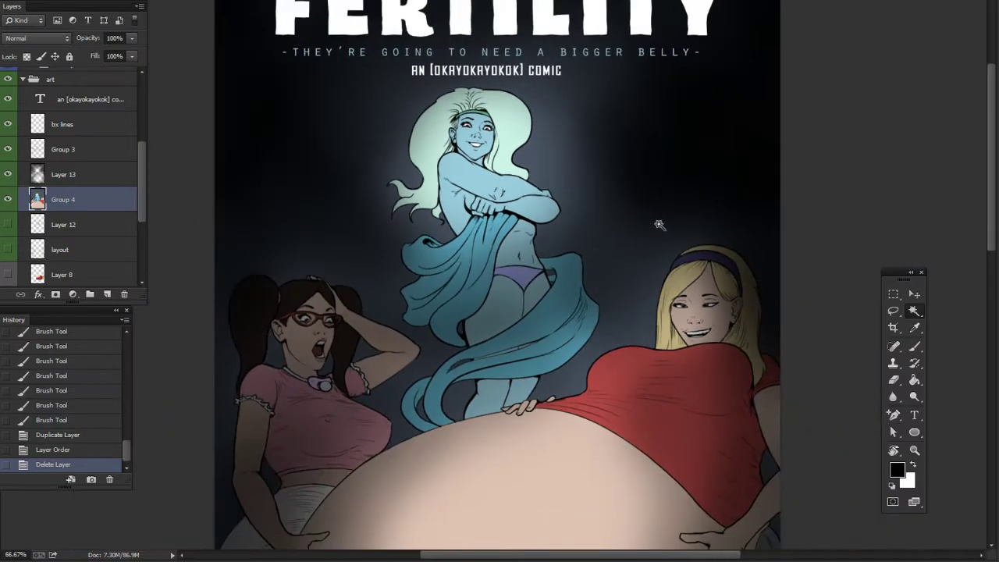
drag(690, 356, 703, 330)
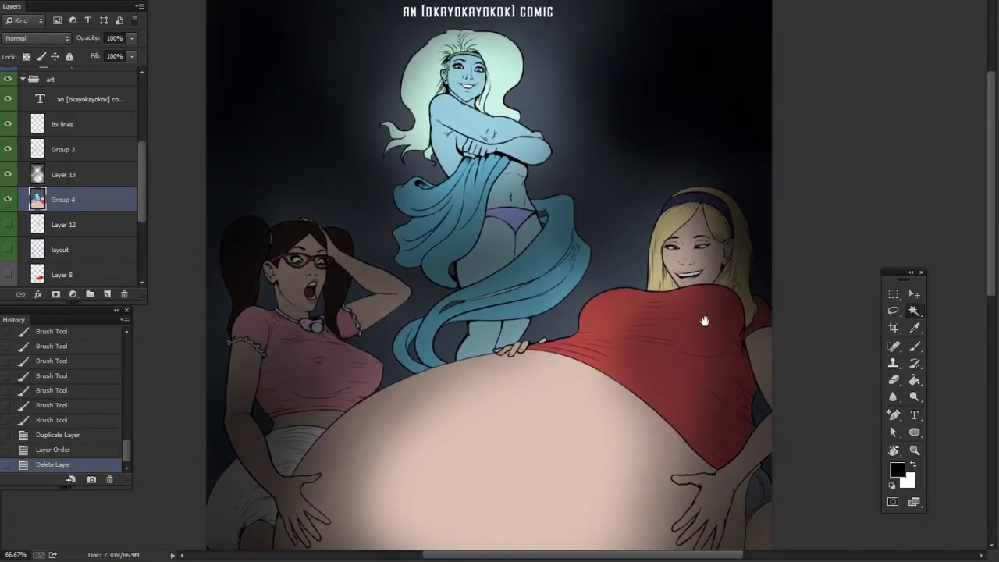
key(ctrl+plus)
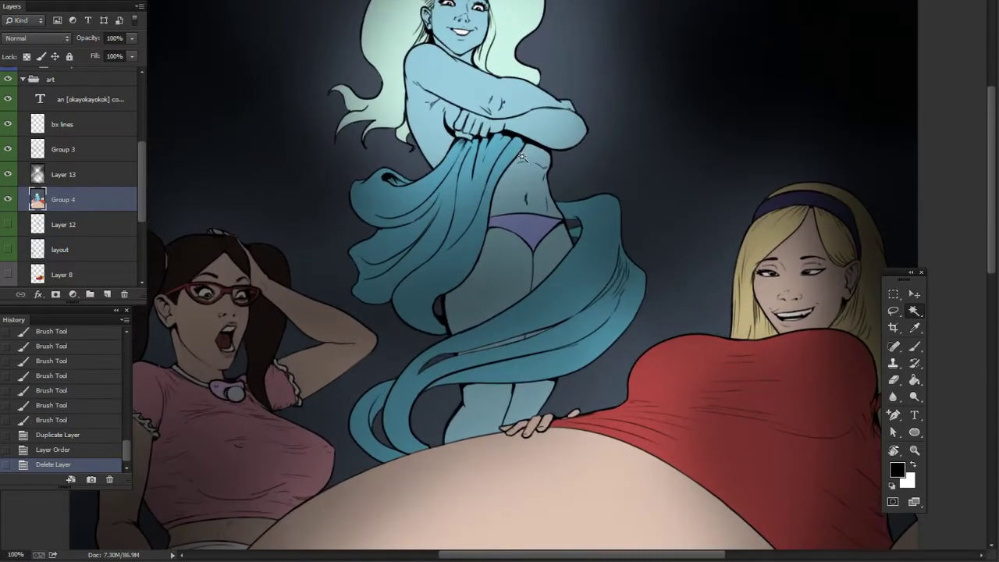
scroll(513, 186, down, 1)
scroll(380, 268, up, 1)
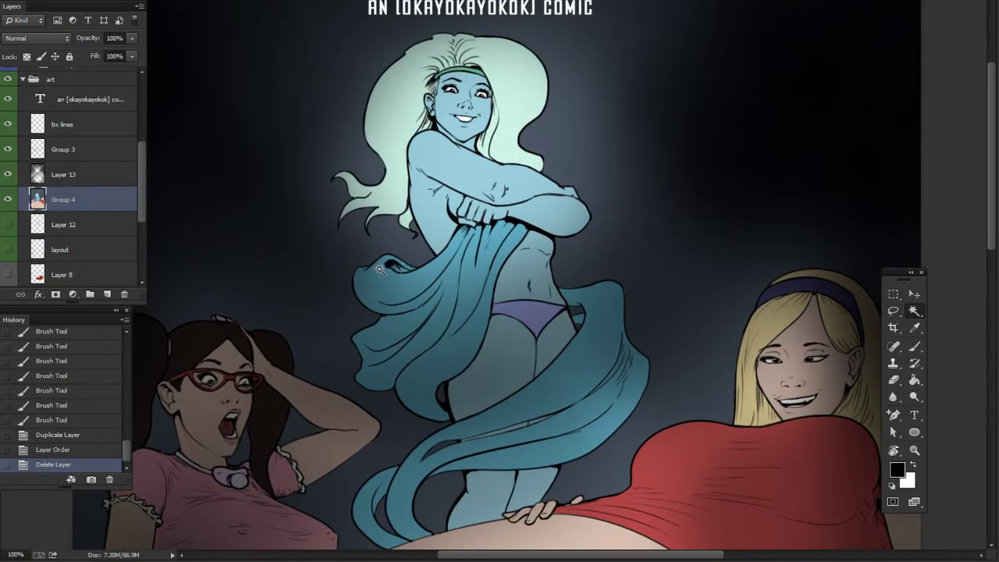
- Duplicate Group 4, keep the copy as a hidden backup directly beneath the original, and label it red
key(ctrl+j)
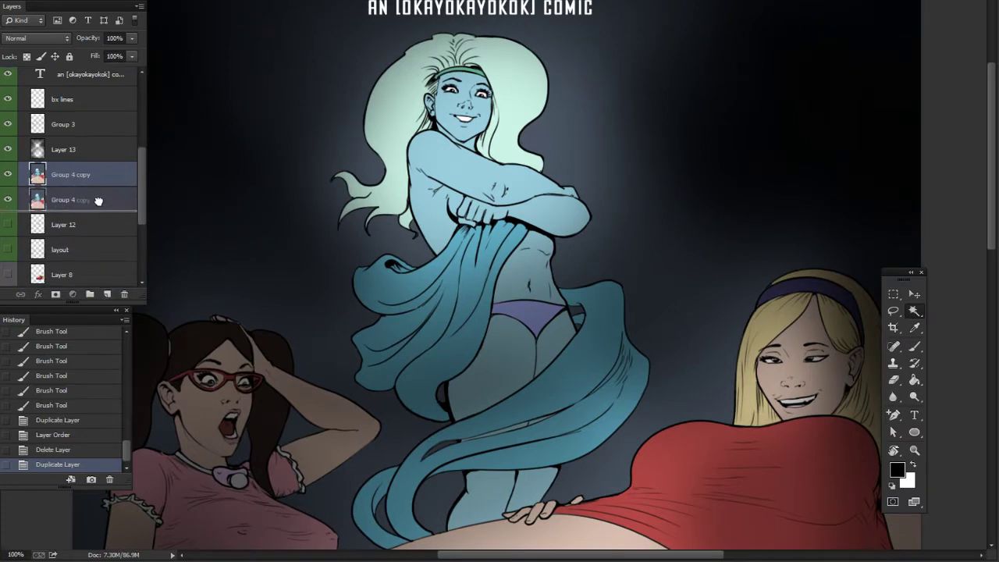
key(ctrl+bracketleft)
click(7, 200)
right_click(101, 199)
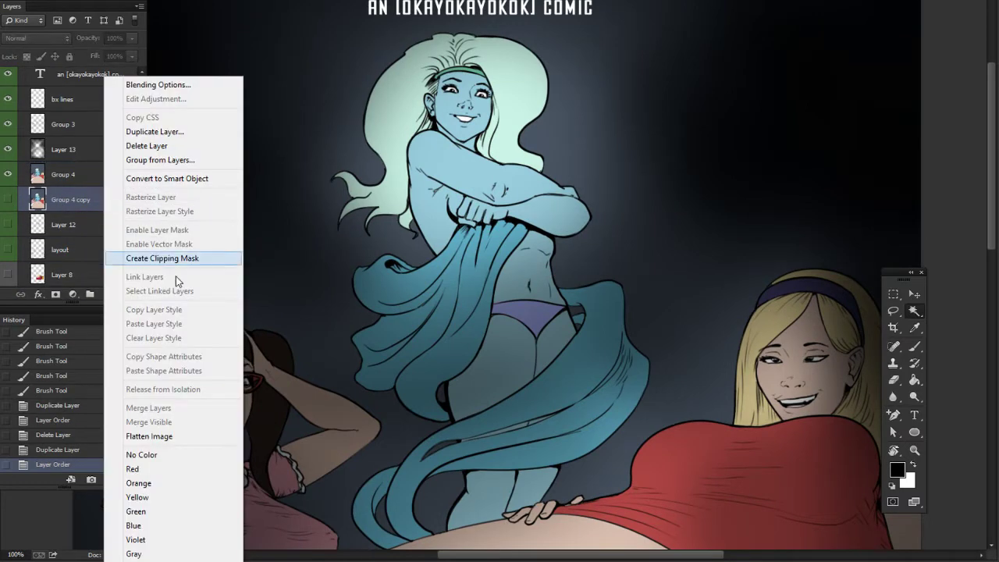
click(175, 469)
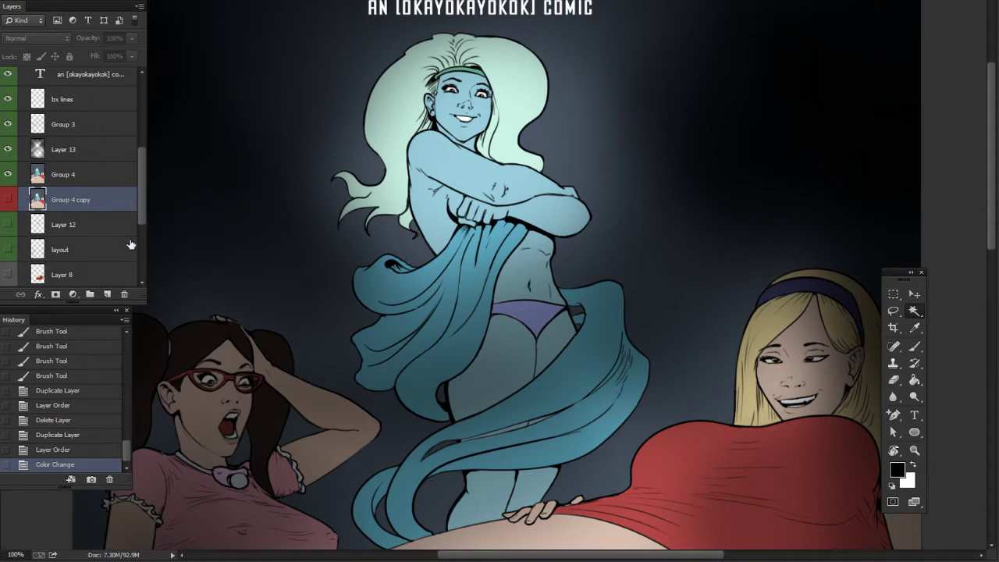
- Label the Group 3 layer red and lock it completely
right_click(95, 127)
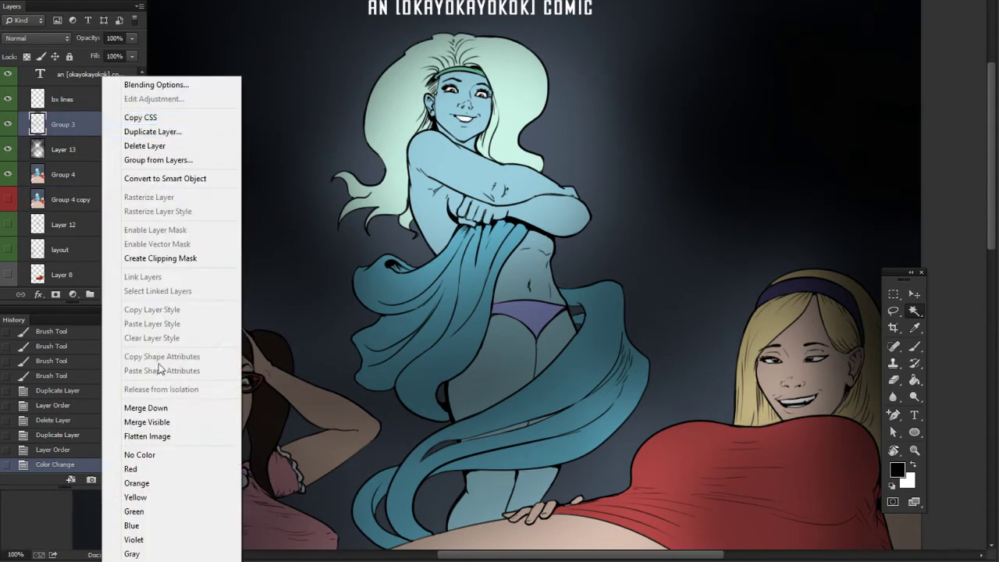
click(166, 468)
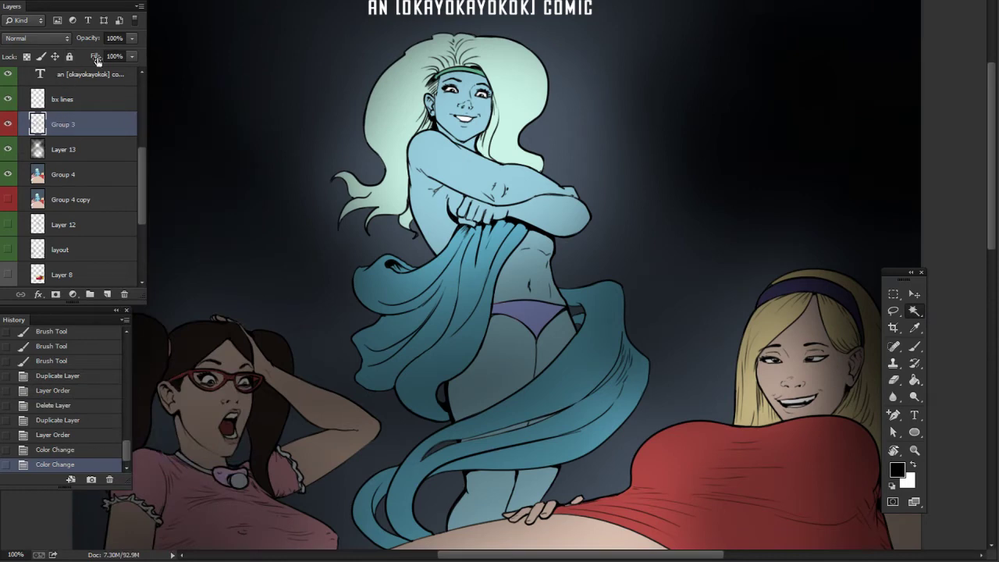
click(70, 56)
- Select the blue goddess's face, arms, torso and leg skin areas on Group 4 with the Magic Wand
click(894, 295)
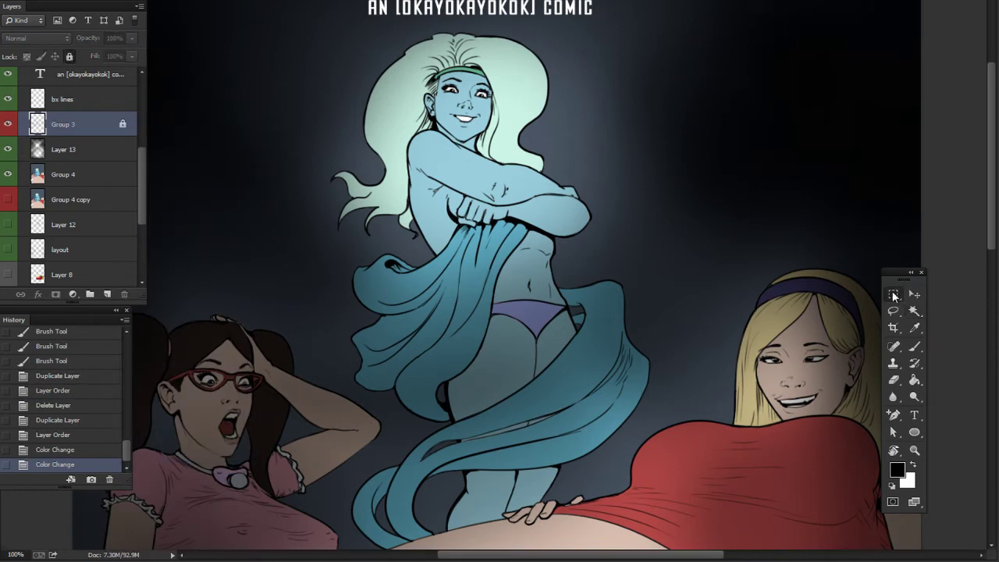
click(914, 310)
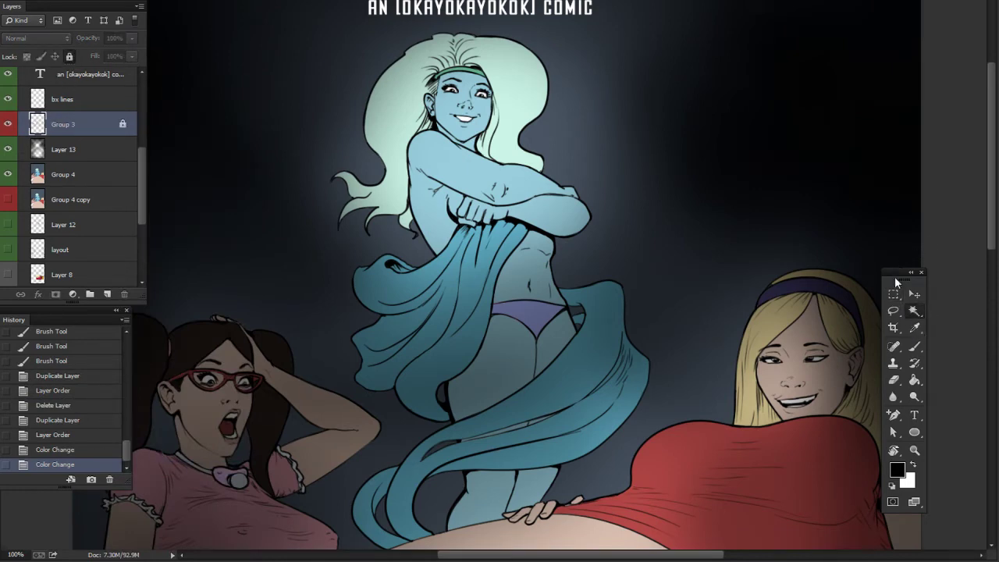
click(117, 180)
click(448, 168)
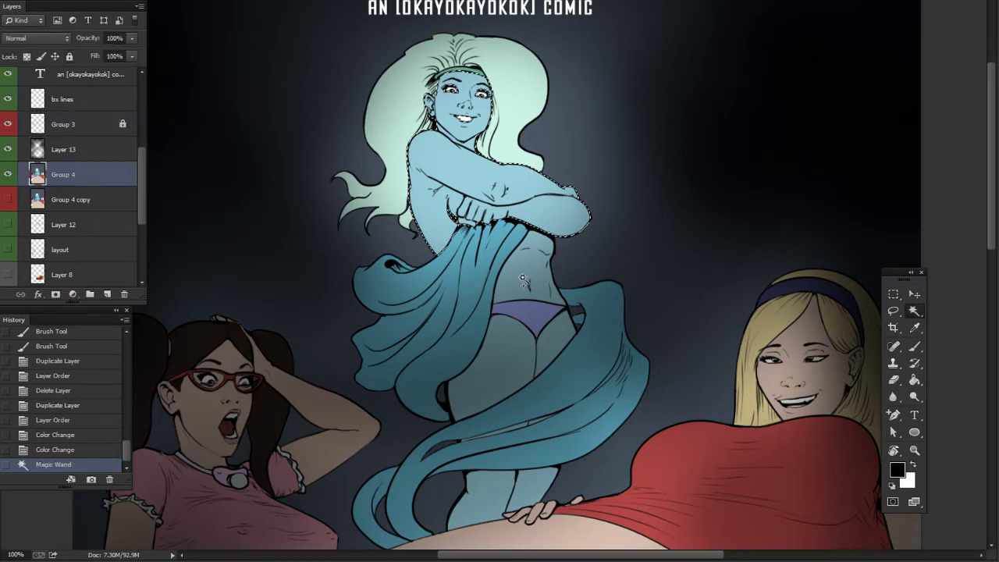
shift+click(523, 279)
shift+click(511, 360)
shift+click(501, 495)
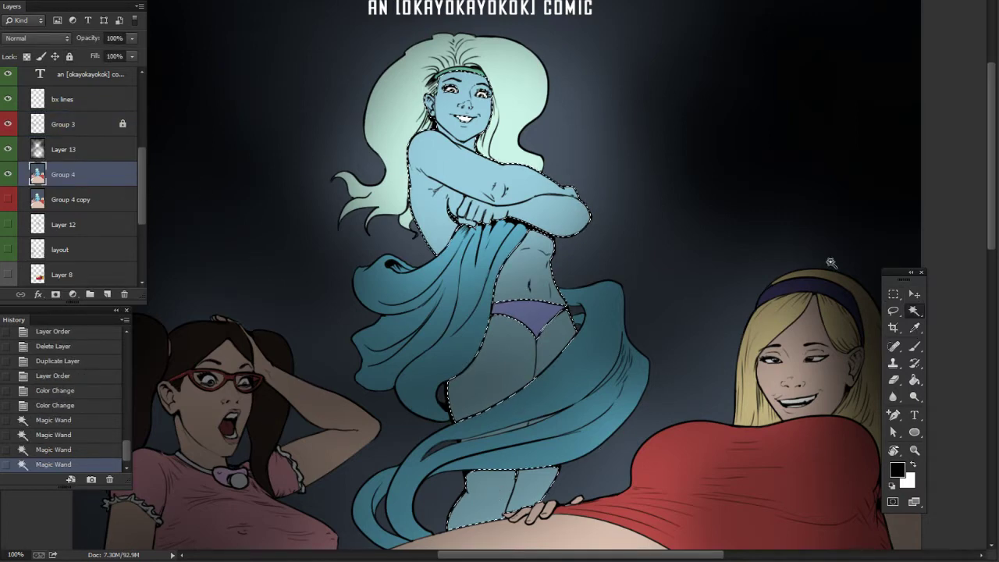
- Set up the Brush tool with the round 8 px preset at 100% hardness
click(915, 346)
right_click(601, 313)
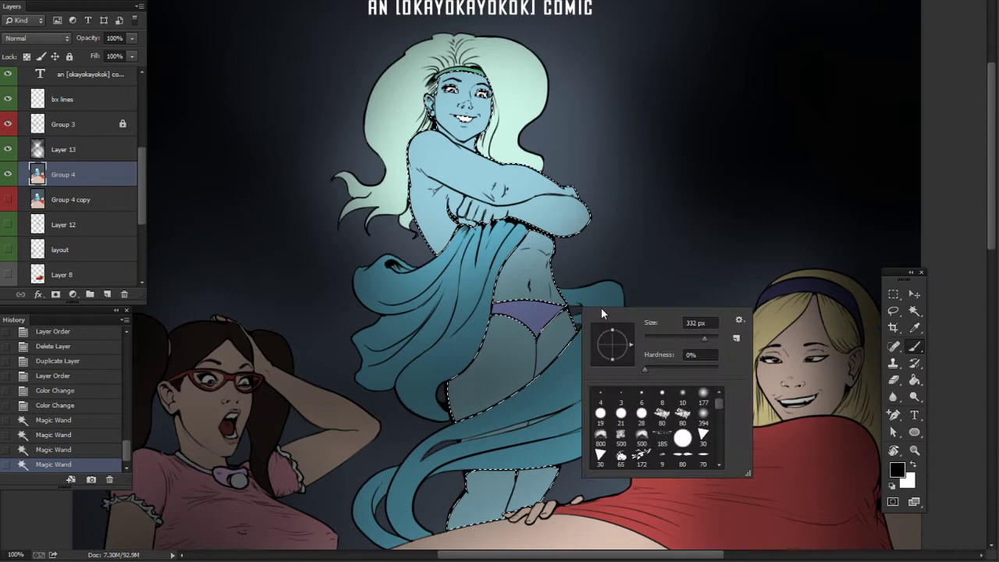
click(662, 394)
click(652, 337)
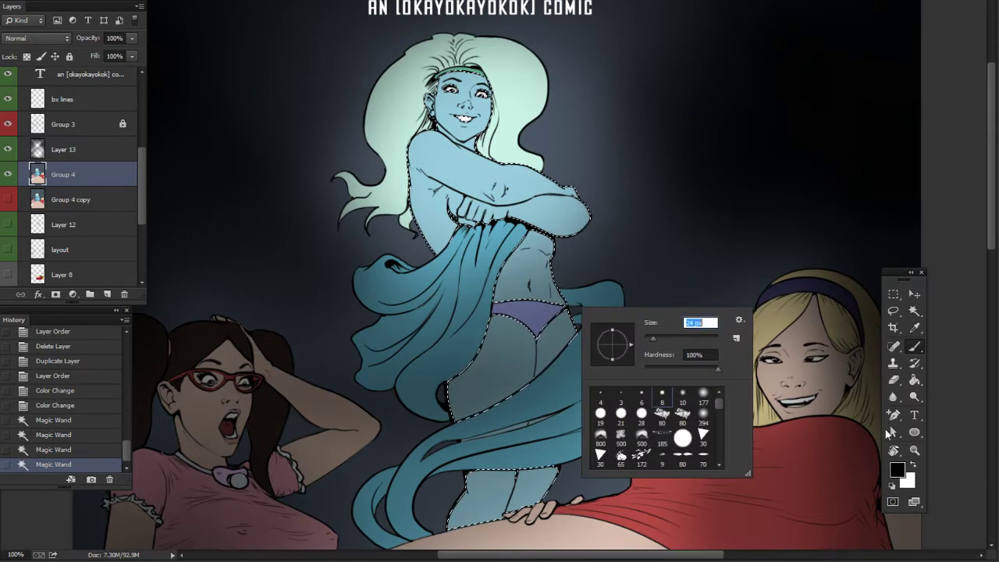
- Set the foreground colour to the darker, bluer shadow tone 587b98, starting from the goddess's sampled skin colour
click(896, 469)
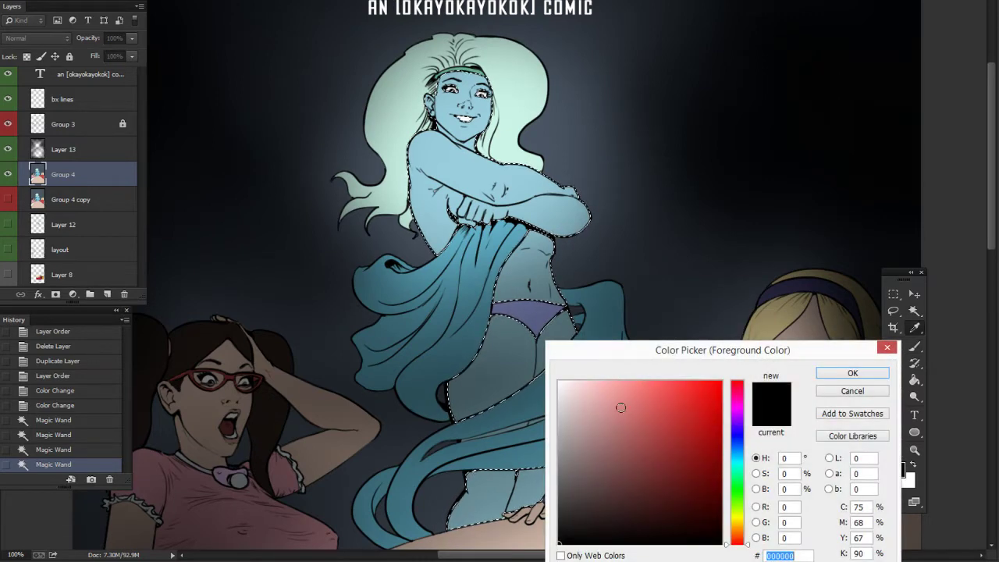
click(545, 212)
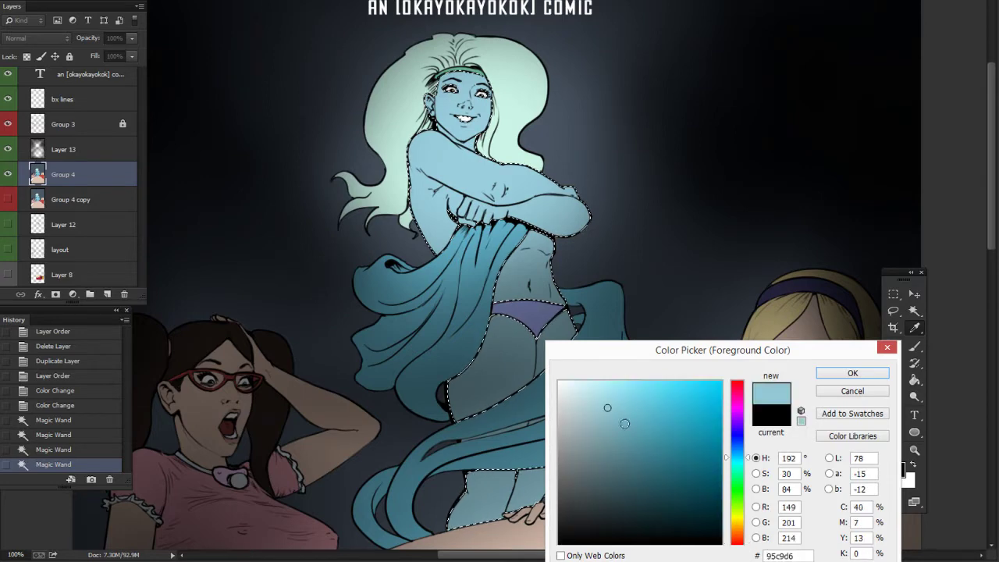
click(629, 439)
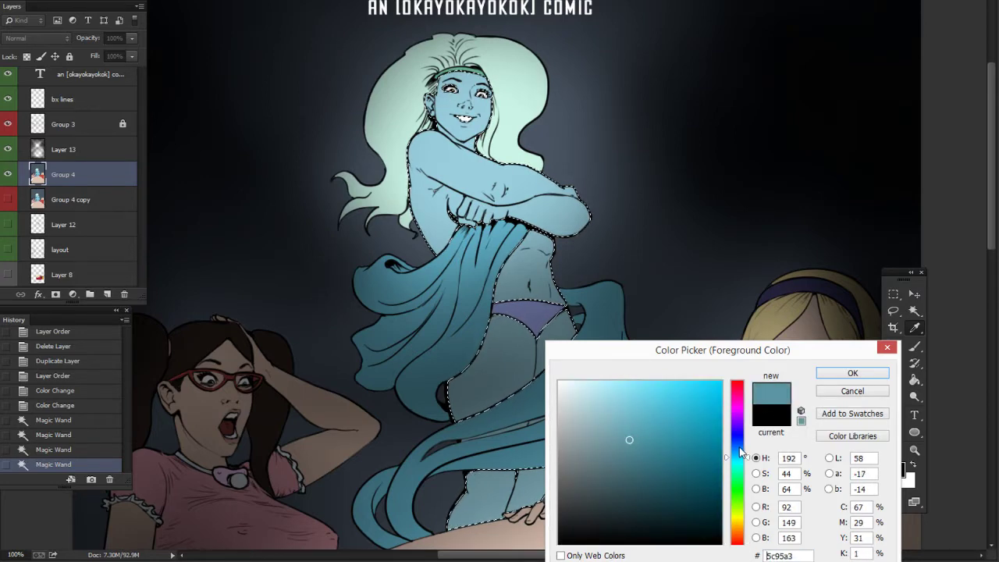
drag(742, 453, 740, 449)
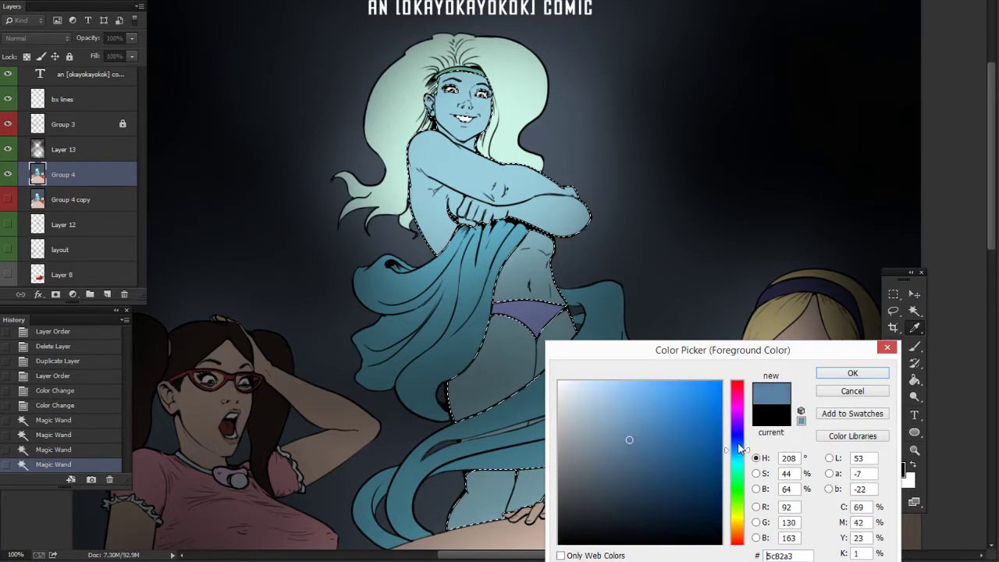
click(627, 446)
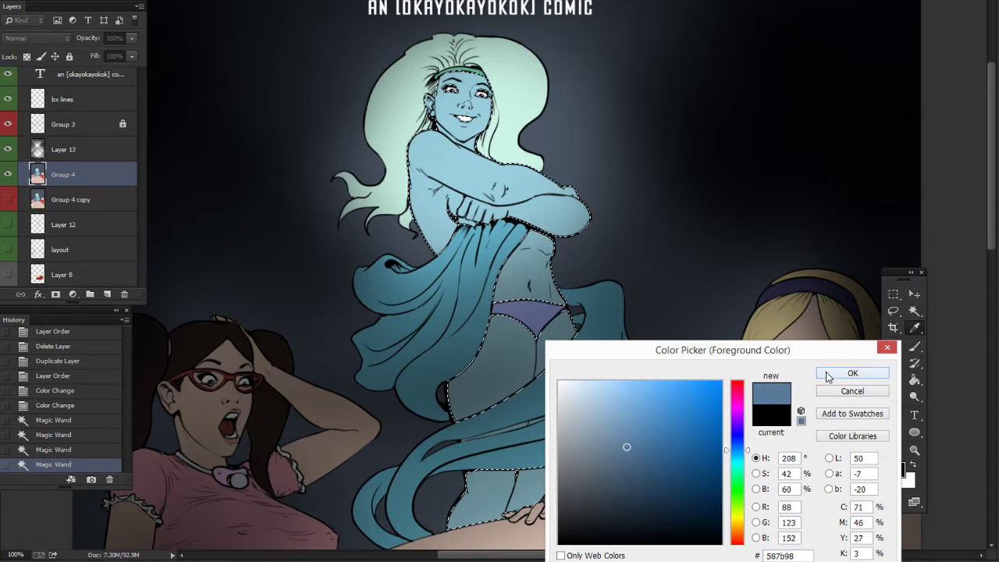
click(828, 374)
- Enlarge the hard round brush for painting the skin shadows
key(b)
right_click(485, 103)
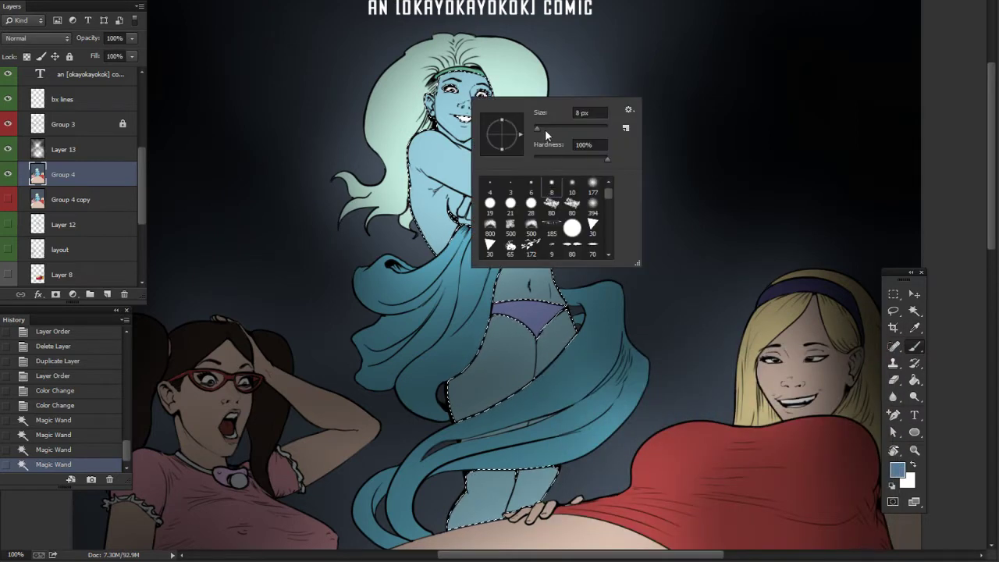
click(670, 189)
- Try painting shadows around the goddess's eyes, and revert the history to the last Magic Wand selection
drag(696, 309, 707, 74)
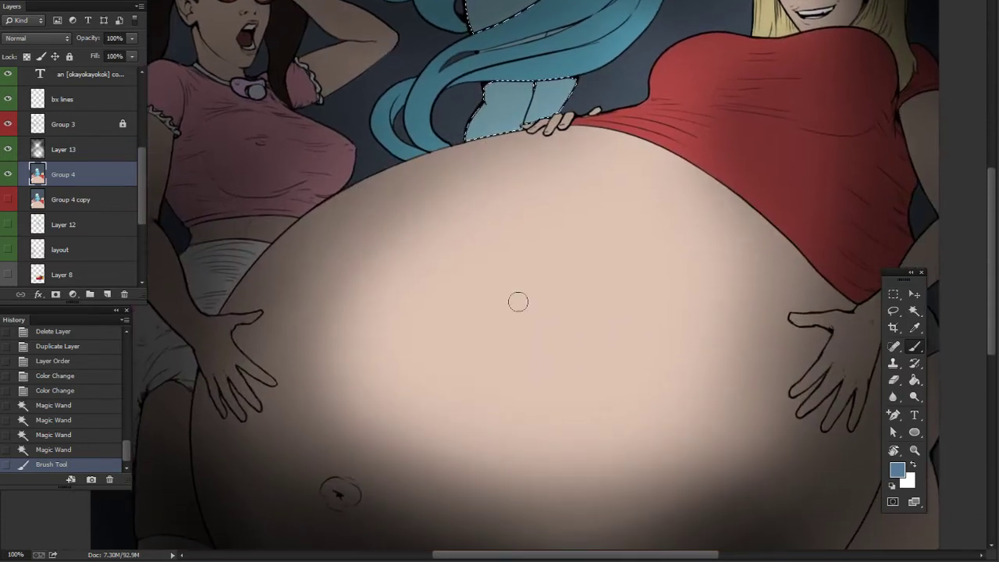
drag(660, 93, 647, 430)
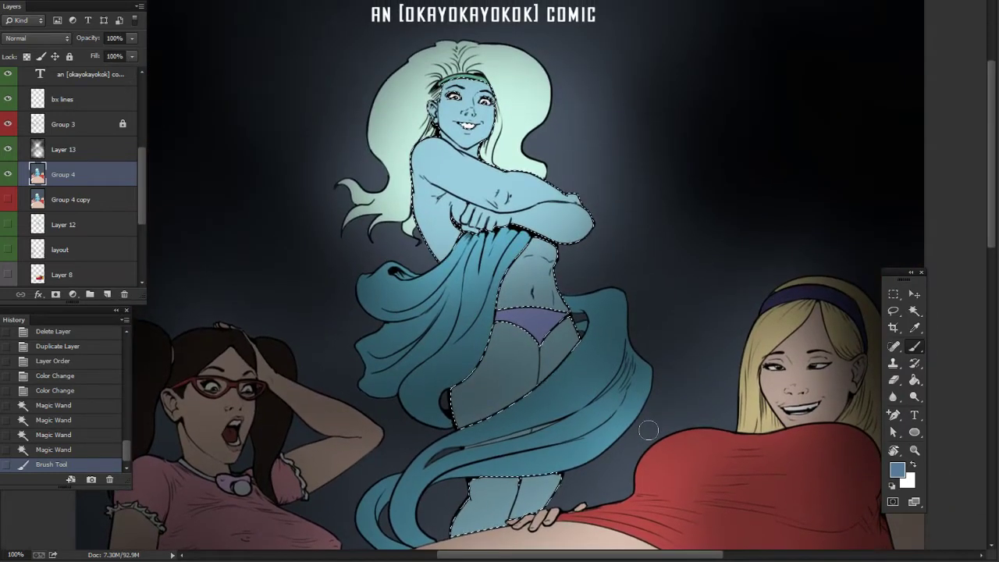
drag(561, 112, 589, 195)
key(ctrl+plus)
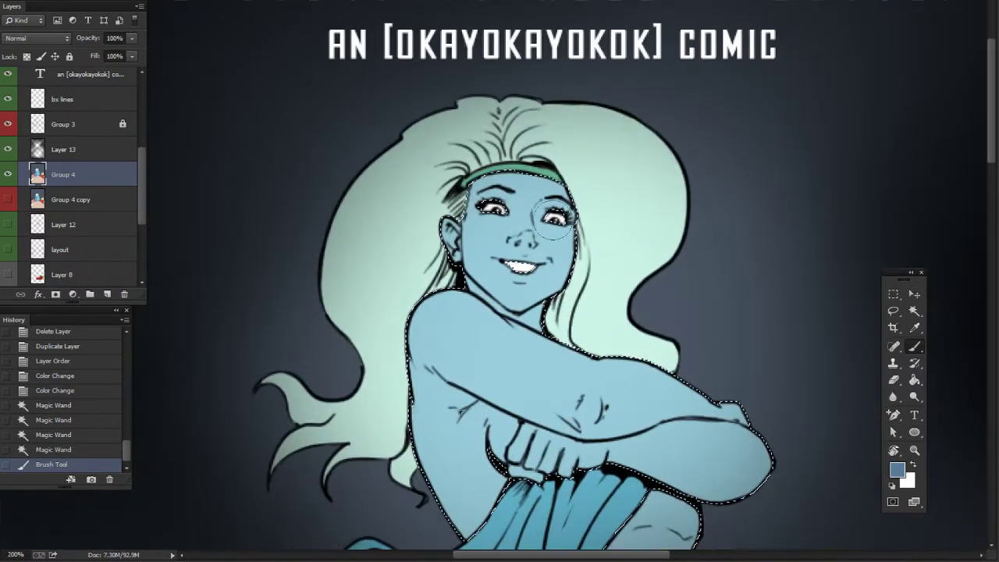
mouse_move(485, 209)
mouse_down()
mouse_move(509, 205)
mouse_move(510, 196)
mouse_move(558, 195)
mouse_move(542, 211)
mouse_move(576, 212)
mouse_up()
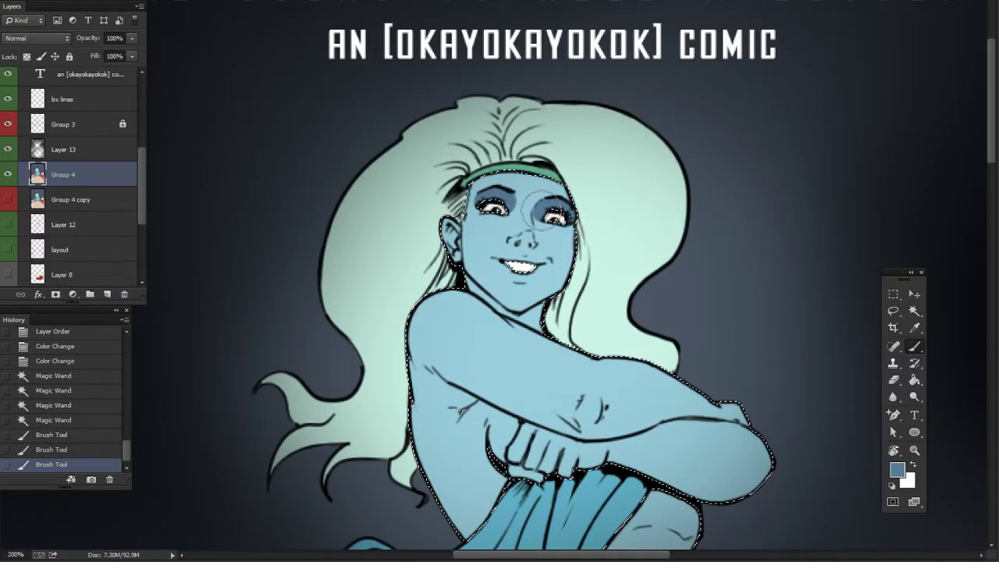
click(62, 420)
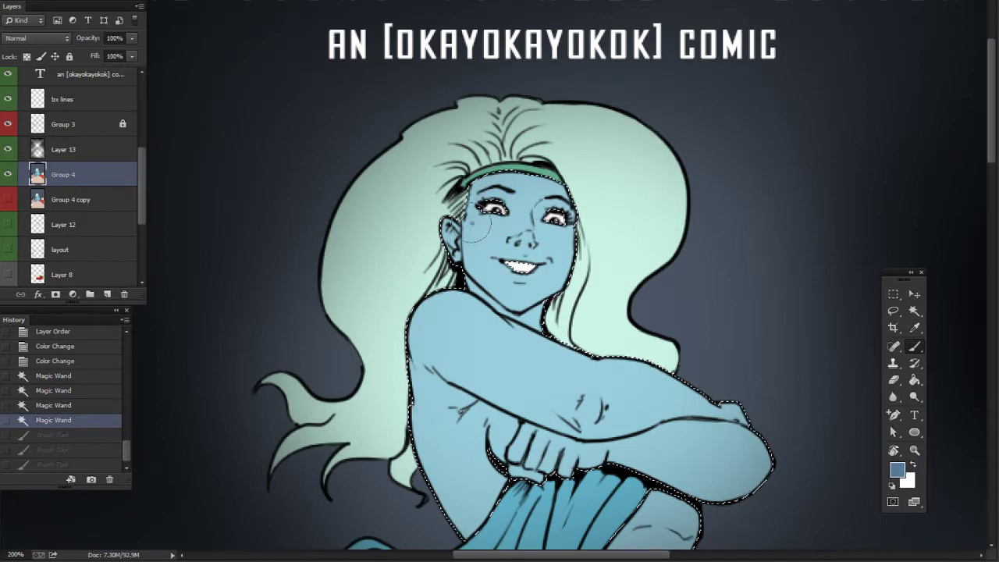
- Paint flat dark blue shadows across the goddess's forehead, around her eyes and beside her nose
mouse_move(465, 217)
mouse_down()
mouse_move(500, 186)
mouse_move(523, 167)
mouse_move(478, 225)
mouse_move(505, 175)
mouse_move(523, 189)
mouse_move(576, 190)
mouse_move(557, 175)
mouse_move(559, 187)
mouse_move(525, 191)
mouse_move(539, 194)
mouse_move(530, 226)
mouse_move(515, 188)
mouse_up()
right_click(567, 191)
click(639, 222)
click(659, 253)
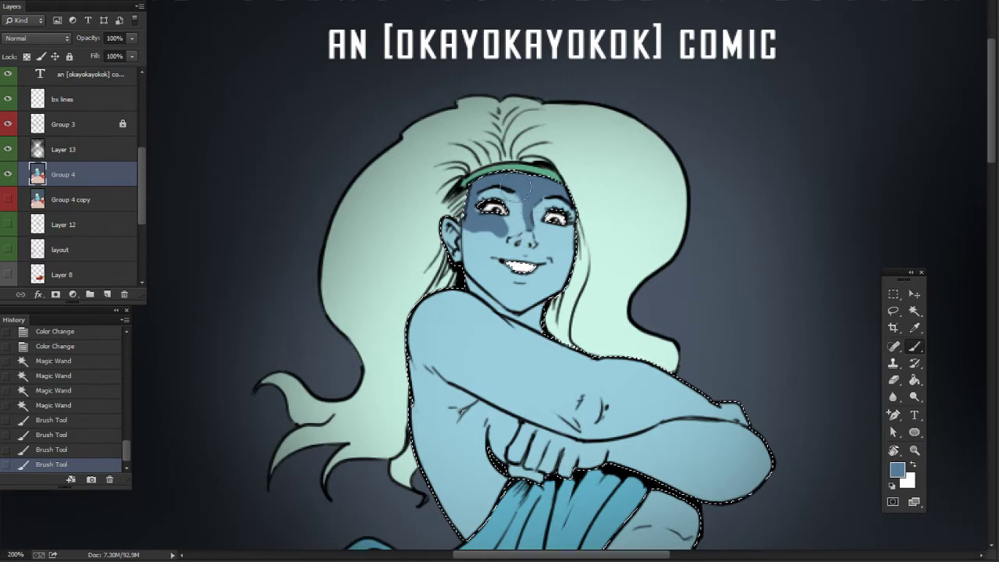
drag(524, 221, 537, 232)
mouse_move(539, 226)
mouse_down()
mouse_move(529, 220)
mouse_move(531, 230)
mouse_up()
mouse_move(526, 231)
mouse_down()
mouse_move(501, 224)
mouse_move(527, 194)
mouse_up()
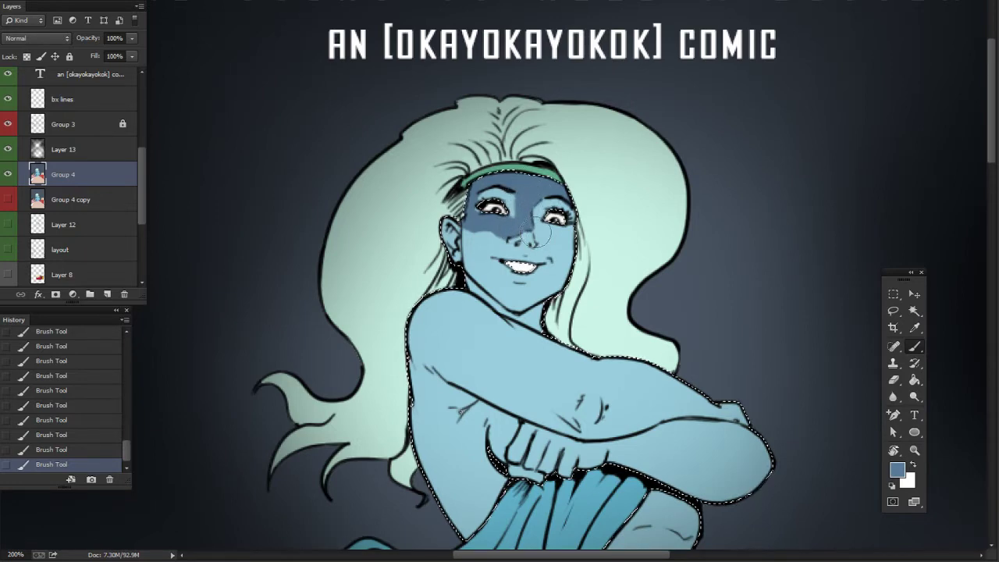
- Paint flat blue shadows over the goddess's ear, outer cheeks and neck, and beneath her lower lip
mouse_move(537, 234)
mouse_down()
mouse_move(558, 222)
mouse_move(555, 234)
mouse_move(573, 234)
mouse_move(492, 226)
mouse_move(460, 256)
mouse_move(444, 224)
mouse_up()
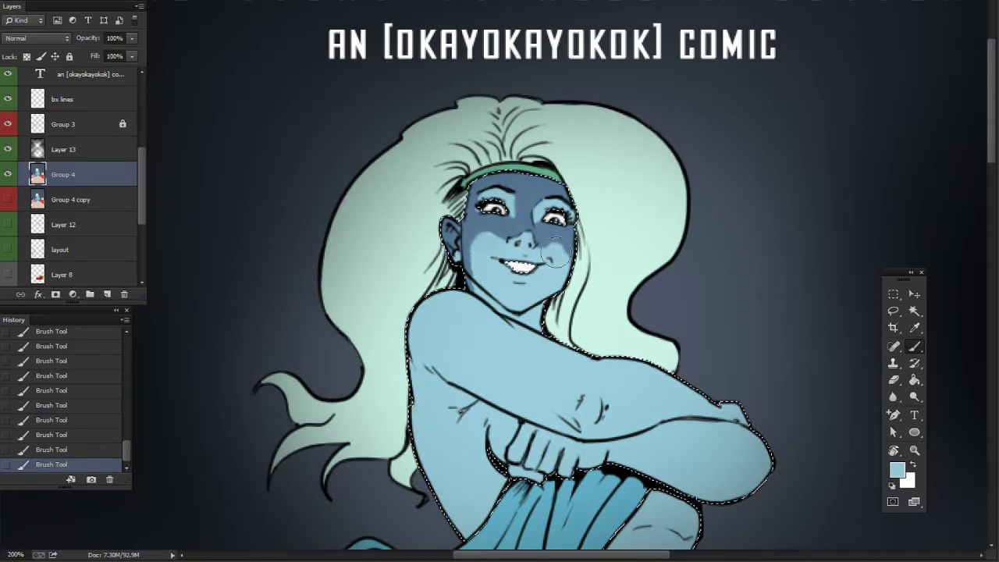
alt+click(539, 223)
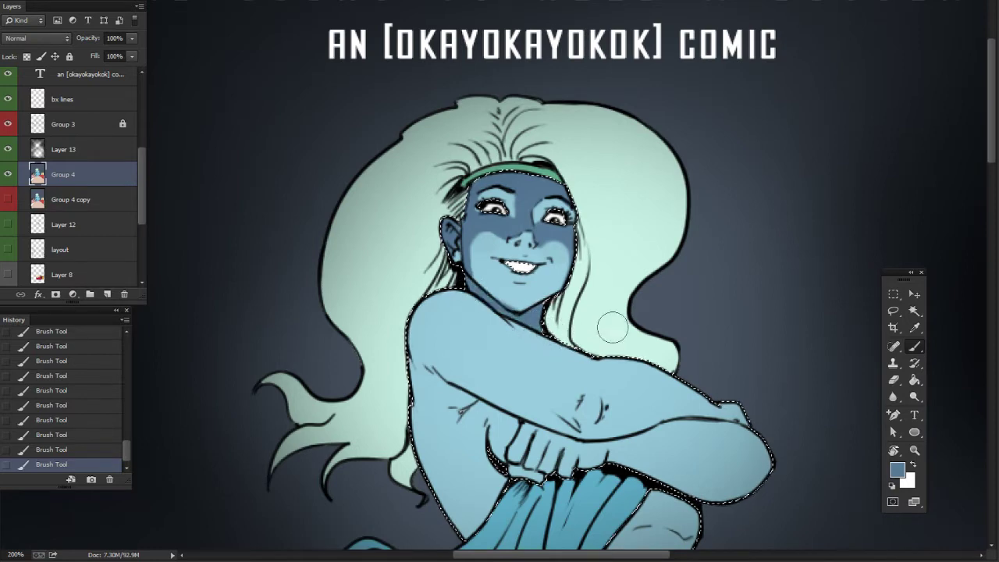
drag(613, 341, 615, 345)
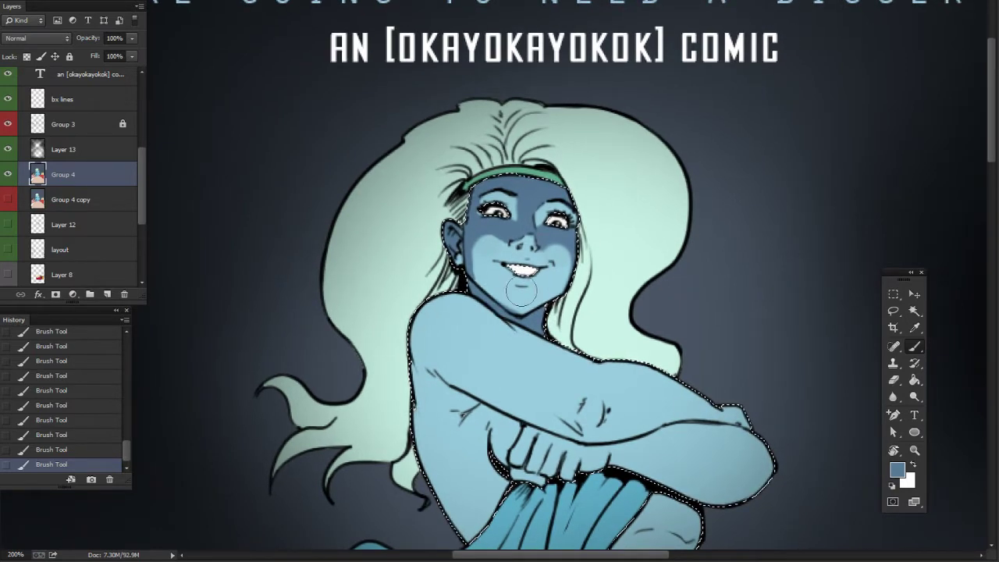
drag(553, 264, 549, 258)
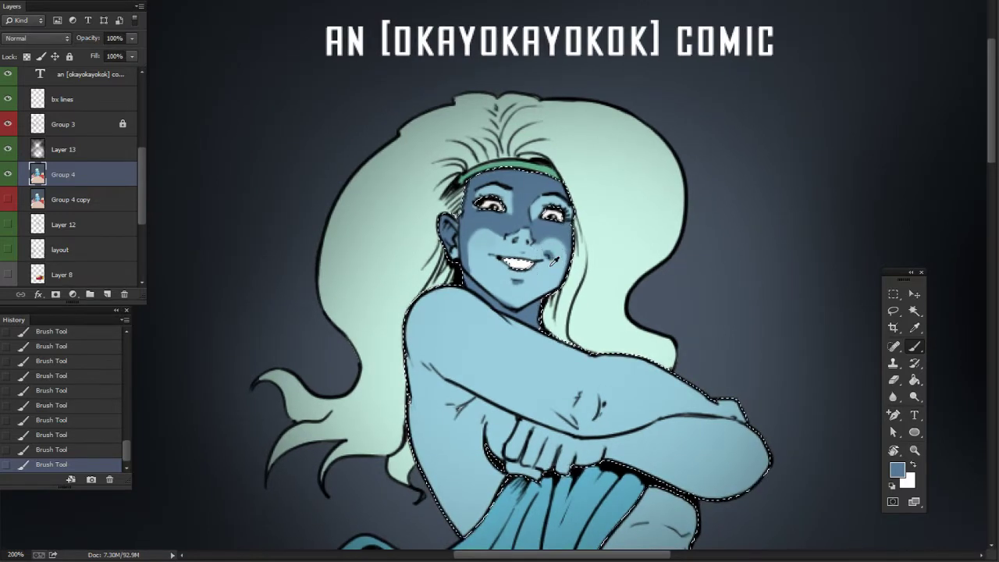
- Switch to a smaller, softer brush in the sampled shadow tone and shade along the goddess's cheek and jawline
alt+click(545, 247)
drag(600, 302, 609, 281)
alt+click(565, 205)
right_click(546, 265)
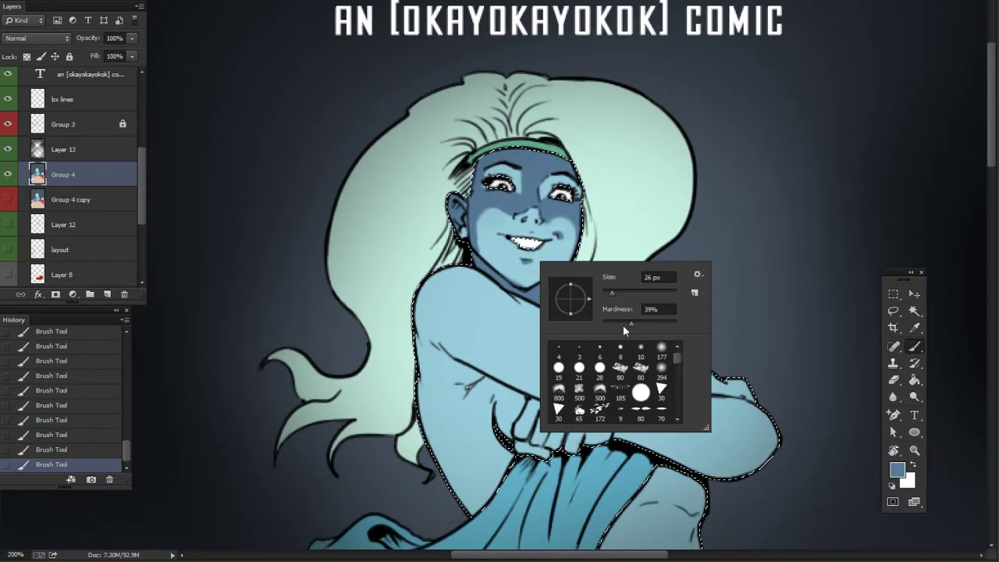
click(613, 223)
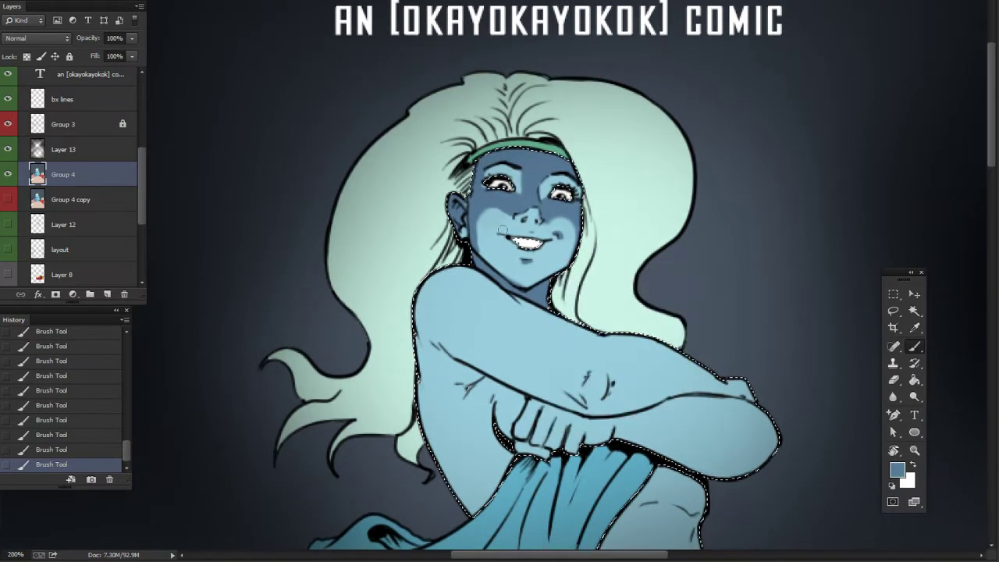
drag(472, 242, 491, 274)
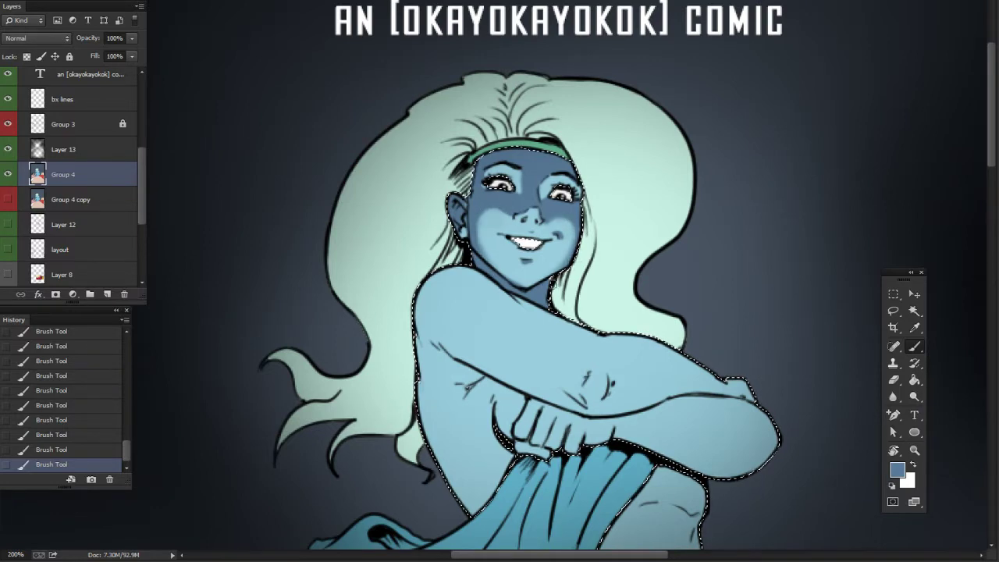
- Touch up the shadow edges on the goddess's cheeks with sampled light and dark skin tones
drag(614, 256, 595, 191)
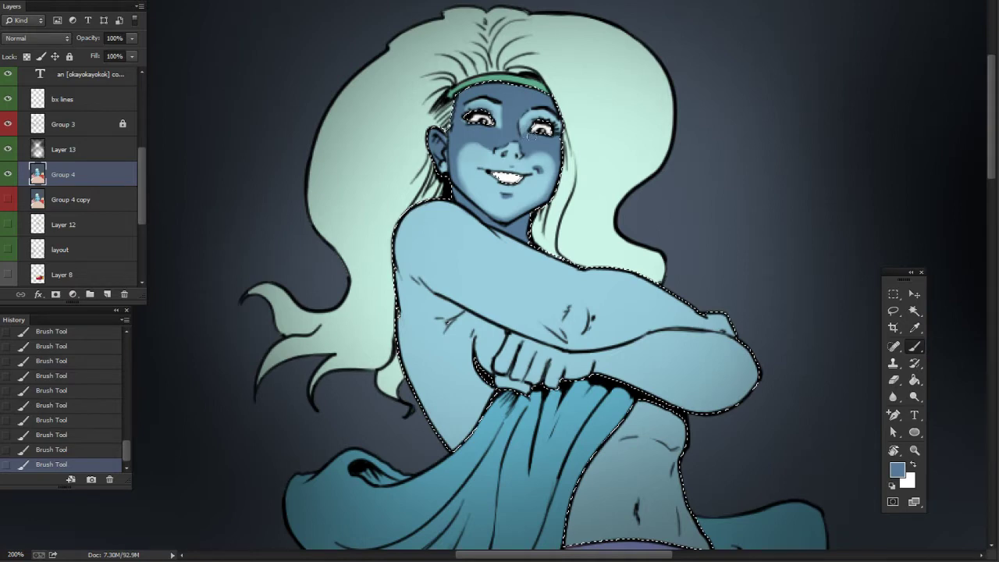
drag(602, 167, 591, 125)
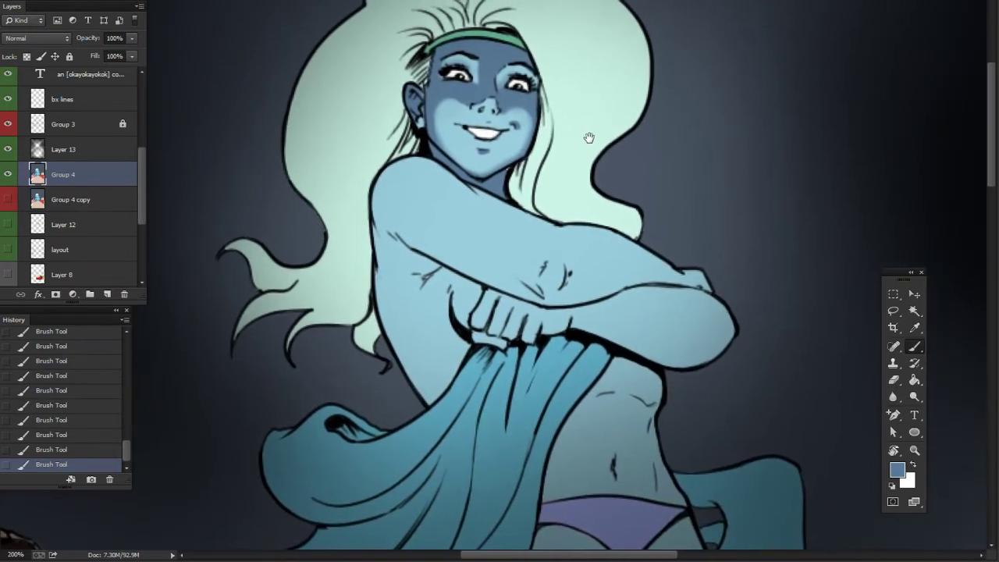
key(ctrl+d)
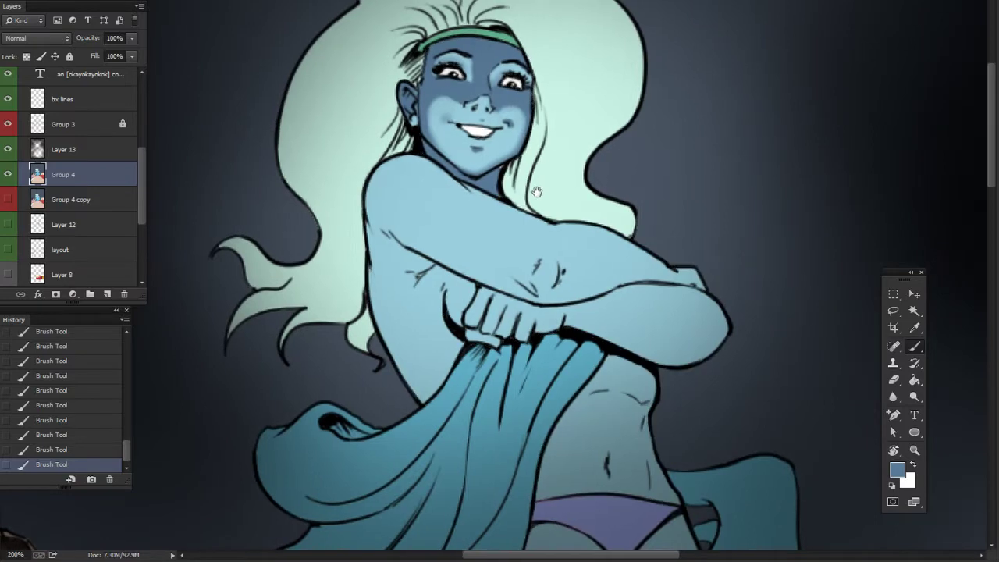
drag(536, 190, 536, 176)
key(ctrl+h)
alt+click(439, 95)
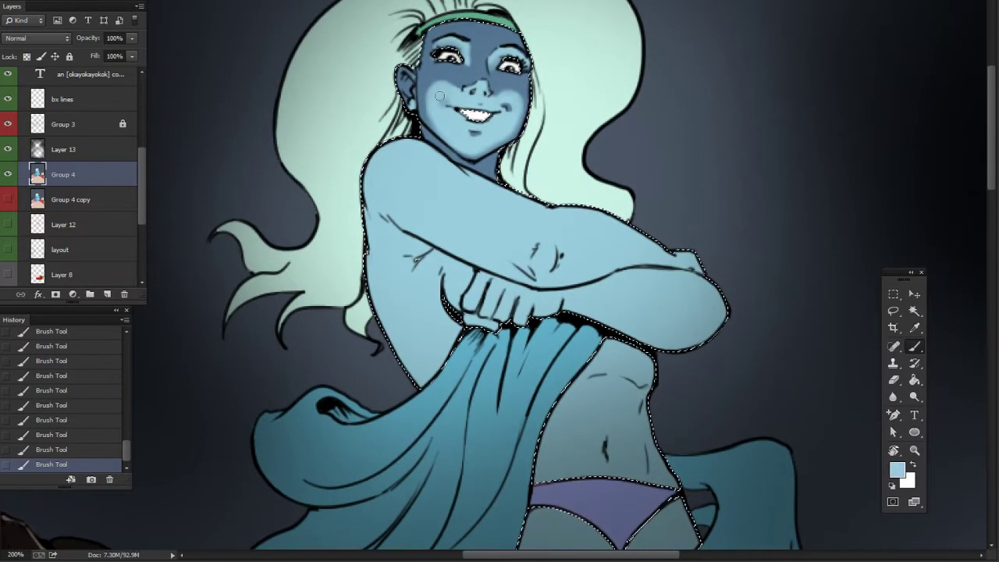
alt+click(458, 83)
- Set the brush to 43 px with 36% hardness and paint shadows around the goddess's shoulder and along the upper edge of her arm
right_click(470, 258)
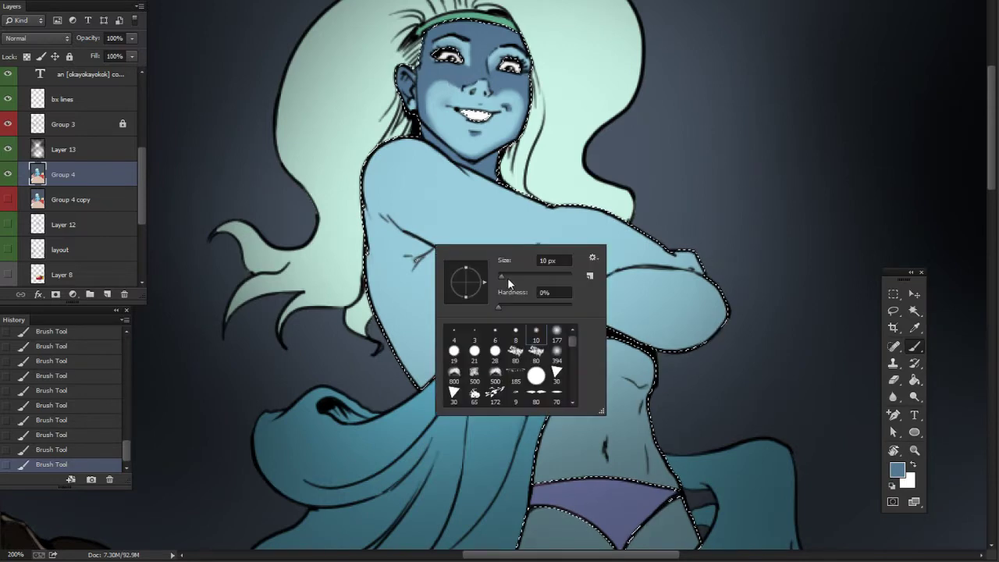
drag(508, 277, 525, 306)
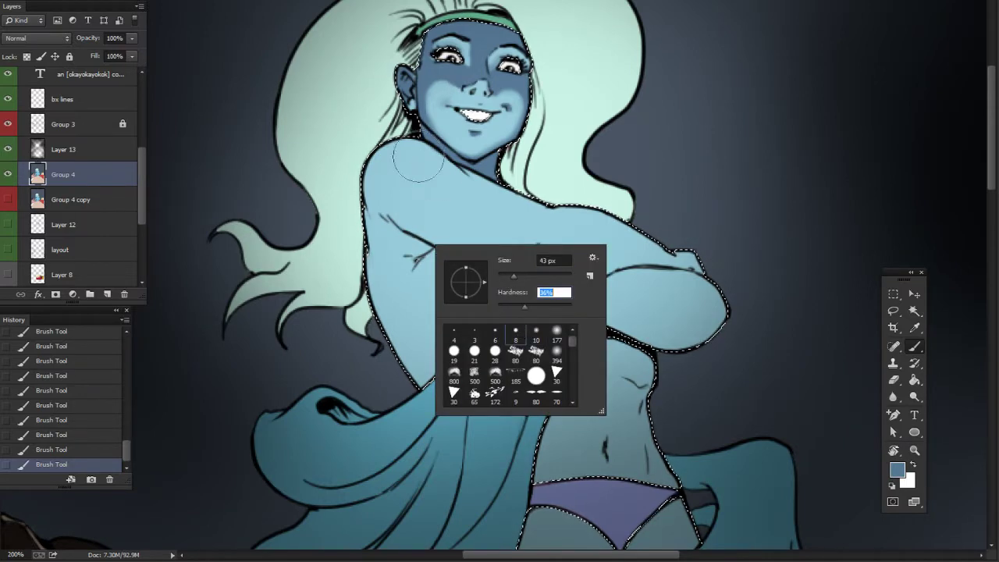
key(Return)
mouse_move(462, 176)
mouse_down()
mouse_move(570, 228)
mouse_move(560, 211)
mouse_move(656, 231)
mouse_move(588, 212)
mouse_up()
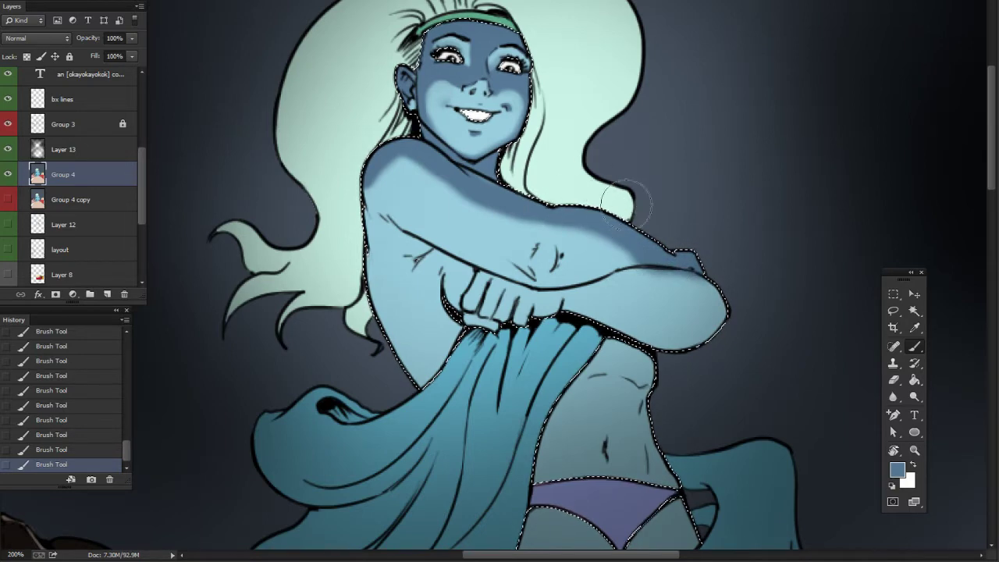
drag(638, 248, 629, 260)
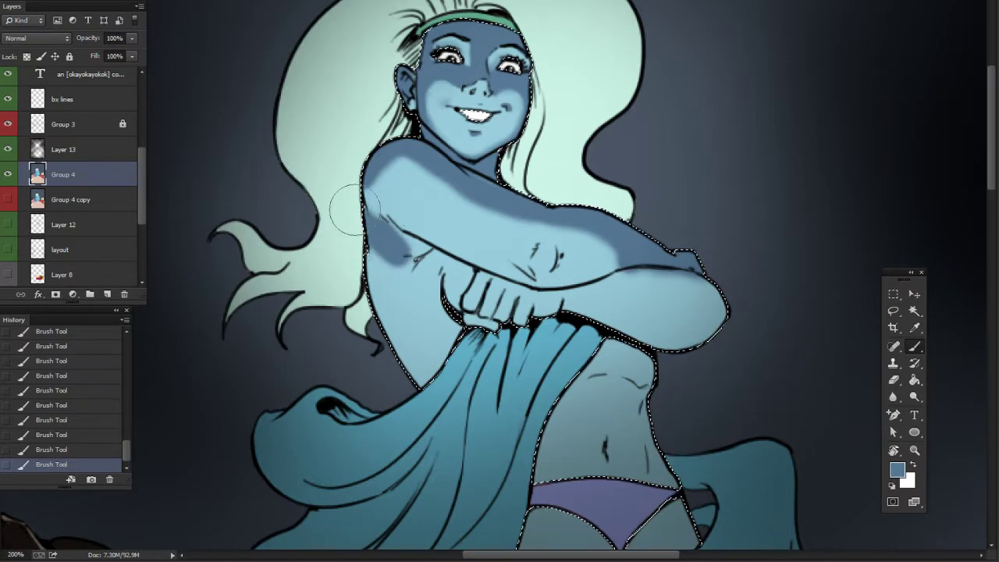
drag(368, 195, 392, 156)
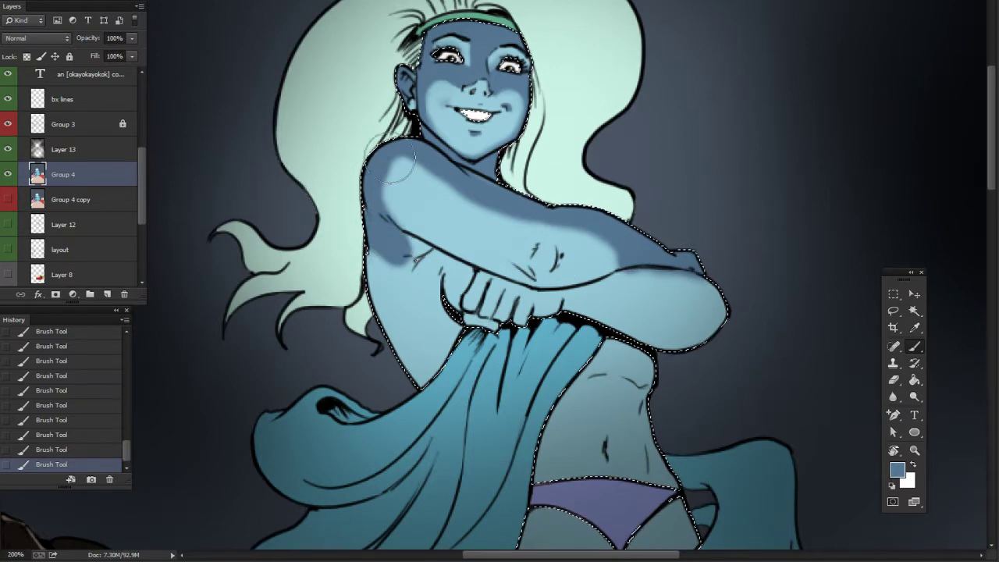
- Paint shadows in the goddess's armpit, across her hand and lower forearm, and down the side of her torso
mouse_move(393, 249)
mouse_down()
mouse_move(415, 221)
mouse_move(422, 251)
mouse_up()
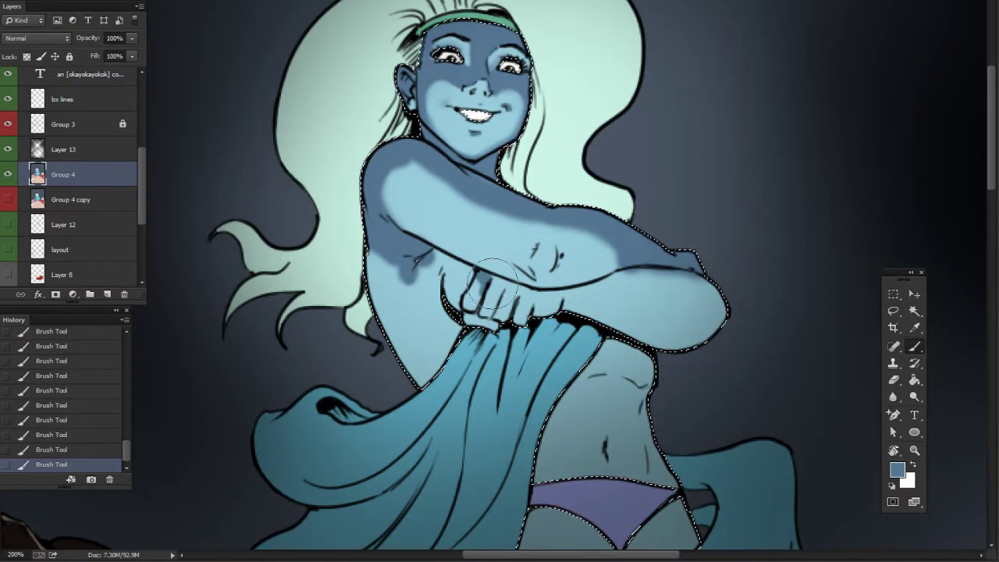
mouse_move(503, 285)
mouse_down()
mouse_move(533, 294)
mouse_move(522, 290)
mouse_move(534, 297)
mouse_move(527, 308)
mouse_move(647, 267)
mouse_move(582, 293)
mouse_move(614, 282)
mouse_move(721, 291)
mouse_move(745, 308)
mouse_move(701, 285)
mouse_move(735, 330)
mouse_move(739, 317)
mouse_move(657, 281)
mouse_move(729, 342)
mouse_move(719, 313)
mouse_up()
mouse_move(346, 200)
mouse_down()
mouse_move(412, 373)
mouse_move(347, 266)
mouse_move(433, 390)
mouse_move(386, 227)
mouse_move(405, 218)
mouse_move(418, 277)
mouse_move(464, 246)
mouse_move(428, 240)
mouse_move(443, 295)
mouse_move(460, 304)
mouse_move(443, 232)
mouse_move(438, 247)
mouse_move(432, 234)
mouse_move(421, 274)
mouse_move(411, 263)
mouse_move(419, 233)
mouse_move(416, 270)
mouse_up()
- Refine the shadow edges beneath the goddess's upper arm, alternating between sampled light and shadow skin tones
alt+click(445, 237)
drag(533, 375, 523, 371)
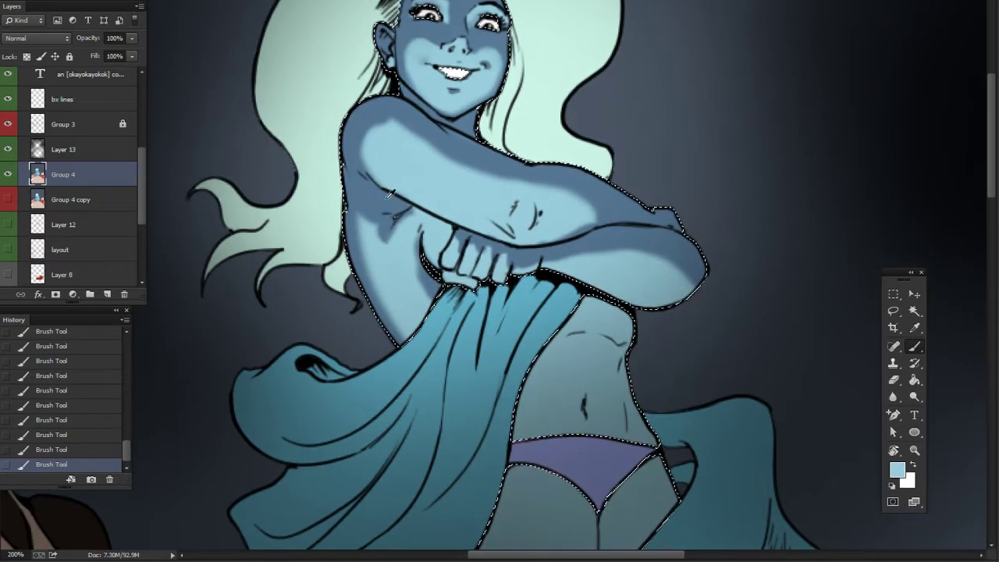
alt+click(407, 215)
mouse_move(419, 211)
mouse_down()
mouse_move(448, 232)
mouse_move(471, 216)
mouse_up()
alt+click(417, 222)
alt+click(381, 207)
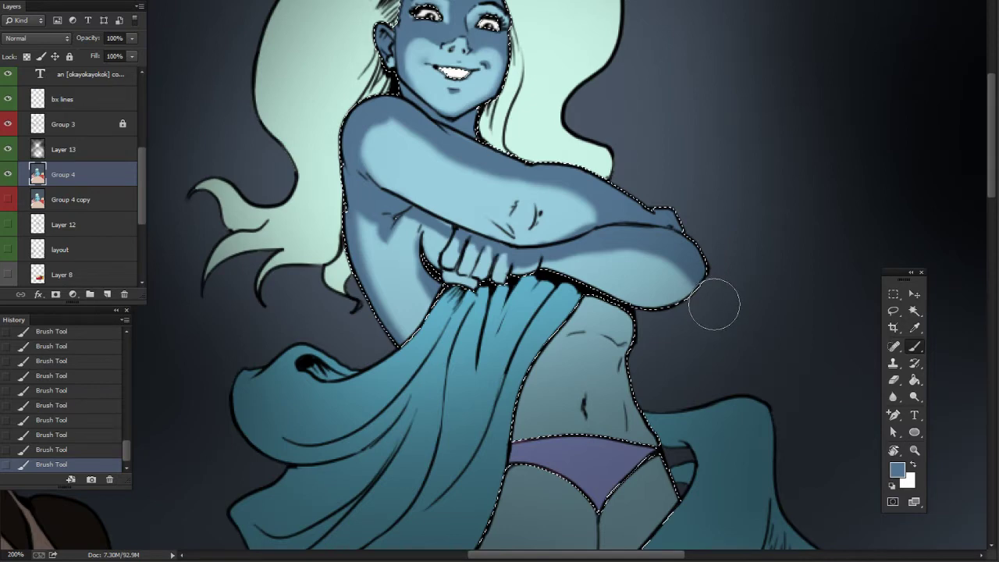
- Undo the last brush stroke, then set the brush to 15 px and rework the small shadows beside the armpit
click(92, 450)
right_click(435, 219)
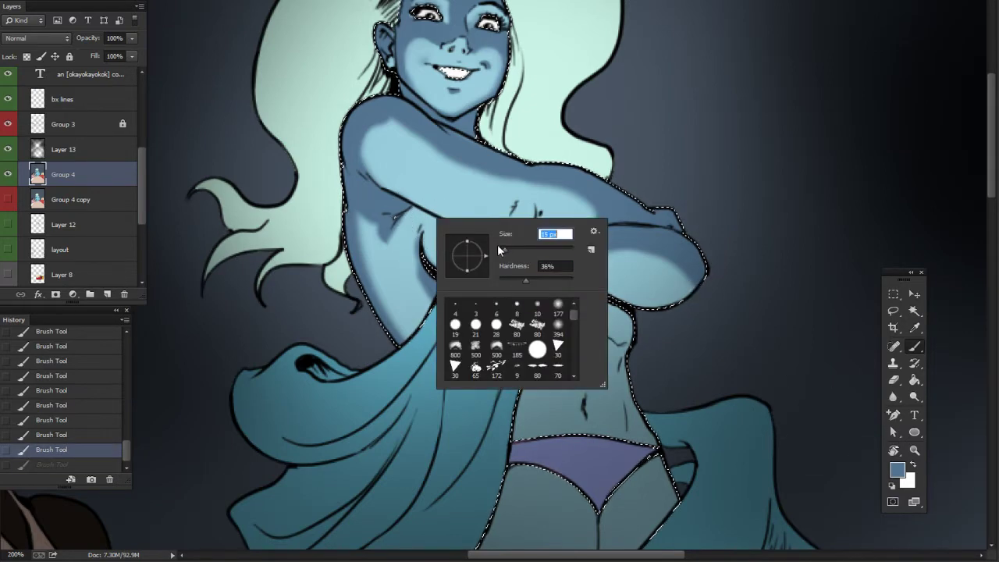
click(412, 208)
drag(428, 218, 445, 227)
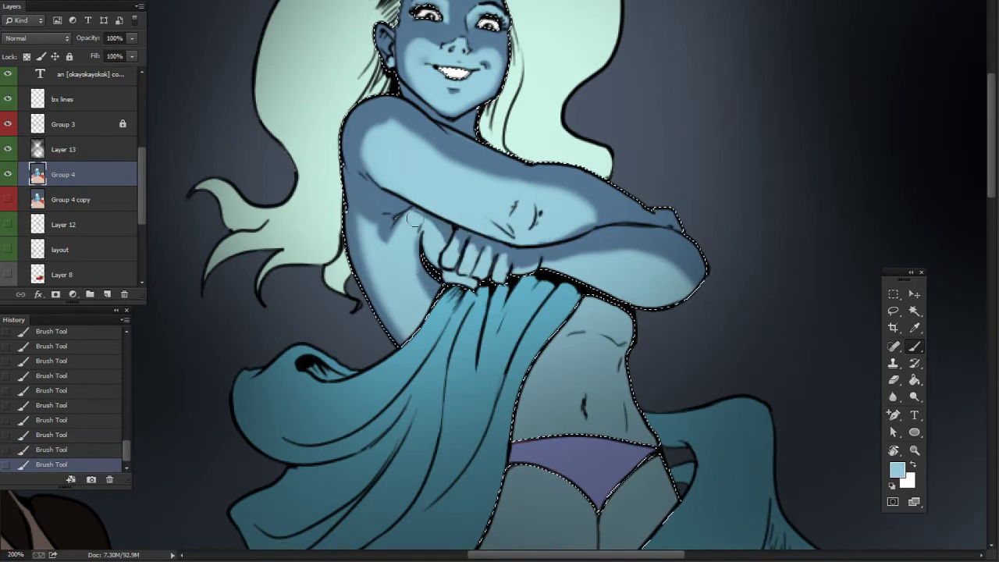
drag(480, 139, 488, 144)
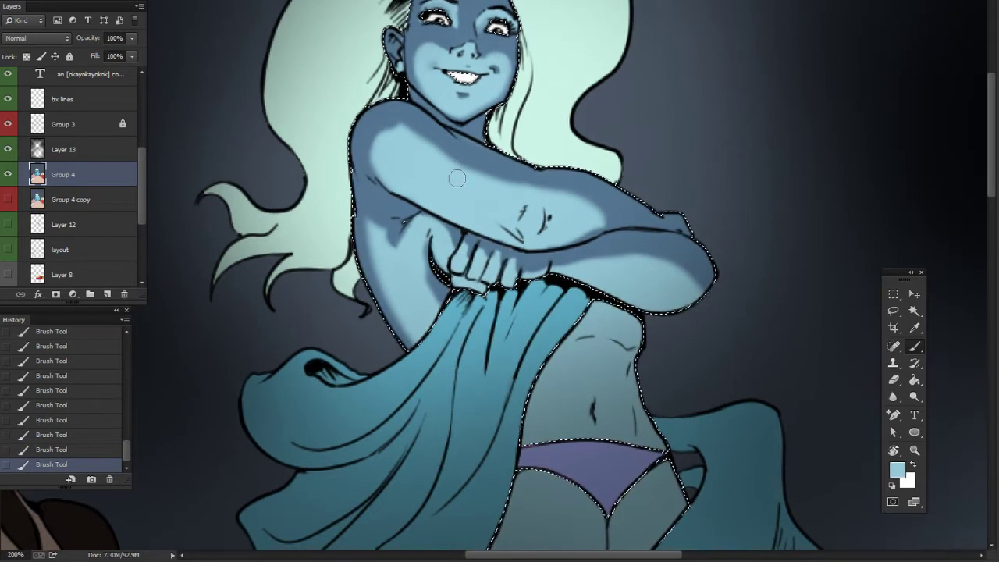
- Set the brush to 45 px and shape the shadows on the shoulder and elbow crease with sampled light and shadow tones
right_click(487, 180)
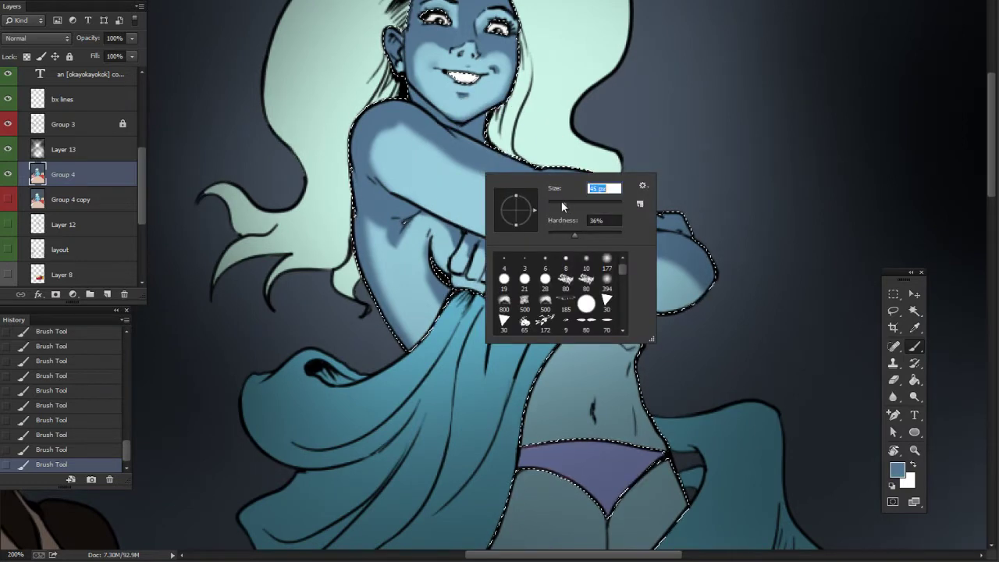
key(Return)
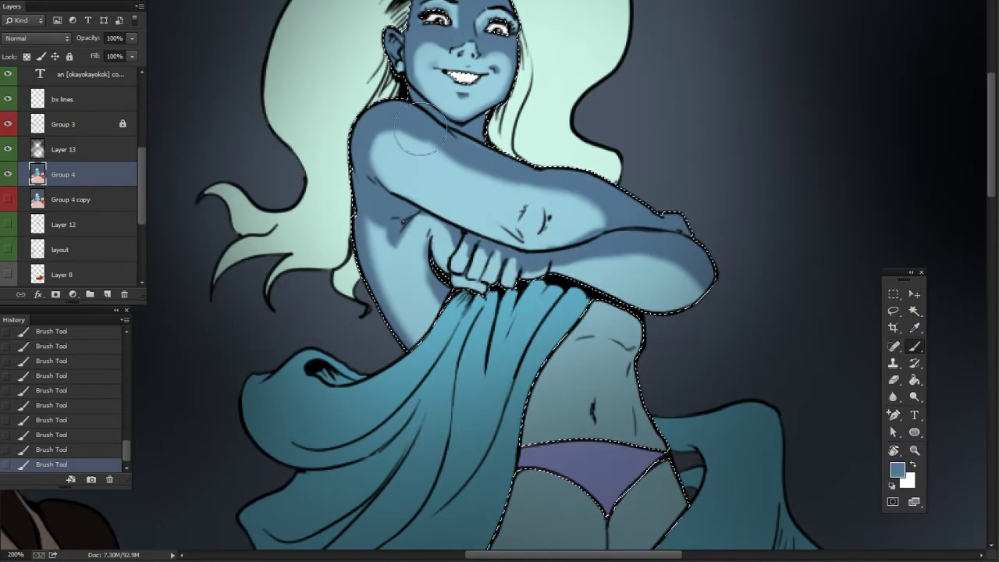
alt+click(417, 160)
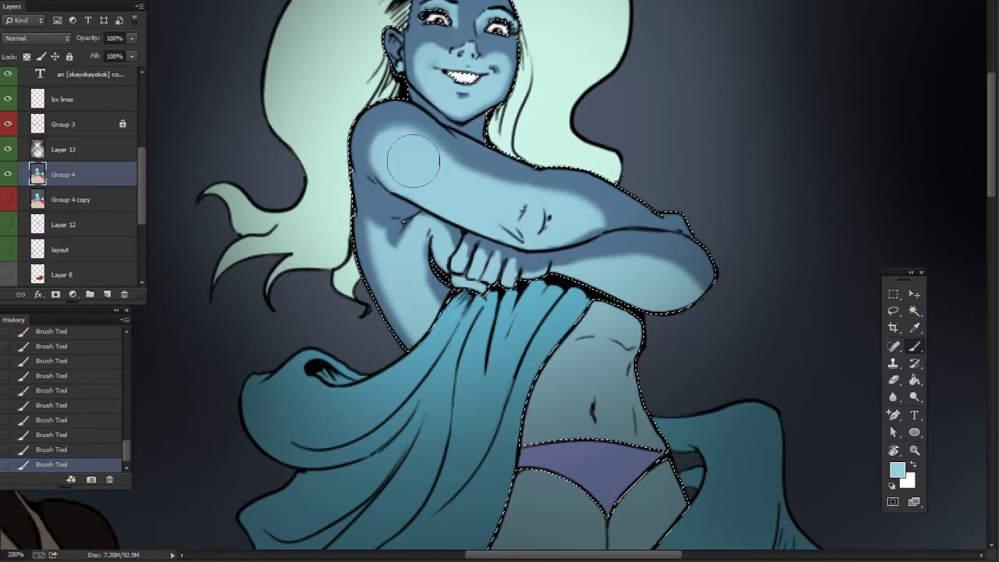
alt+click(551, 192)
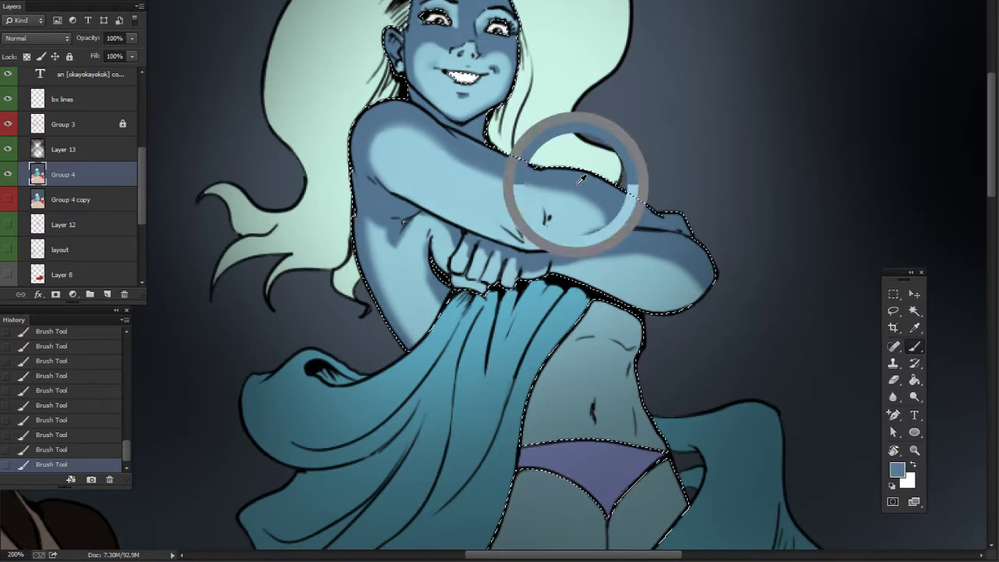
alt+click(538, 211)
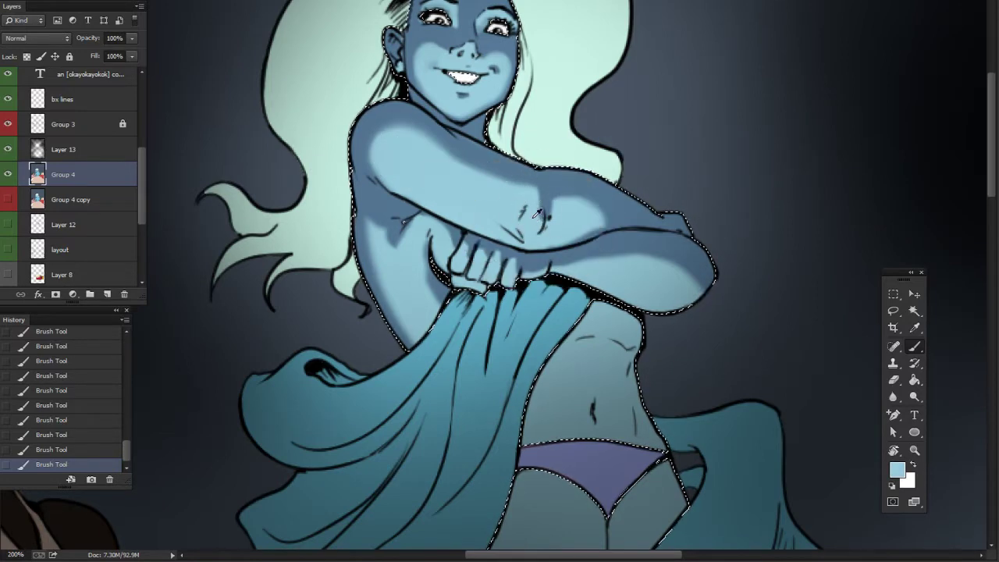
- Set the brush to 17 px with 0% hardness and blend the sampled shadow tone softly into the forearm beside the elbow crease
drag(722, 226, 726, 191)
key(ctrl+d)
alt+click(622, 174)
right_click(626, 179)
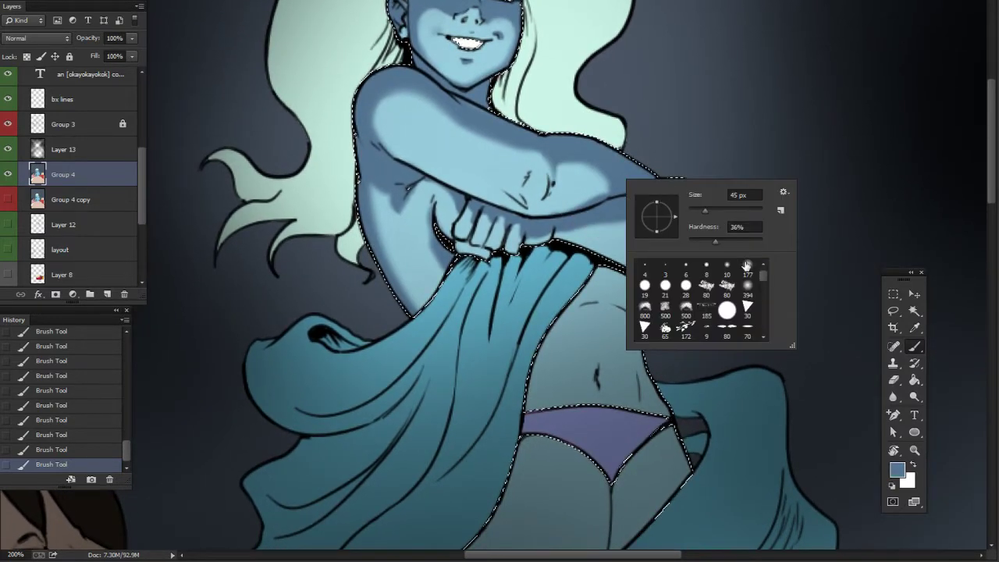
click(716, 210)
right_click(597, 190)
click(672, 220)
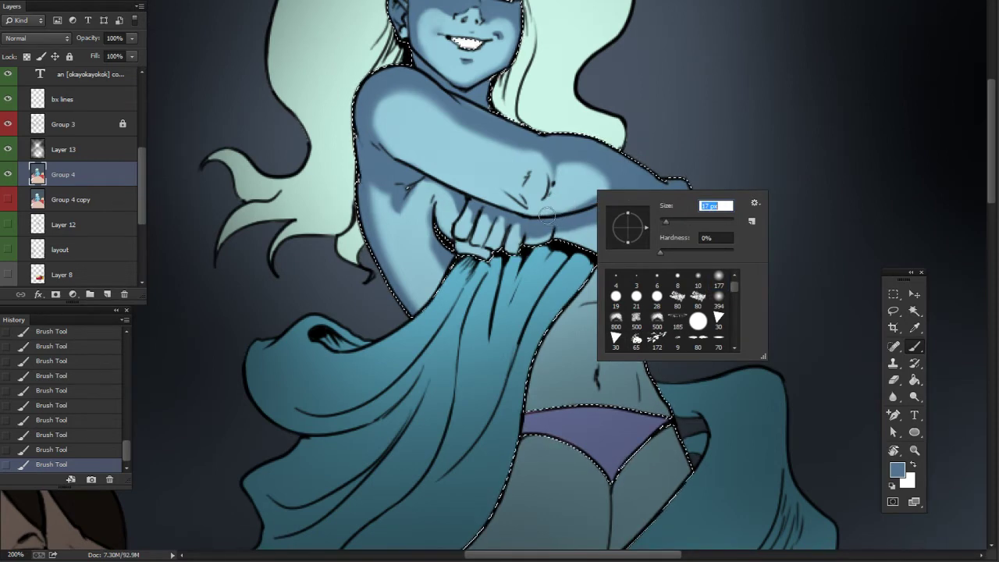
key(Return)
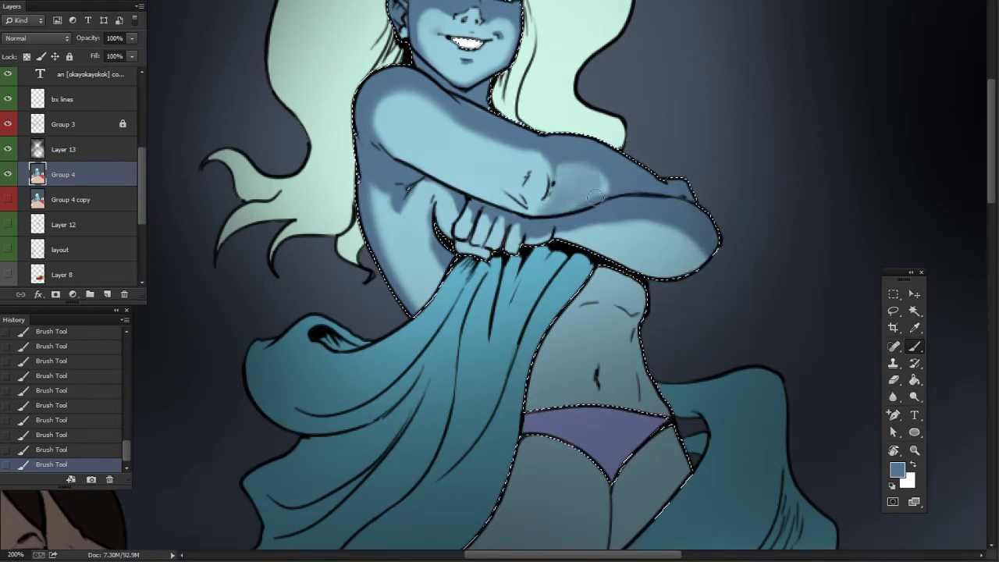
- Paint a soft shadow down the side of the goddess's torso to the edge of the cloth
mouse_move(713, 153)
mouse_down()
mouse_move(711, 183)
mouse_move(720, 187)
mouse_move(708, 182)
mouse_up()
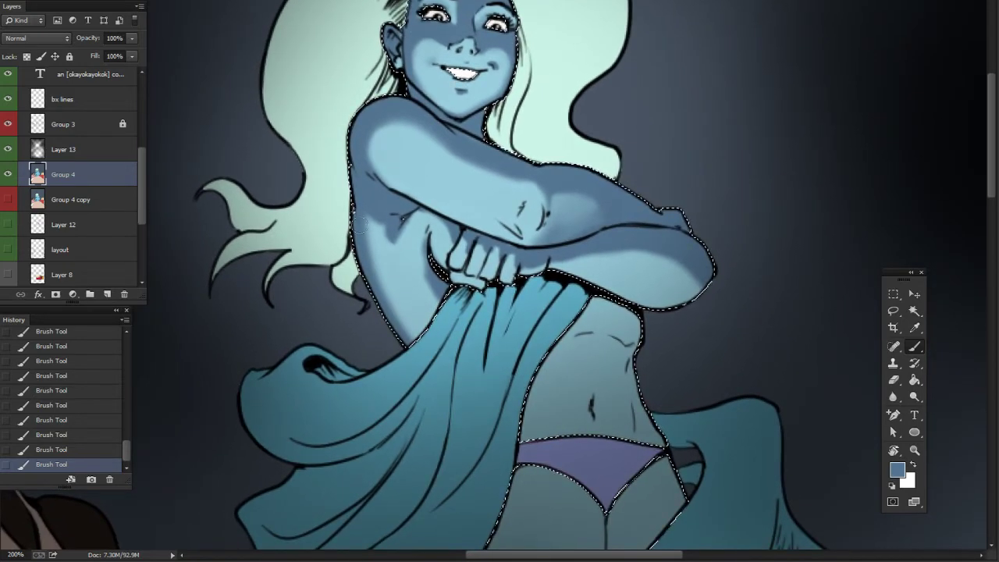
drag(381, 244, 435, 346)
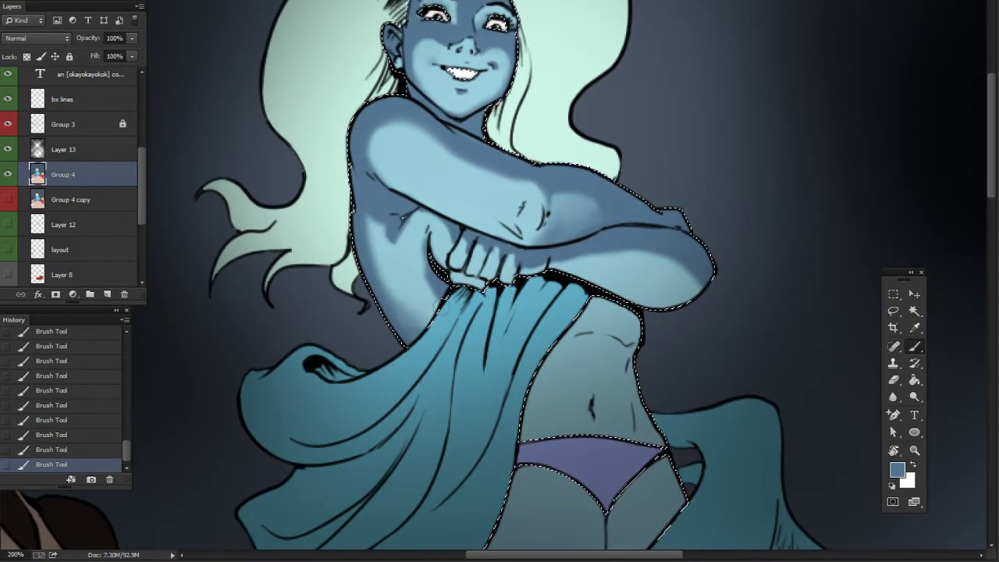
drag(582, 359, 531, 327)
- Enlarge the soft brush and broaden the shadow beneath the armpit and across the side of the torso
right_click(412, 216)
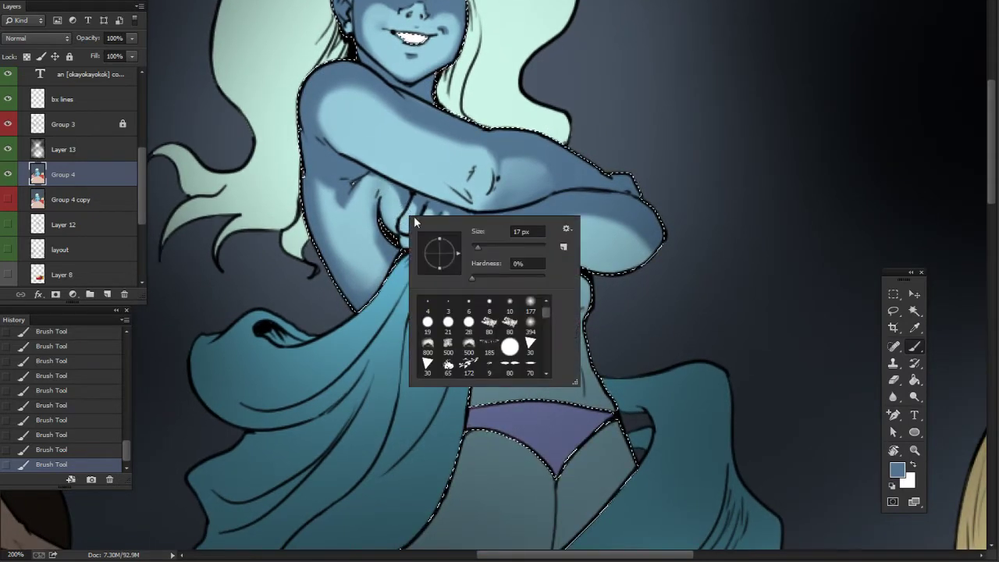
click(478, 244)
click(320, 176)
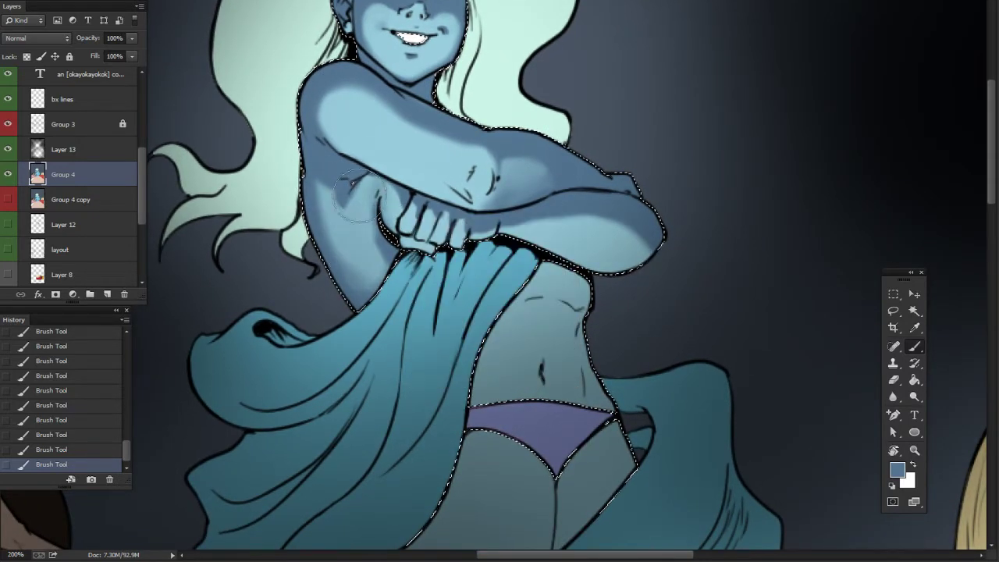
mouse_move(582, 328)
mouse_down()
mouse_move(637, 385)
mouse_move(645, 360)
mouse_up()
drag(715, 347, 687, 348)
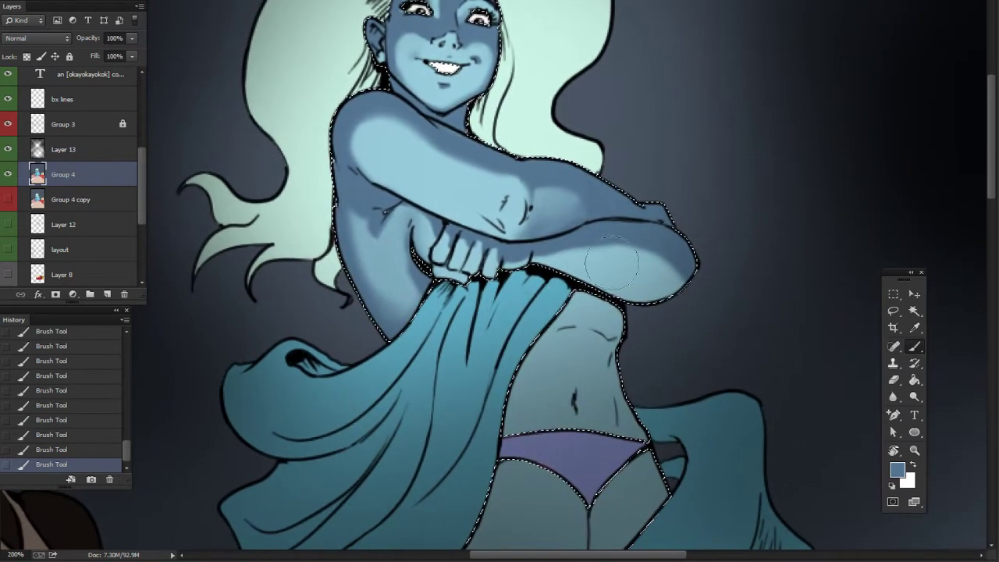
- Shrink the soft brush, touch up the shadow at the end of the goddess's forearm and hide Layer 13
right_click(706, 263)
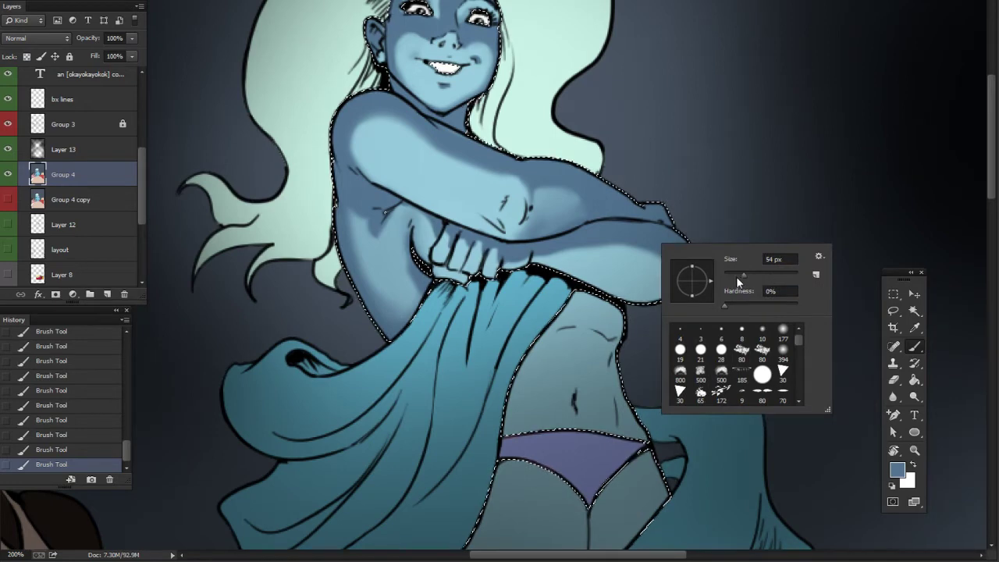
click(734, 277)
mouse_move(650, 266)
mouse_down()
mouse_move(558, 247)
mouse_move(641, 243)
mouse_move(692, 290)
mouse_move(646, 240)
mouse_move(690, 298)
mouse_up()
mouse_move(695, 352)
mouse_down()
mouse_move(686, 285)
mouse_move(663, 243)
mouse_move(698, 227)
mouse_move(710, 288)
mouse_up()
click(8, 149)
- Set the brush to 17 px with 25% hardness for the small shadow details
right_click(619, 254)
click(689, 284)
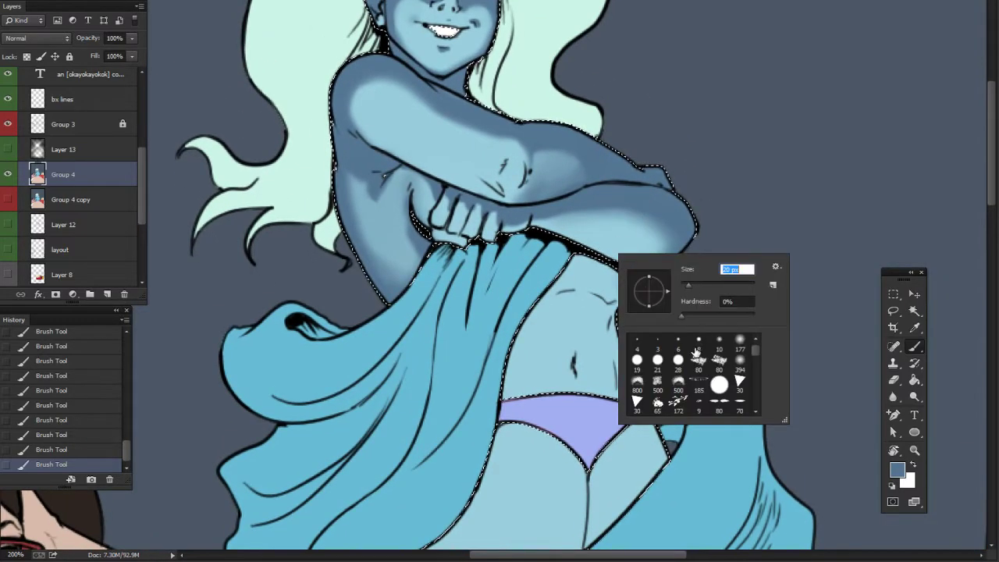
click(691, 316)
click(689, 285)
click(700, 314)
click(670, 167)
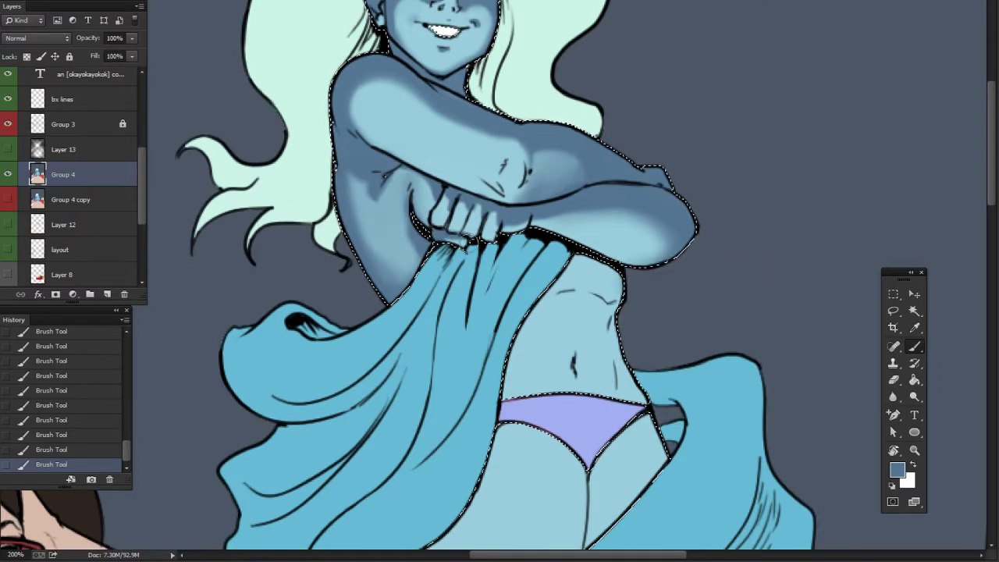
- Shade the goddess's fingers and wrist above the cloth, alternating sampled light and shadow skin tones
drag(639, 323, 604, 302)
alt+click(453, 206)
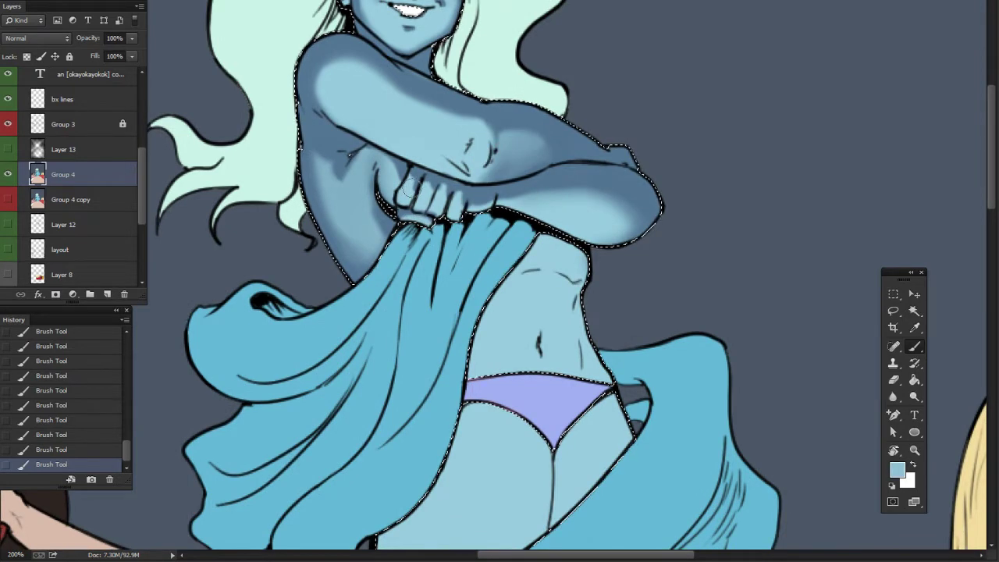
alt+click(644, 203)
drag(644, 203, 620, 193)
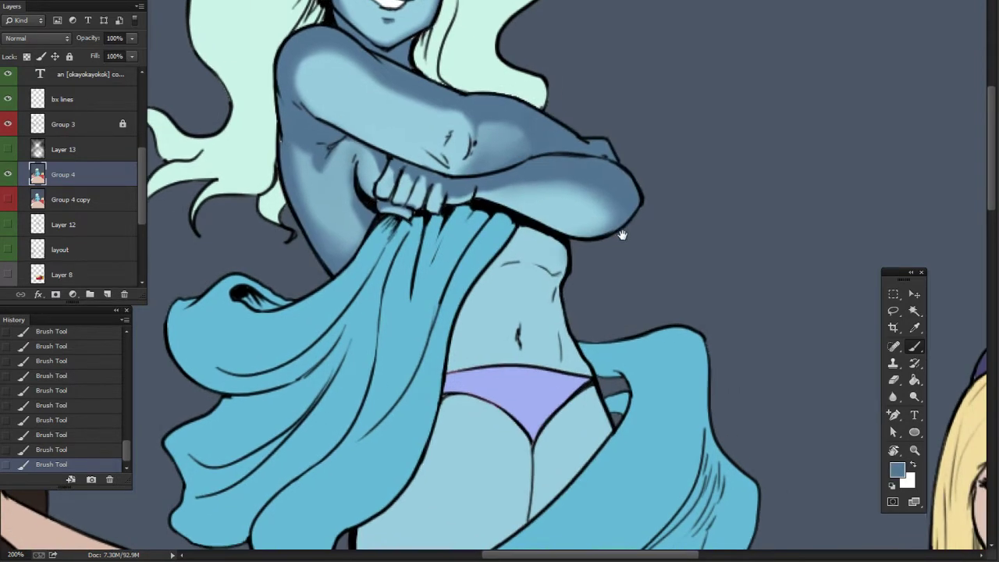
alt+click(471, 188)
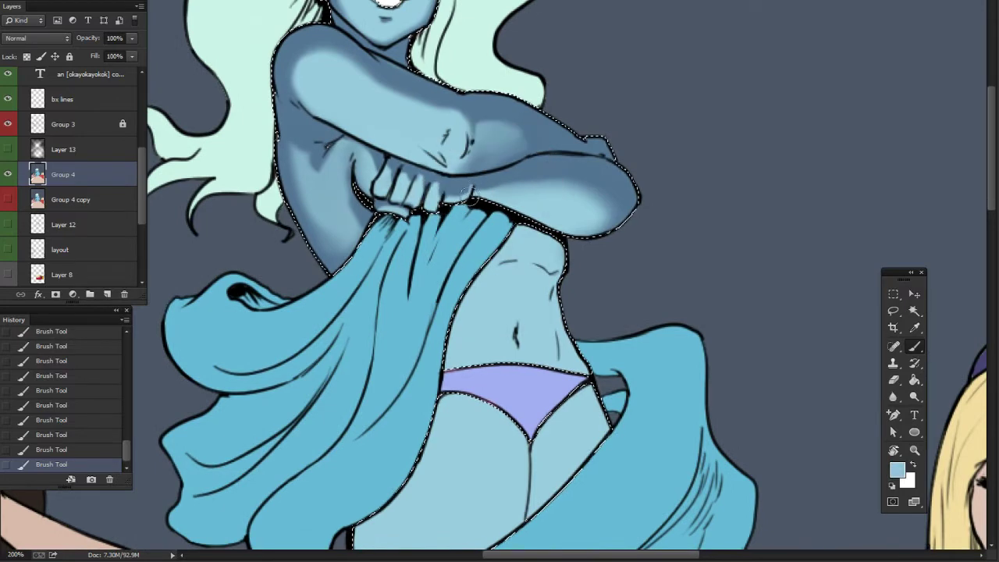
alt+click(487, 161)
drag(637, 288, 622, 259)
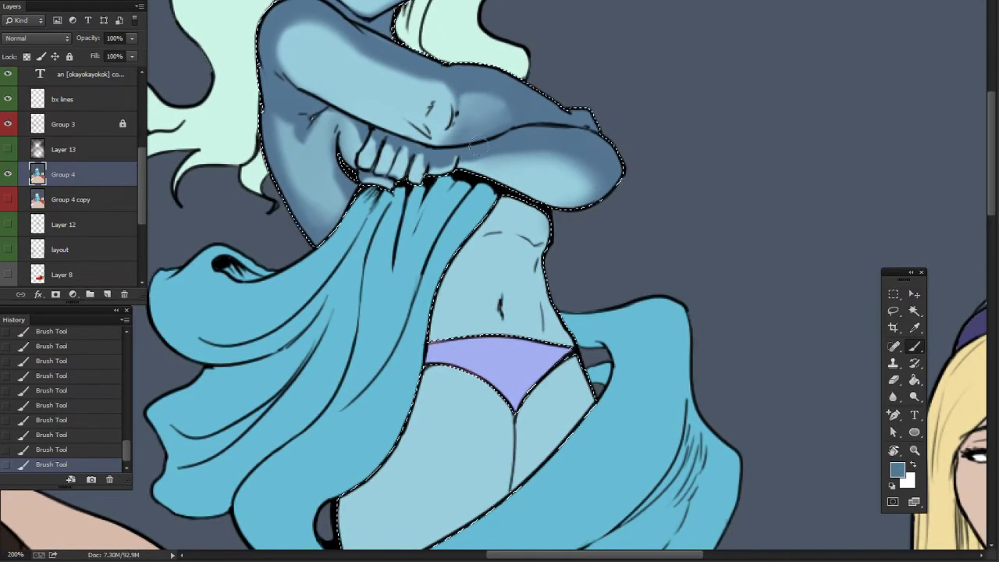
- Paint a small shadow around the elbow crease and clean its inner edge with the sampled light tone
mouse_move(430, 111)
mouse_down()
mouse_move(440, 105)
mouse_move(430, 101)
mouse_up()
drag(628, 209, 620, 199)
alt+click(425, 95)
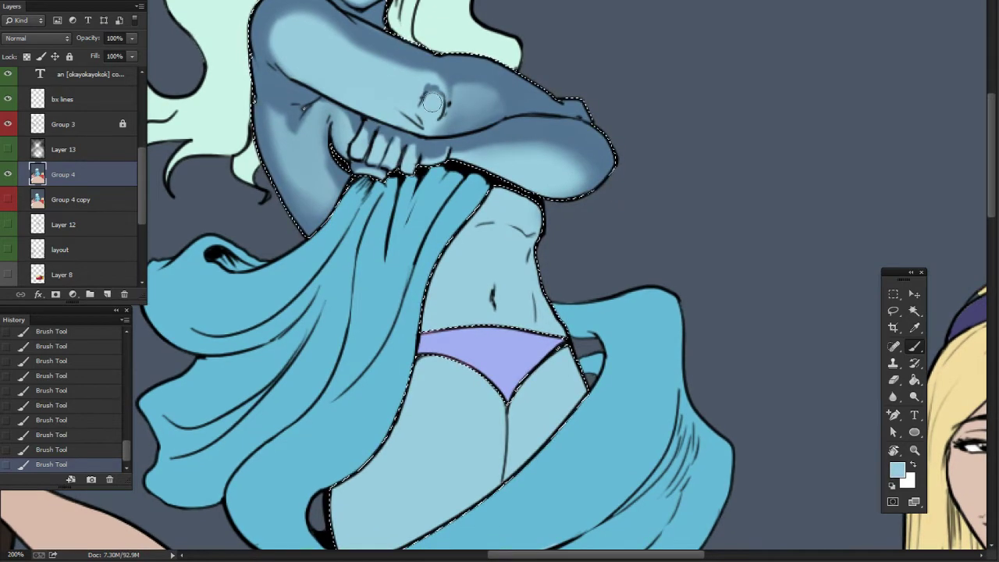
- Paint shadows beneath the ribs, down the side of the waist and along the inner edge of the far thigh
mouse_move(485, 195)
mouse_down()
mouse_move(470, 188)
mouse_move(533, 227)
mouse_up()
alt+click(489, 96)
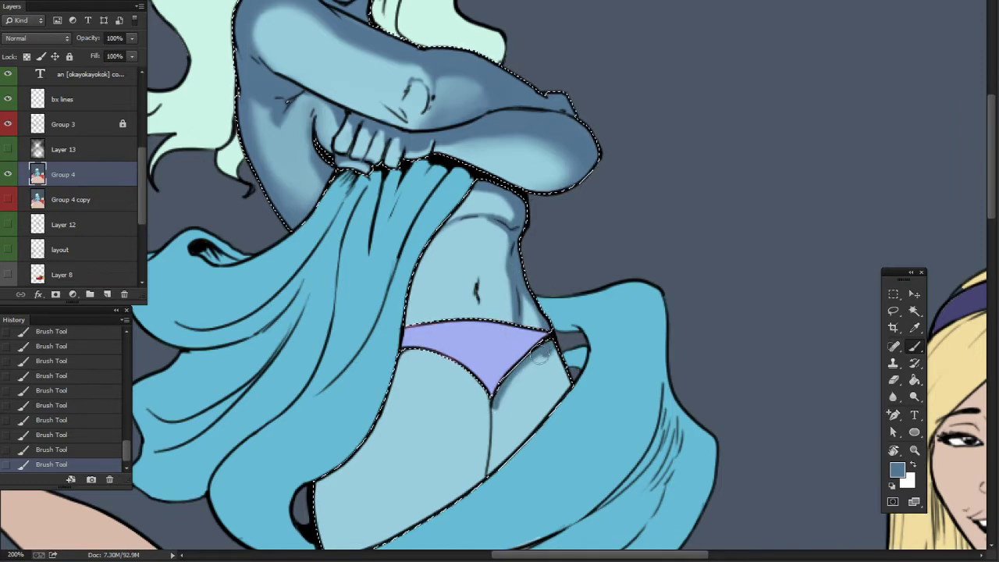
drag(497, 405, 487, 473)
drag(507, 474, 537, 373)
- Add thin shadows along the near thigh's outer edge and directly beneath the underwear line
mouse_move(346, 381)
mouse_down()
mouse_move(353, 433)
mouse_move(394, 483)
mouse_up()
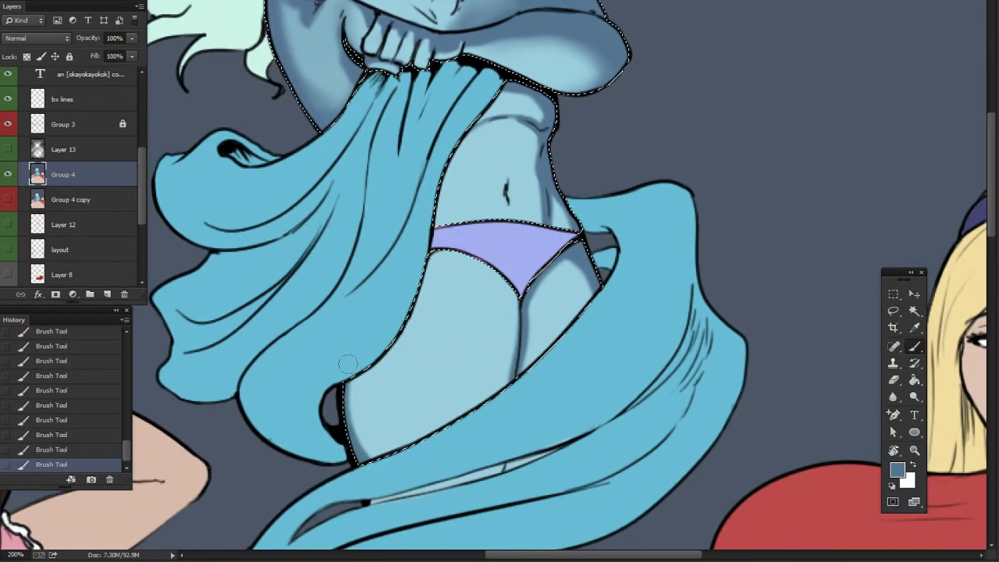
drag(348, 363, 362, 449)
drag(434, 259, 485, 265)
- Shade around the navel and the abdominal muscles, refining the shapes with sampled shadow and light tones
drag(578, 247, 562, 361)
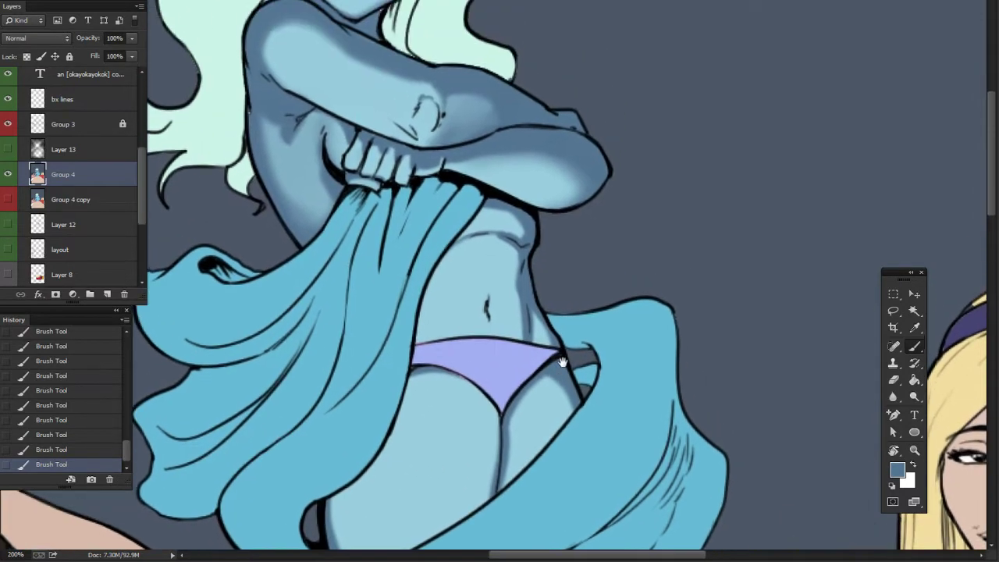
drag(585, 268, 587, 276)
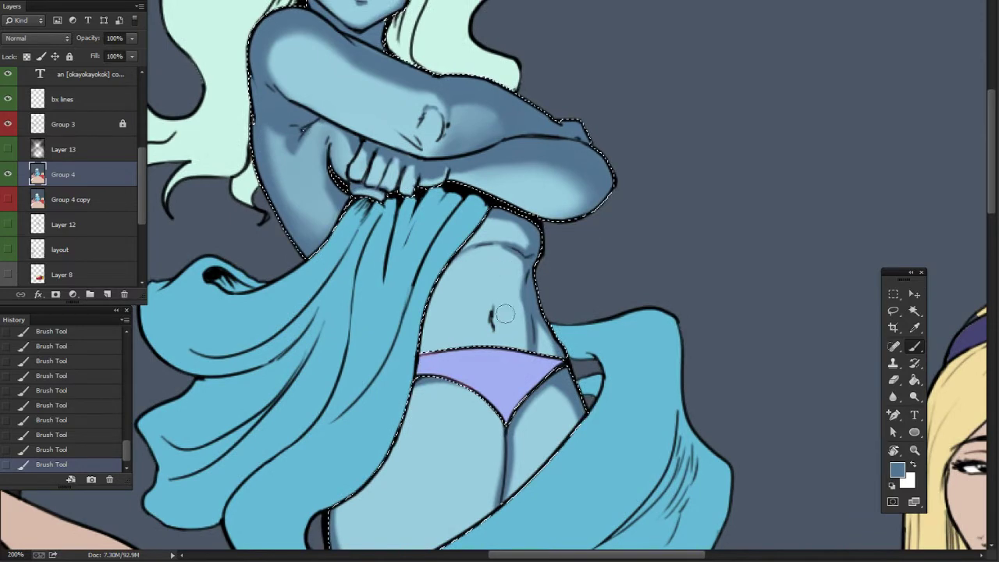
mouse_move(491, 290)
mouse_down()
mouse_move(490, 256)
mouse_move(498, 337)
mouse_up()
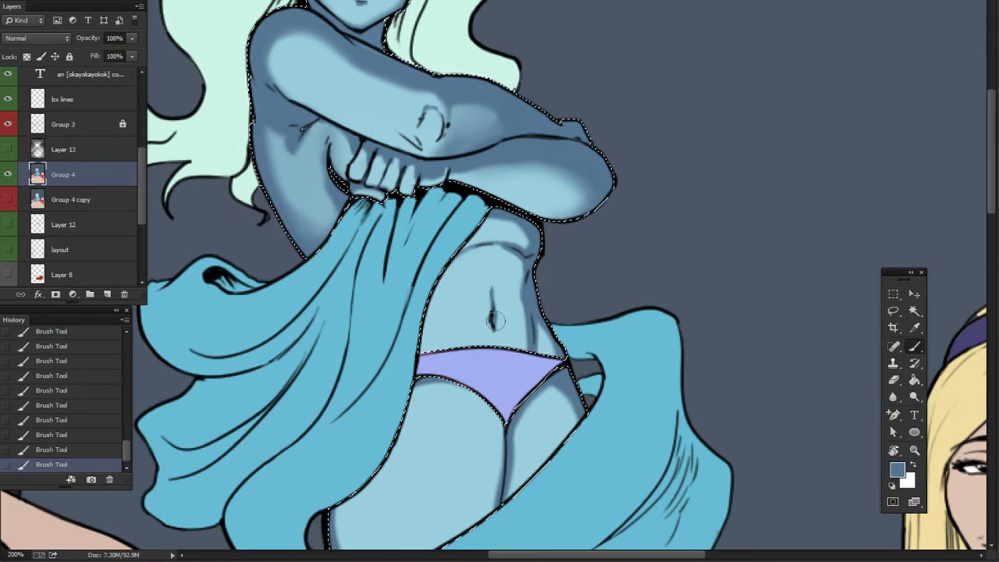
alt+click(485, 291)
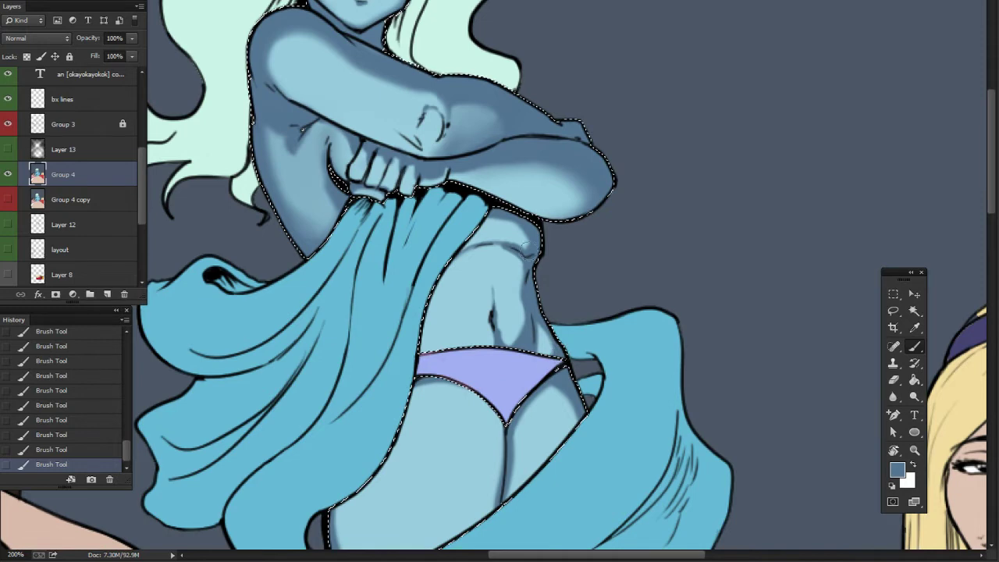
drag(564, 301, 558, 295)
alt+click(485, 267)
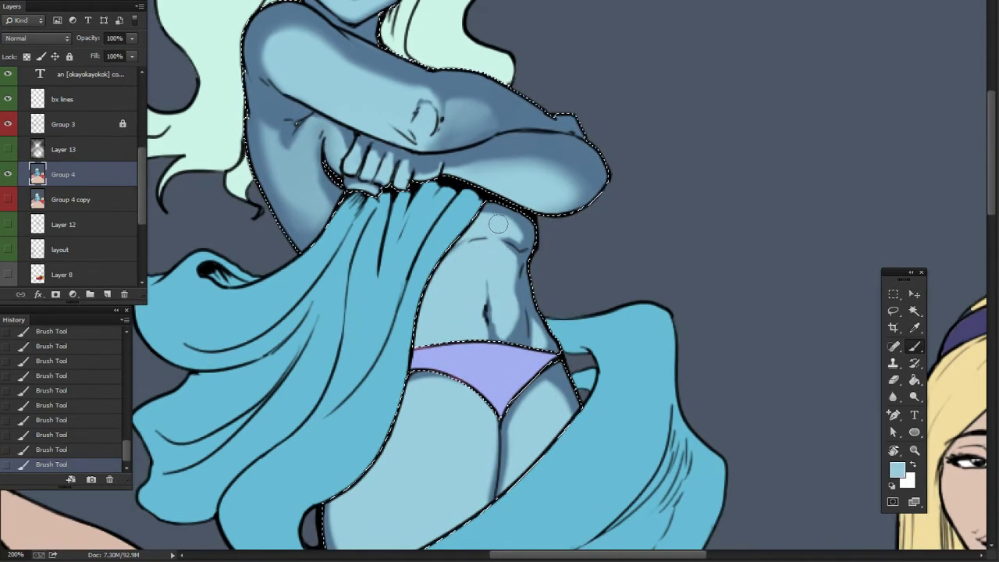
- Darken the side of the waist beneath the forearm with the sampled shadow tone
drag(529, 312, 561, 274)
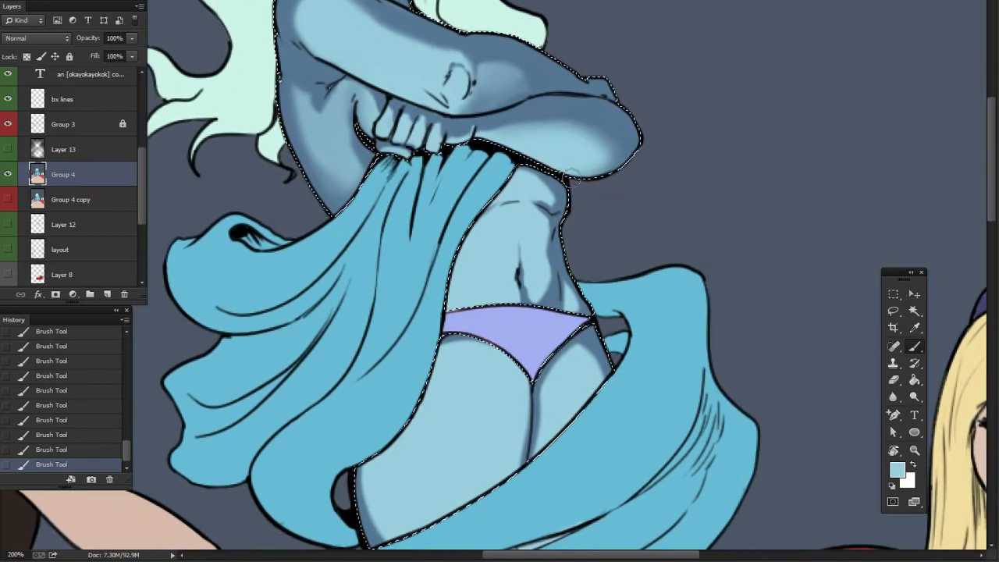
alt+click(558, 208)
drag(615, 241, 655, 201)
drag(609, 373, 593, 306)
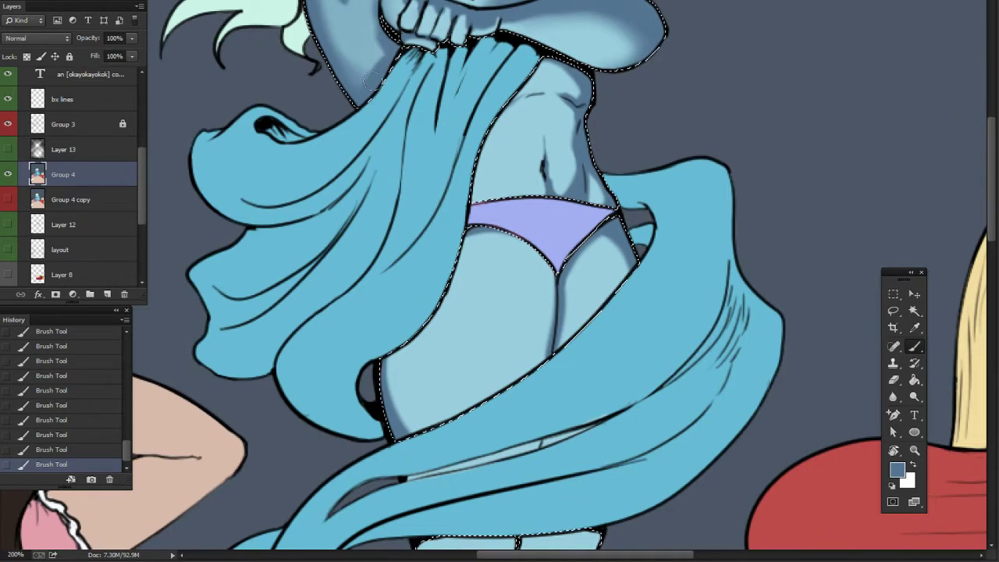
- Enlarge the brush and paint a softer, broader shadow along the thighs where the cloth crosses them
right_click(479, 411)
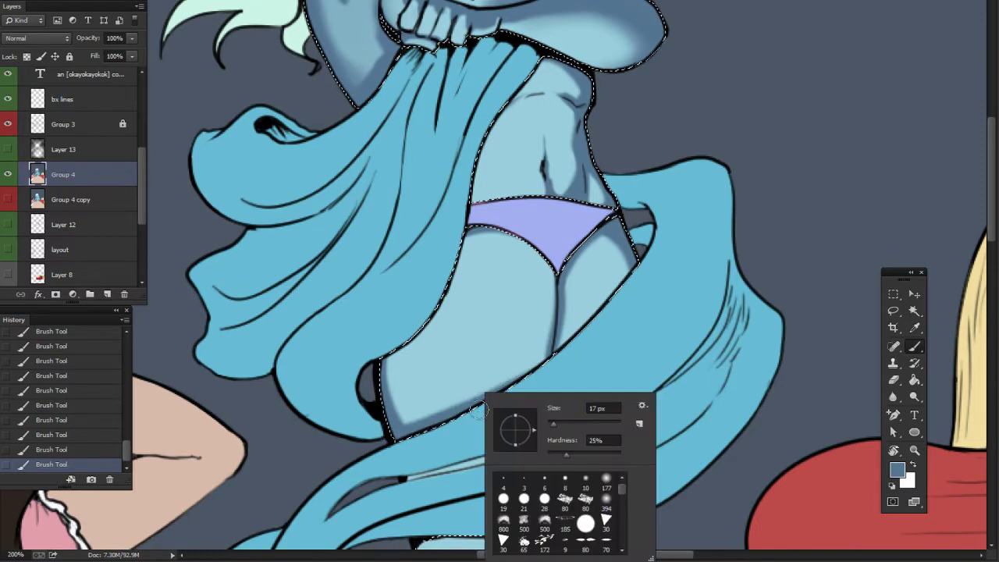
click(567, 426)
mouse_move(387, 437)
mouse_down()
mouse_move(462, 418)
mouse_move(645, 302)
mouse_up()
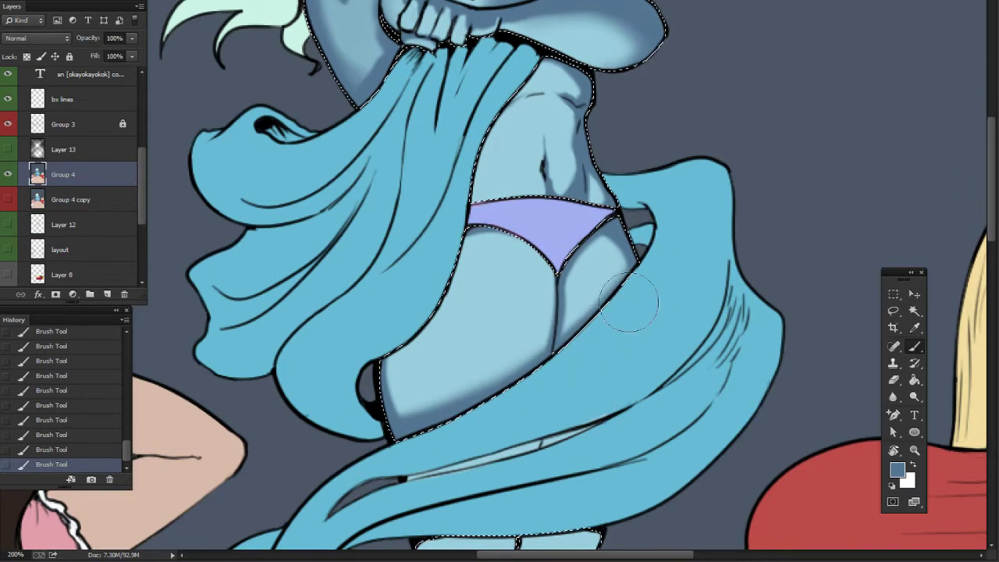
drag(593, 368, 706, 332)
- Choose the soft 177 px brush, reduce it to 170 px and paint a broad gradient shadow over the near thigh's lower end
right_click(499, 412)
click(626, 481)
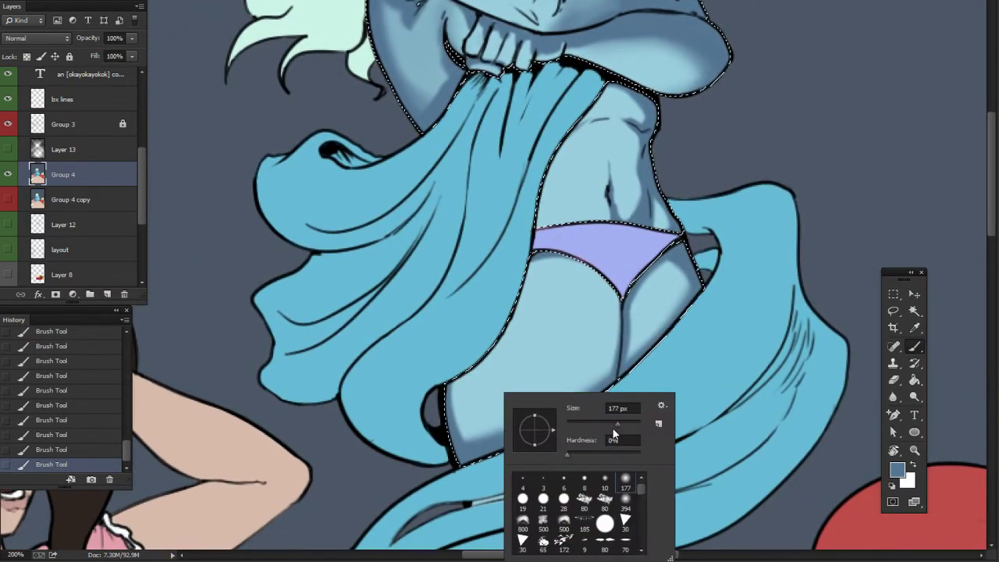
click(616, 425)
click(778, 402)
drag(755, 430, 736, 346)
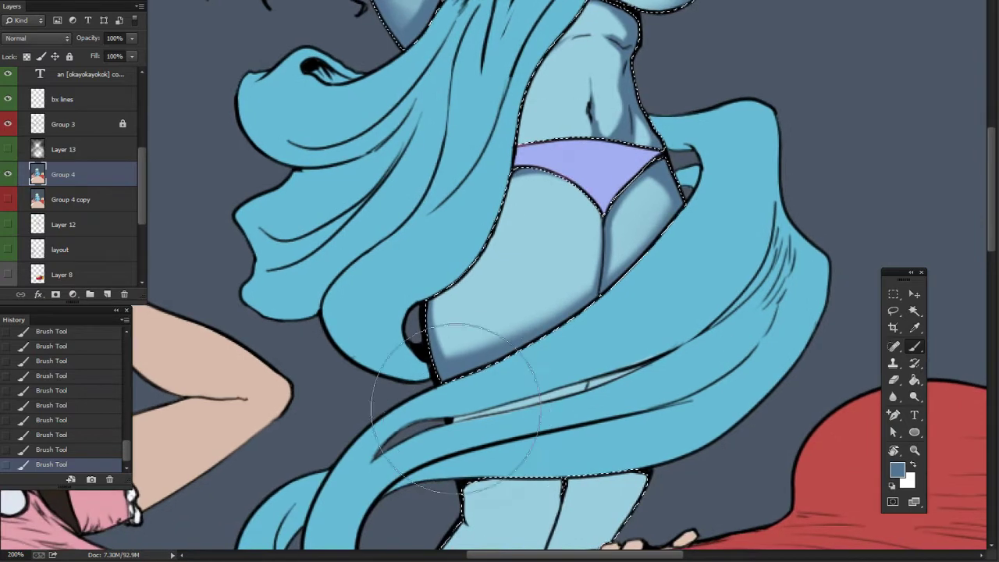
drag(459, 336, 412, 264)
- Set the brush to 71 px with 0% hardness and deepen the soft shadow on the near thigh
right_click(407, 288)
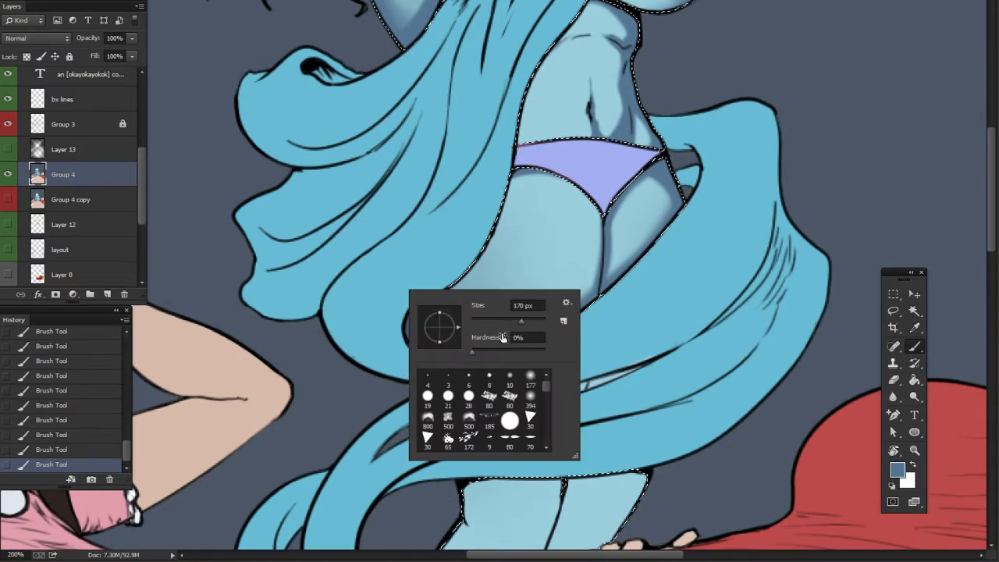
click(497, 321)
key(Return)
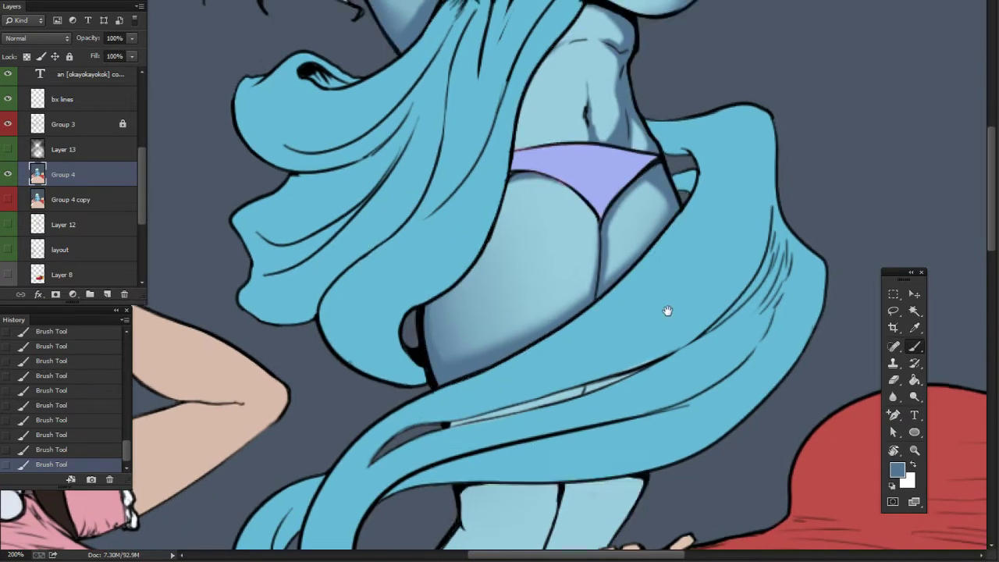
drag(664, 312, 642, 358)
- Reduce the soft brush further and refine the stomach's lower edge, rib line and centre line with shadow and light tones
right_click(491, 185)
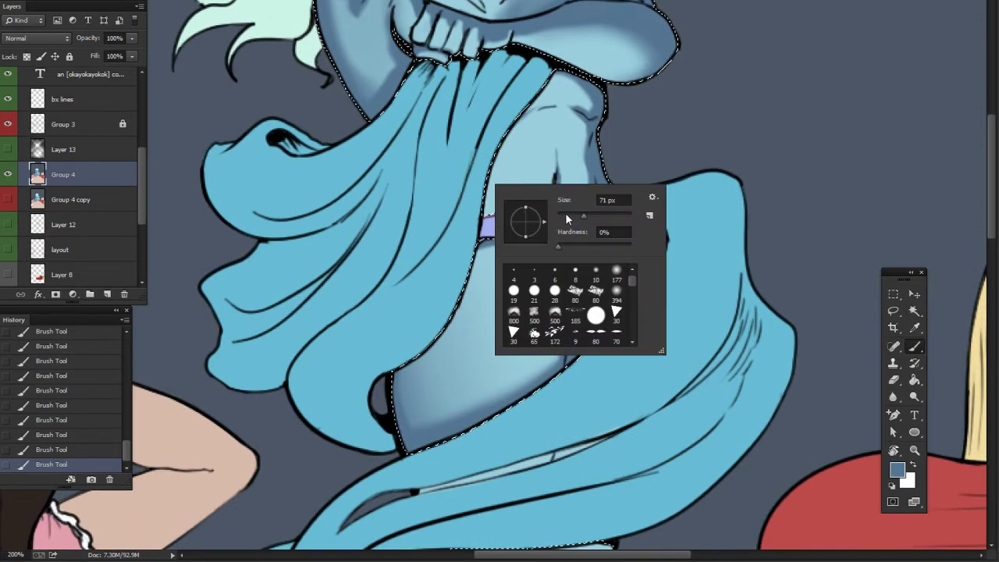
key(Return)
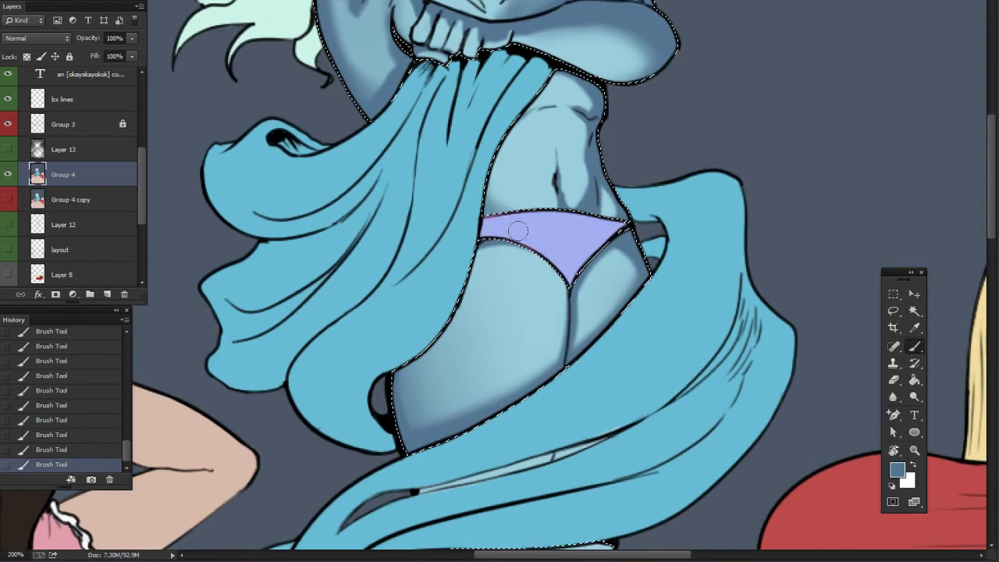
key(ctrl+d)
drag(630, 234, 638, 215)
right_click(575, 131)
mouse_move(642, 163)
mouse_down()
mouse_move(642, 139)
mouse_move(639, 165)
mouse_up()
key(Return)
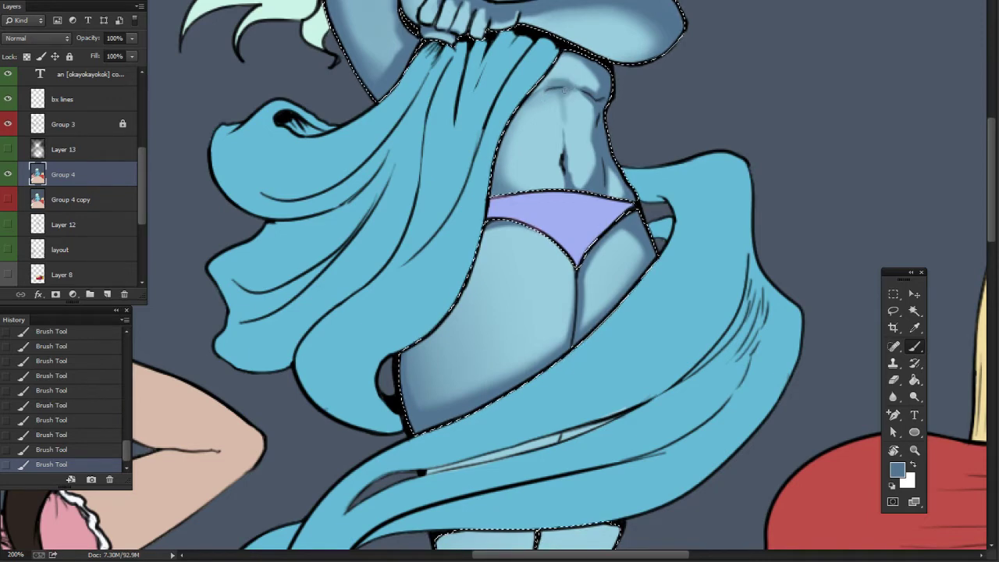
alt+click(550, 110)
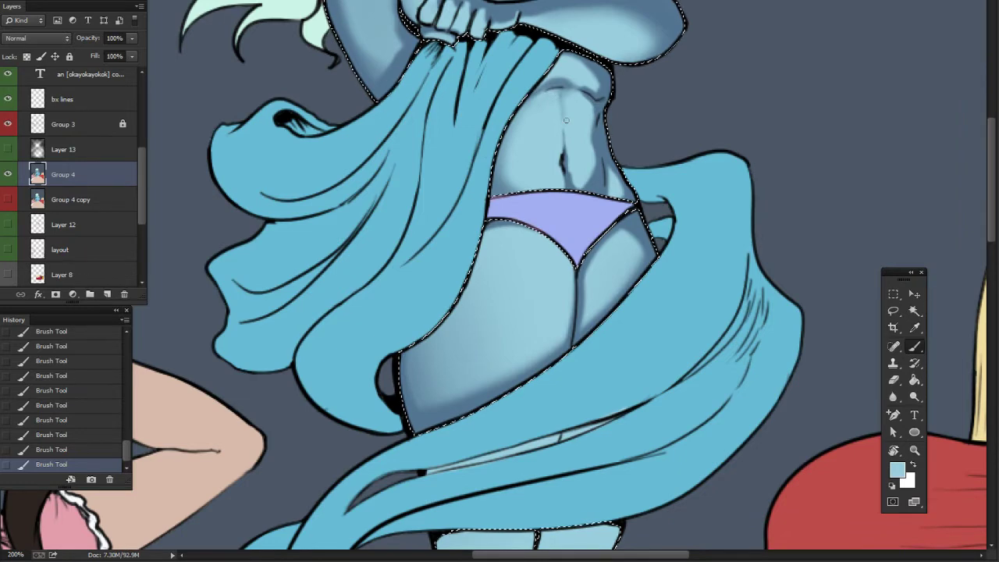
- Sample the shadow tone, resize the brush and darken the near thigh's corner just above the cloth
scroll(658, 267, down, 3)
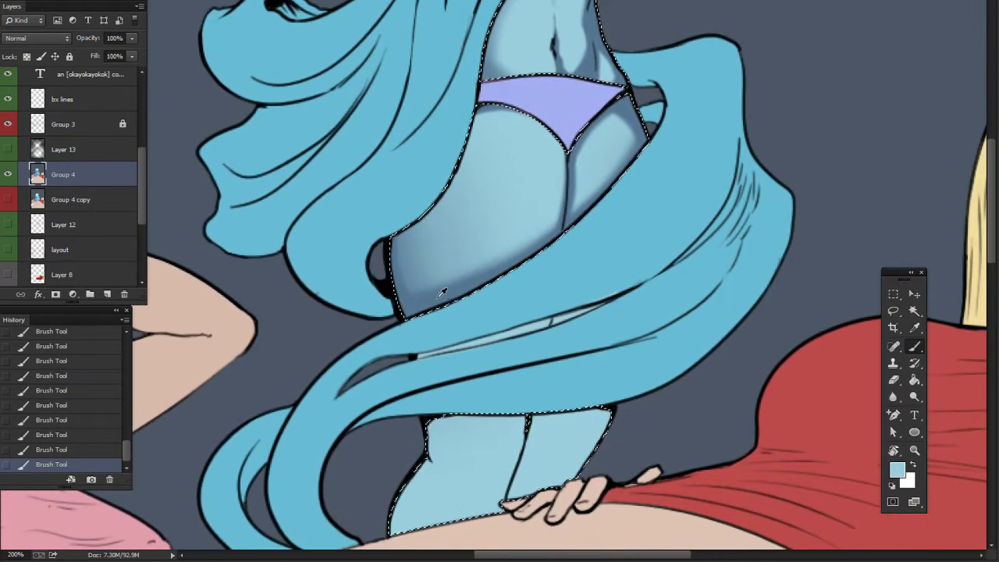
alt+click(439, 295)
right_click(424, 279)
click(492, 311)
click(416, 312)
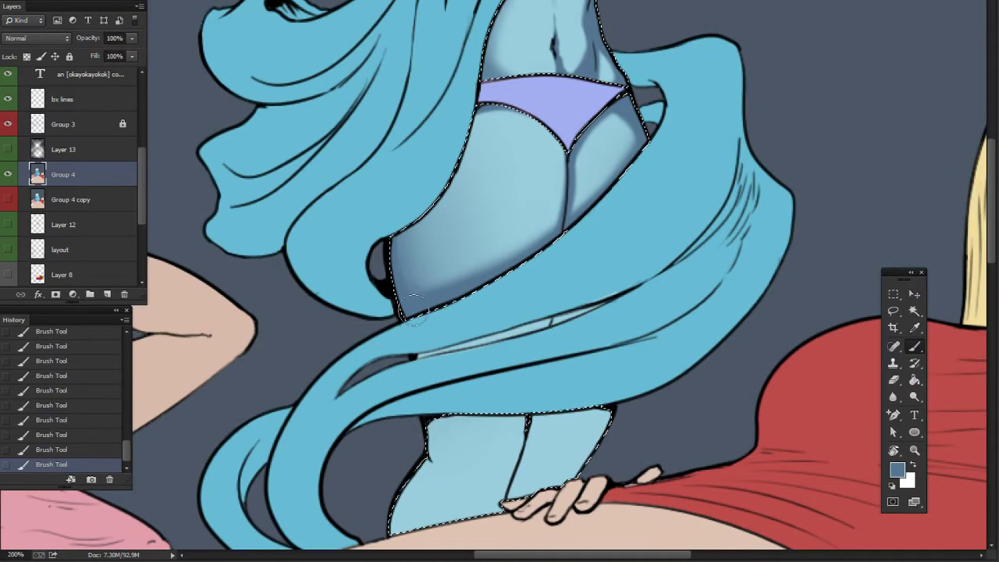
drag(502, 321, 517, 239)
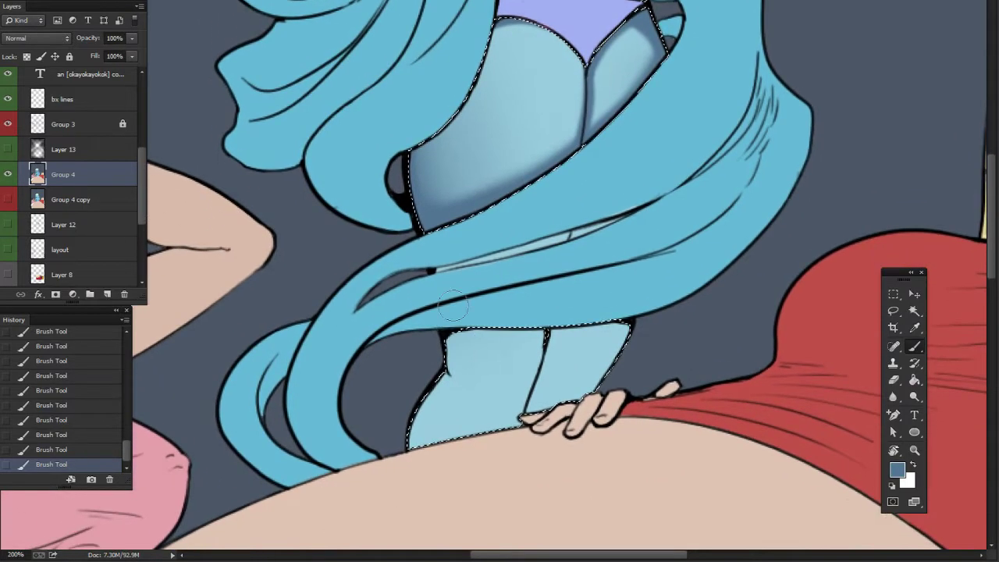
- Set the brush hardness to 26% and paint shadows along the outer and inner edges of the lower legs
right_click(578, 320)
key(Tab)
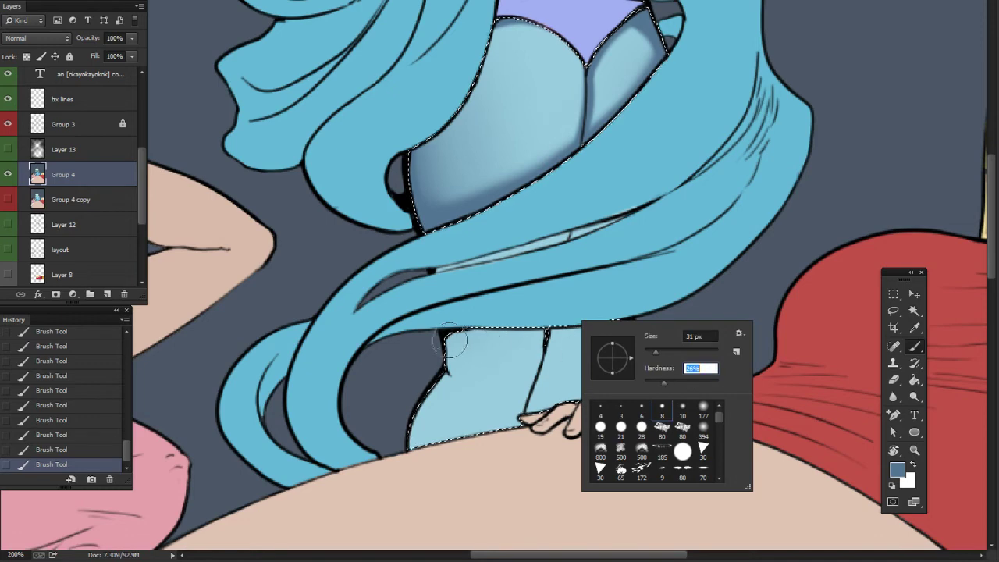
key(Return)
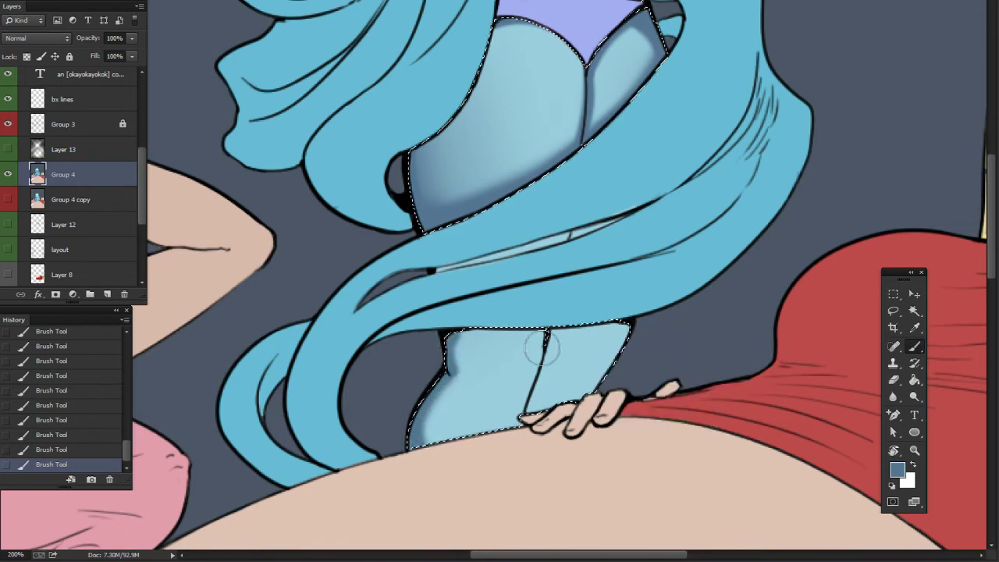
drag(544, 334, 524, 418)
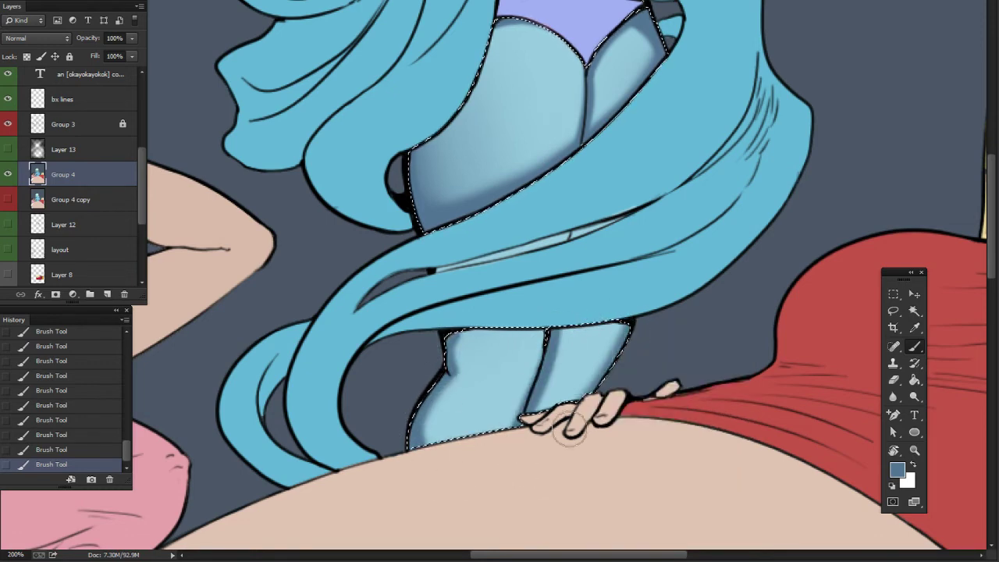
- Greatly enlarge and soften the brush, and fade a broad shadow over the bottom of the lower legs
right_click(656, 344)
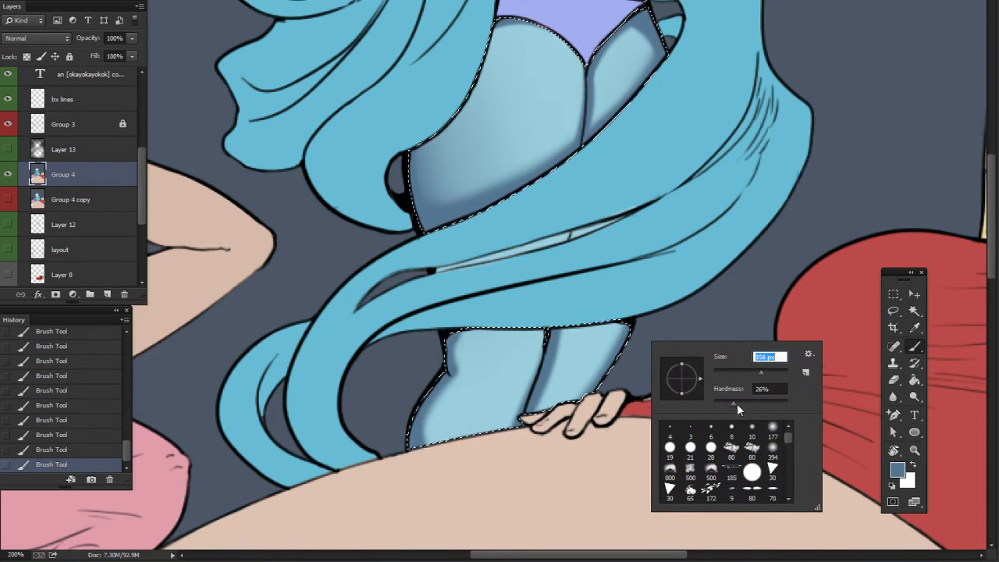
key(Tab)
key(Return)
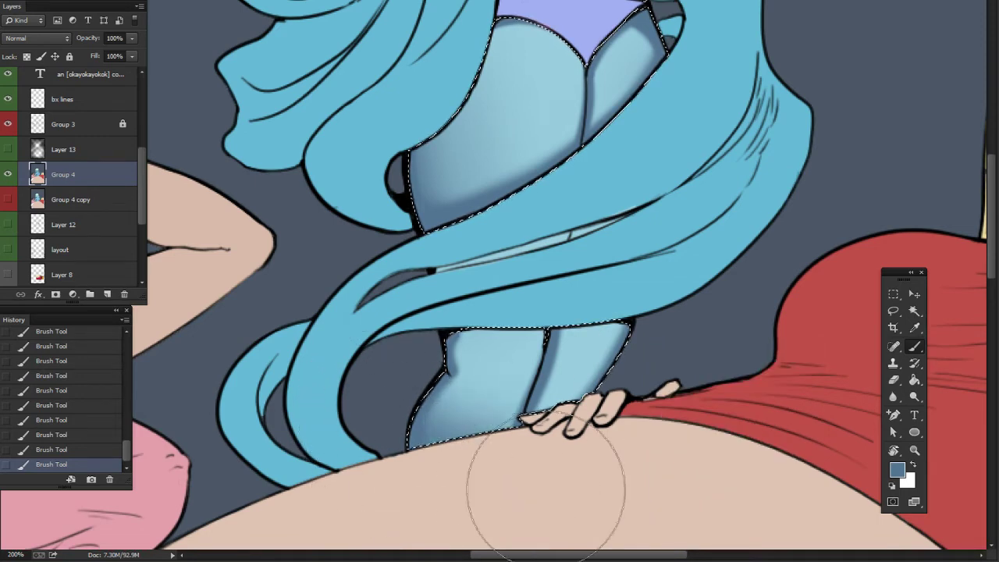
- Switch to a soft round brush at 20 px and 0% hardness and refine the shadow on the far lower leg
drag(704, 406, 721, 305)
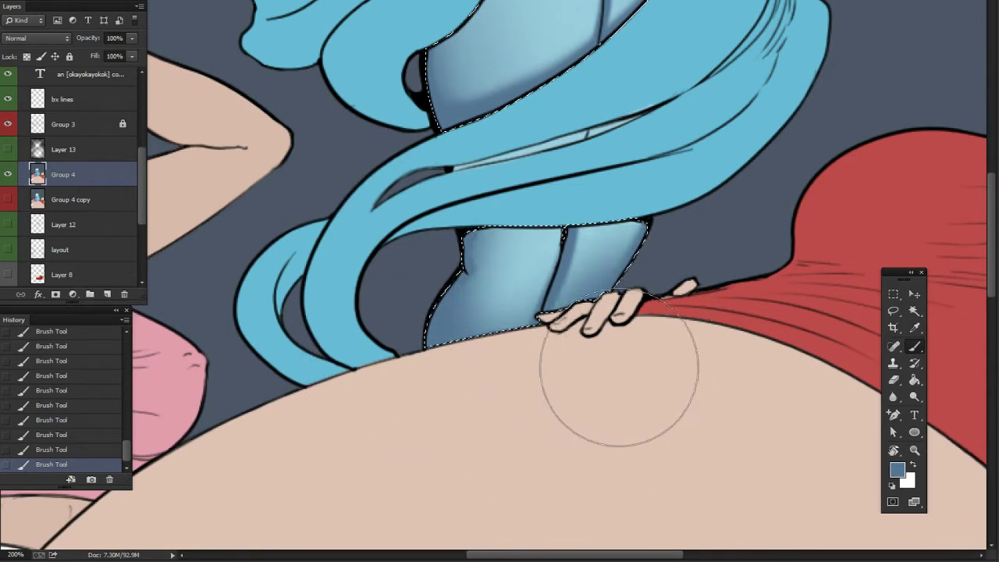
right_click(707, 326)
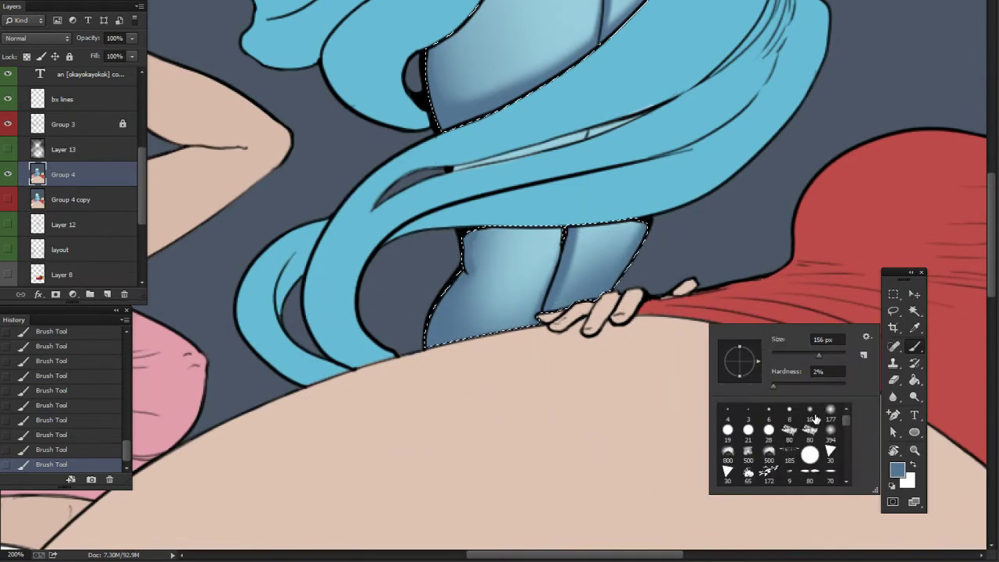
click(815, 417)
click(783, 356)
right_click(590, 289)
click(661, 320)
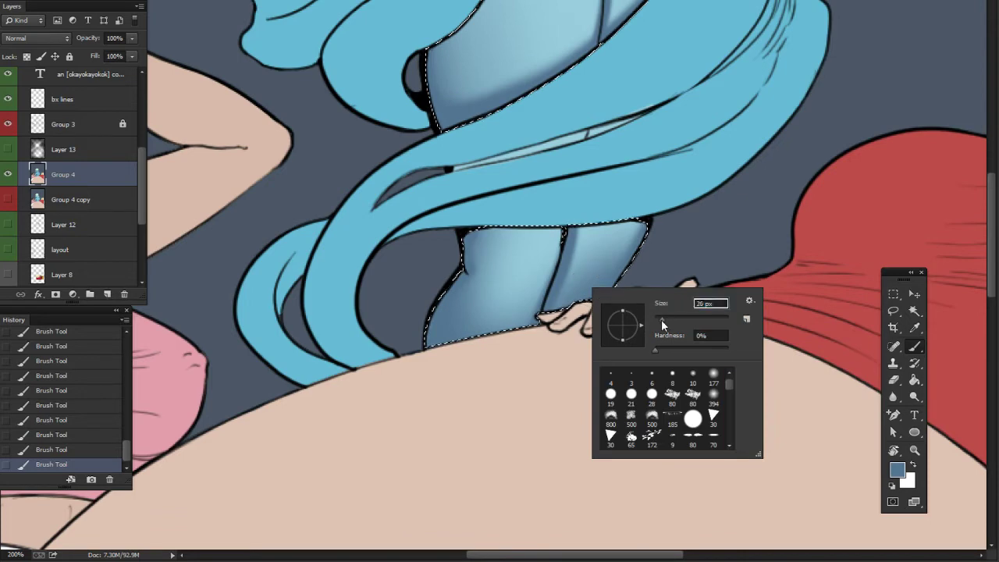
click(562, 330)
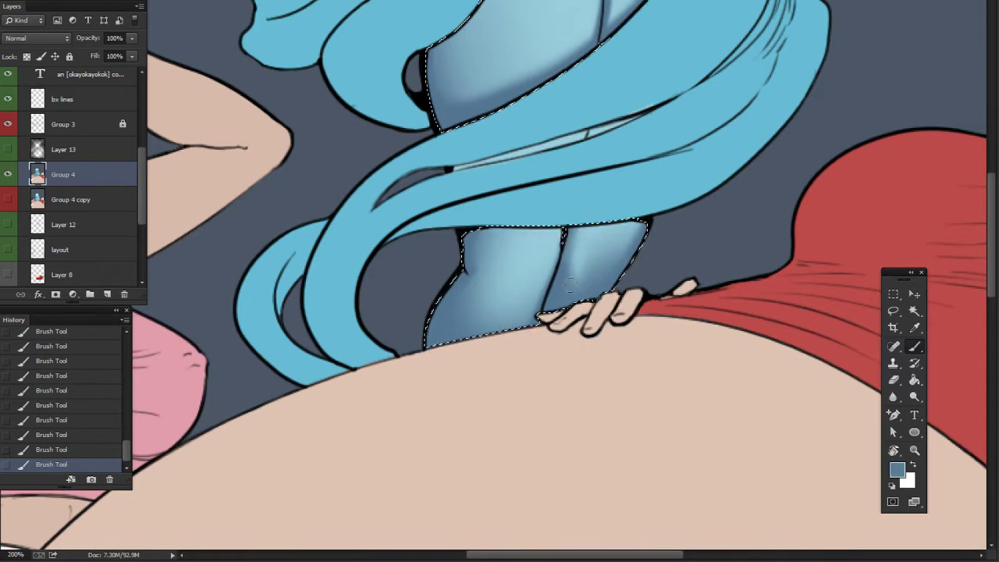
- Sample the light and shadow skin tones, enlarge the soft brush and blend the shading across the far lower leg
alt+click(591, 234)
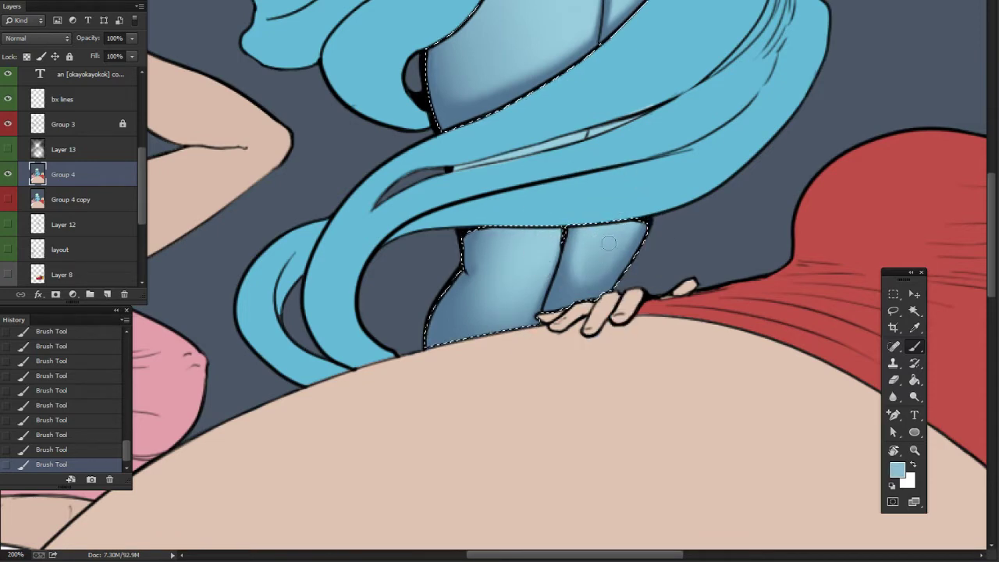
right_click(603, 268)
click(687, 301)
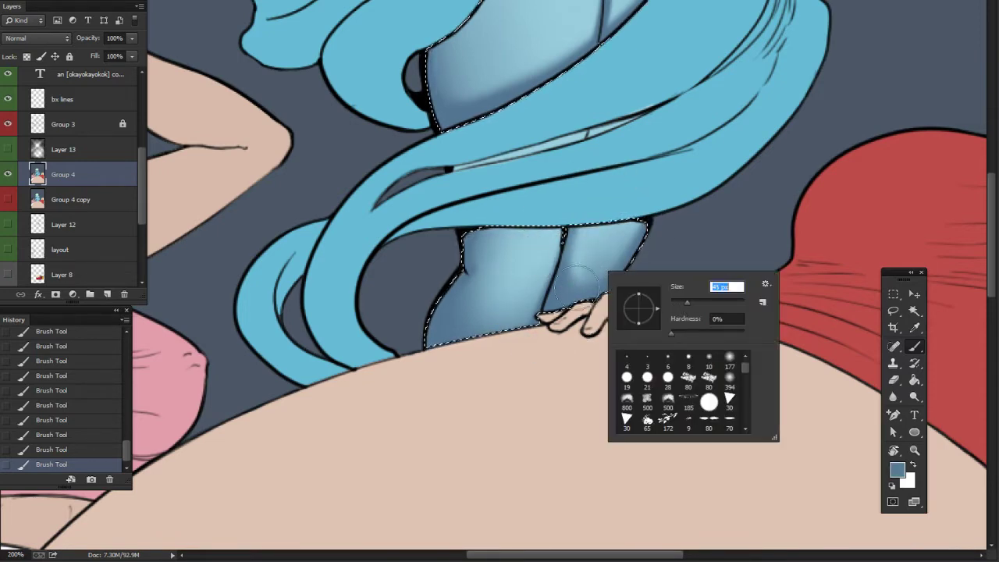
click(603, 256)
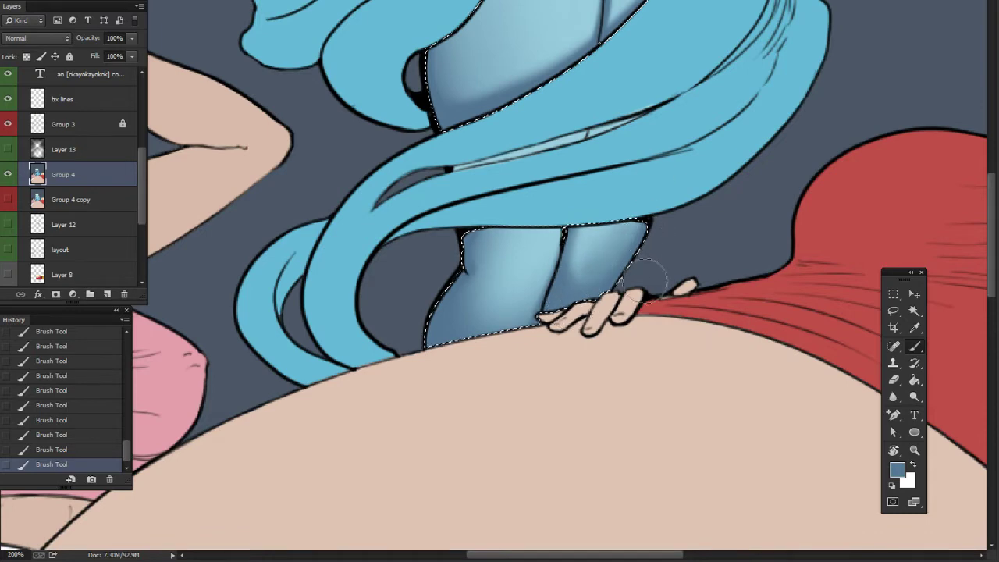
- Sample the shadow skin tone and subtract the goddess's upper face above the cheeks from the skin selection with the Lasso
drag(583, 350, 547, 453)
drag(687, 323, 658, 404)
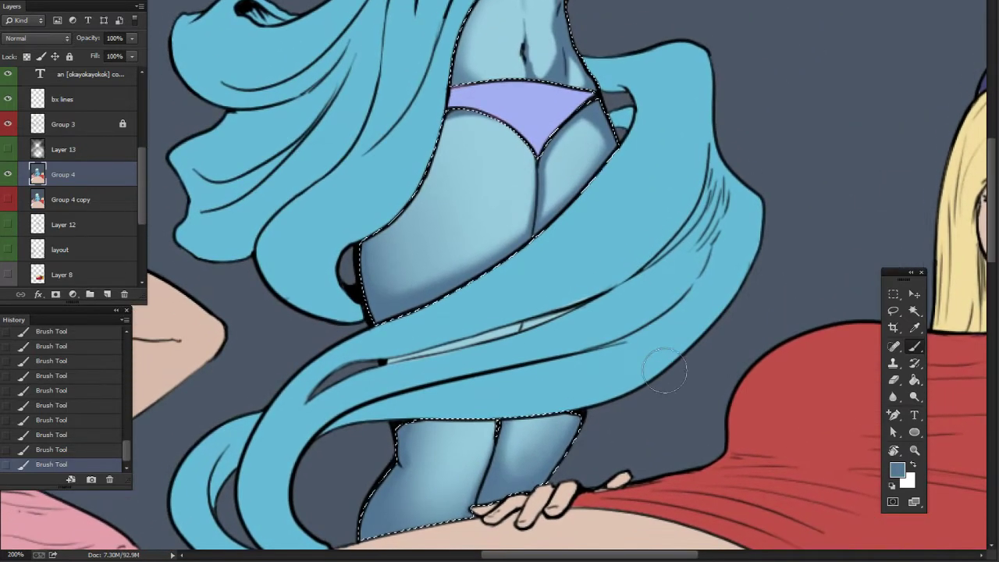
key(ctrl+minus)
key(ctrl+minus)
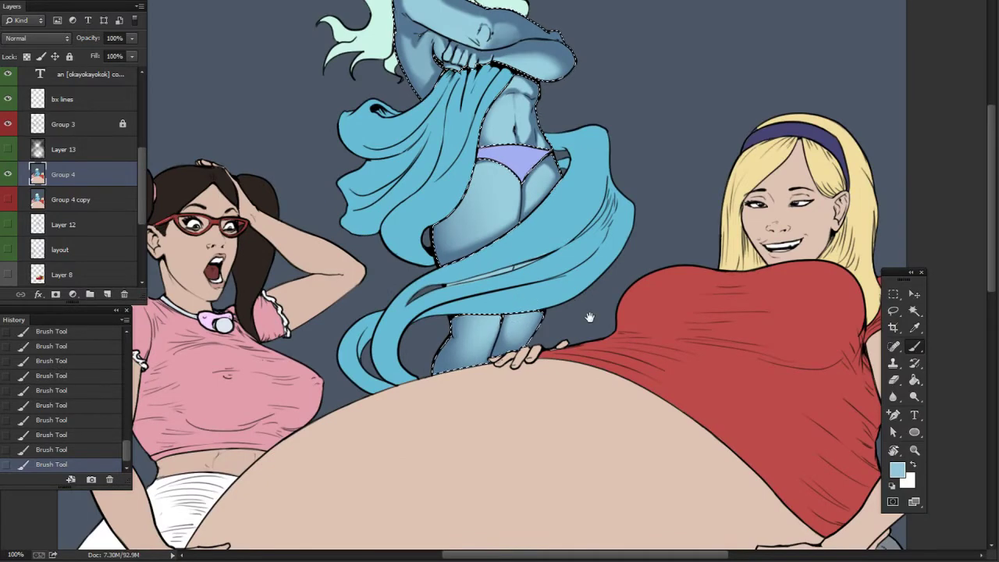
drag(604, 294, 649, 423)
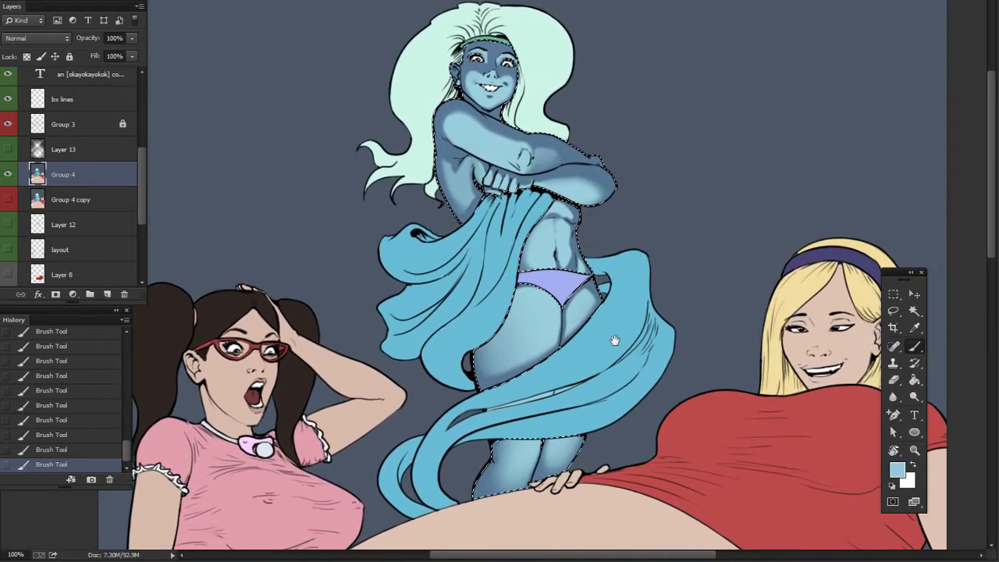
alt+click(510, 131)
drag(570, 69, 552, 168)
click(894, 312)
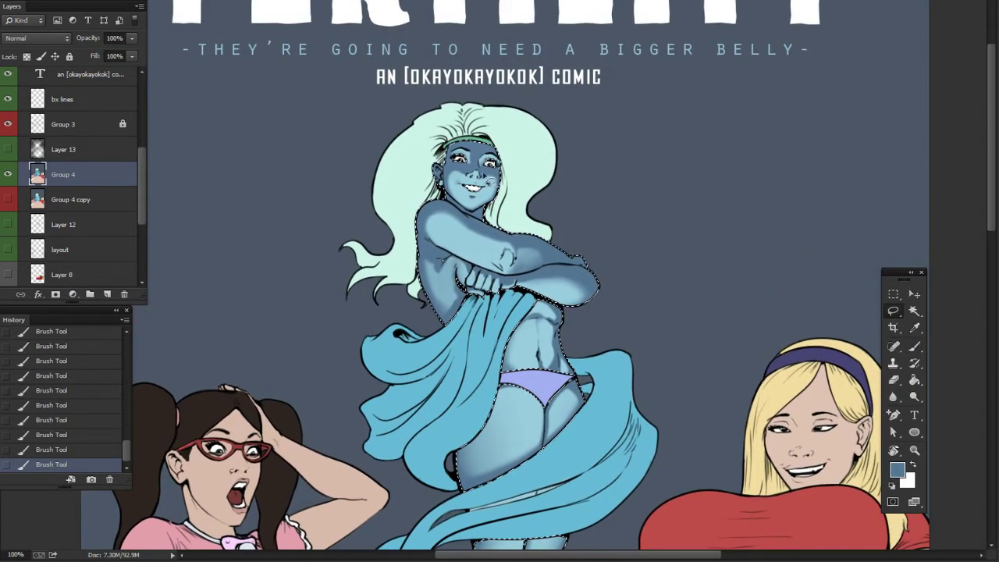
drag(537, 170, 492, 160)
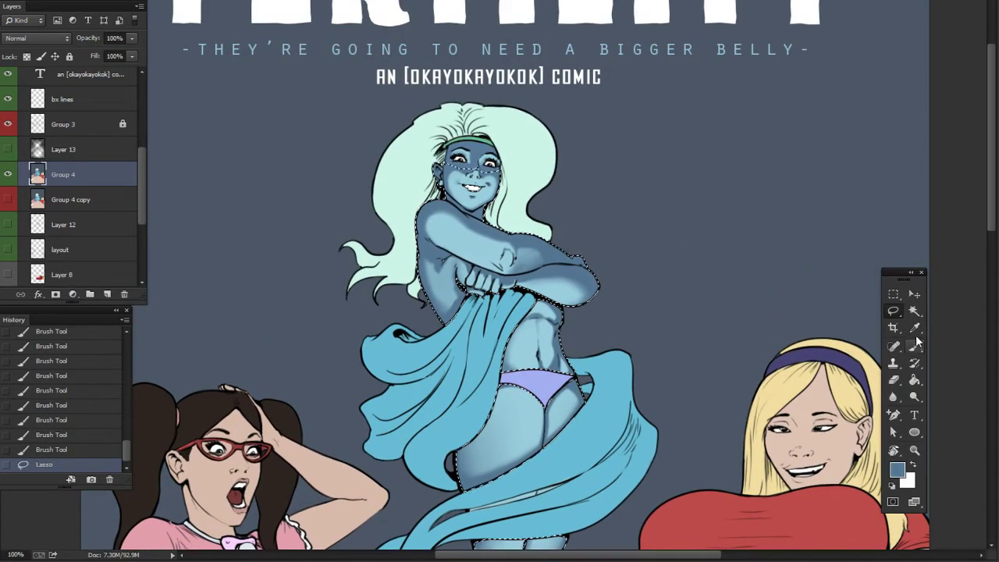
- Paint soft shadows on the lower face with a 40 px brush, and refine the cheek edge with the brush at 15 px
right_click(558, 208)
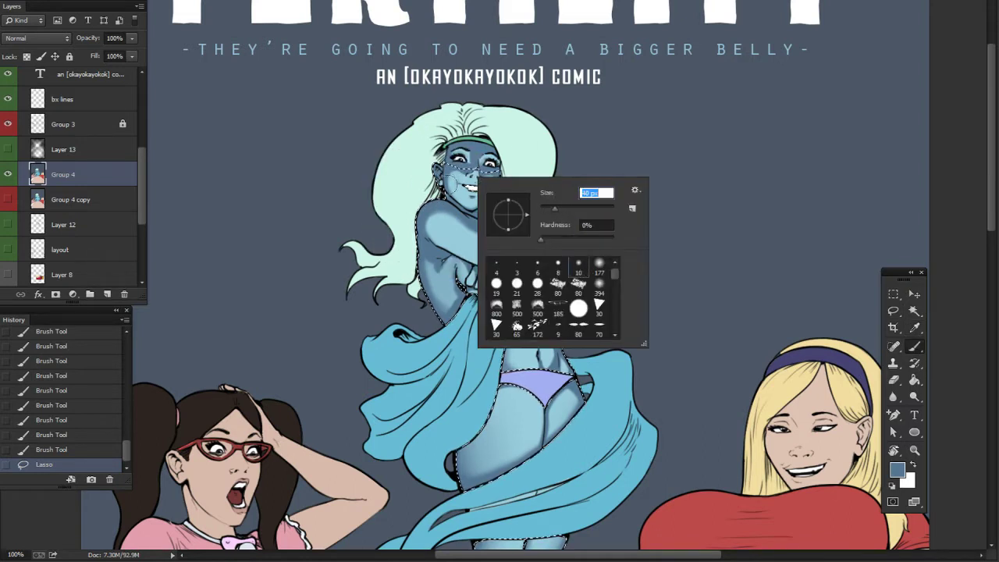
key(Return)
mouse_move(461, 170)
mouse_down()
mouse_move(471, 162)
mouse_move(460, 164)
mouse_up()
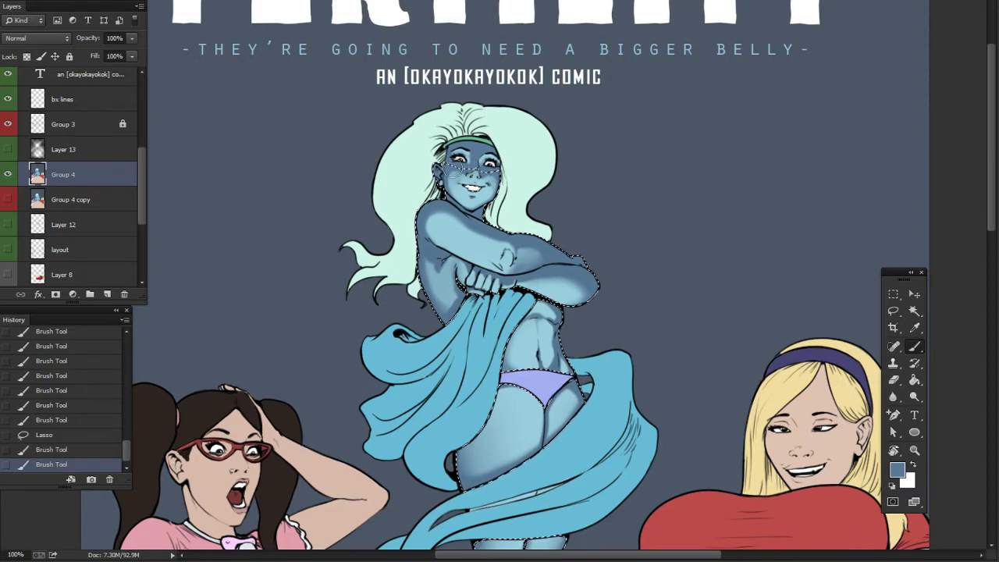
right_click(459, 174)
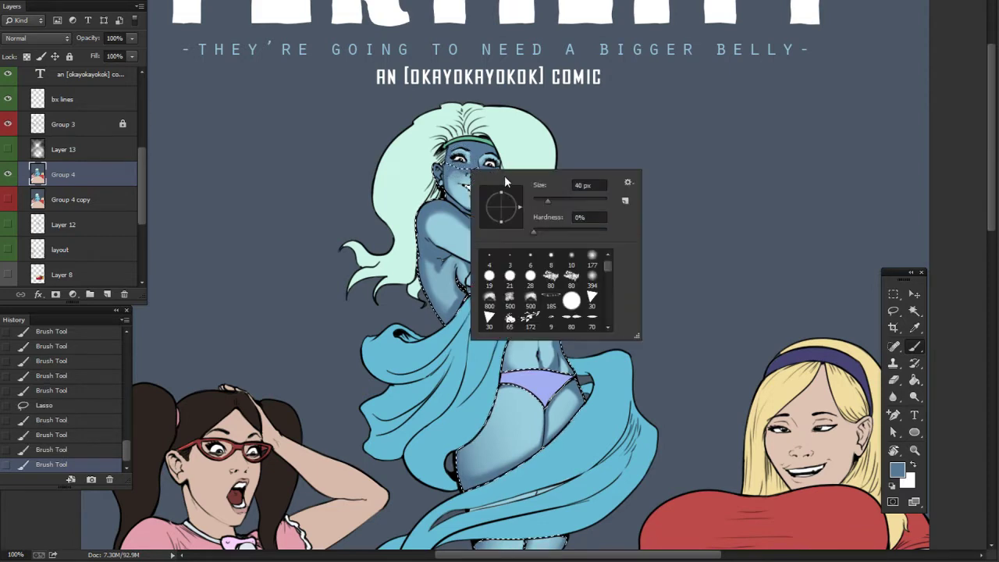
drag(546, 201, 538, 201)
drag(446, 179, 449, 190)
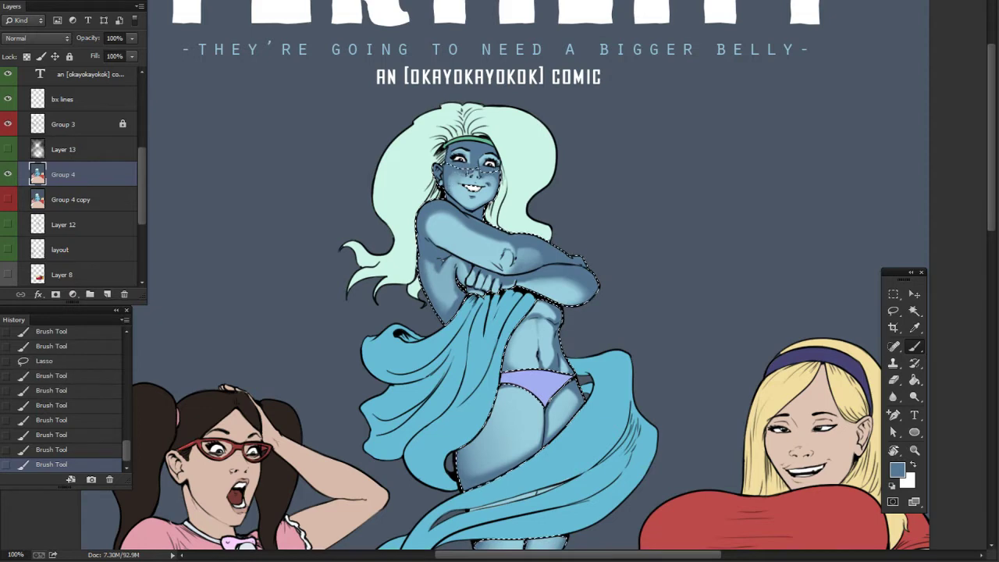
- Sample the light skin tone from the near thigh and lighten the foreground colour to pale blue #c3ebf6
drag(491, 211, 521, 189)
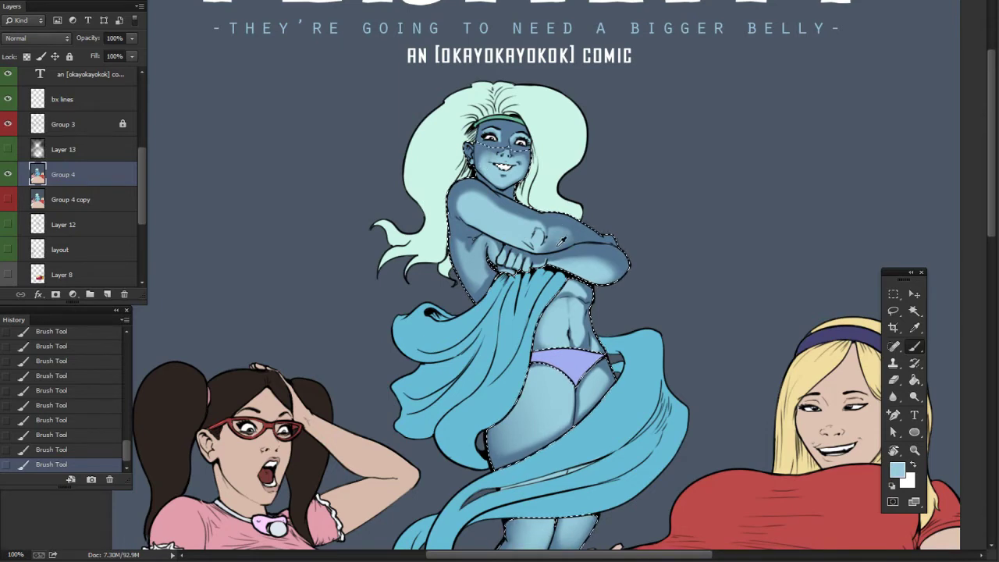
drag(637, 284, 622, 196)
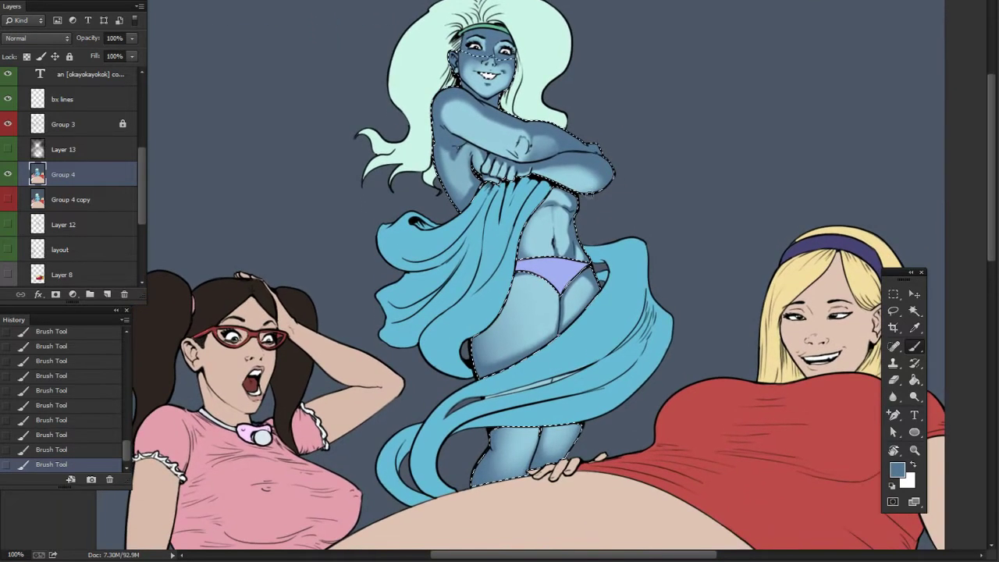
drag(593, 293, 630, 202)
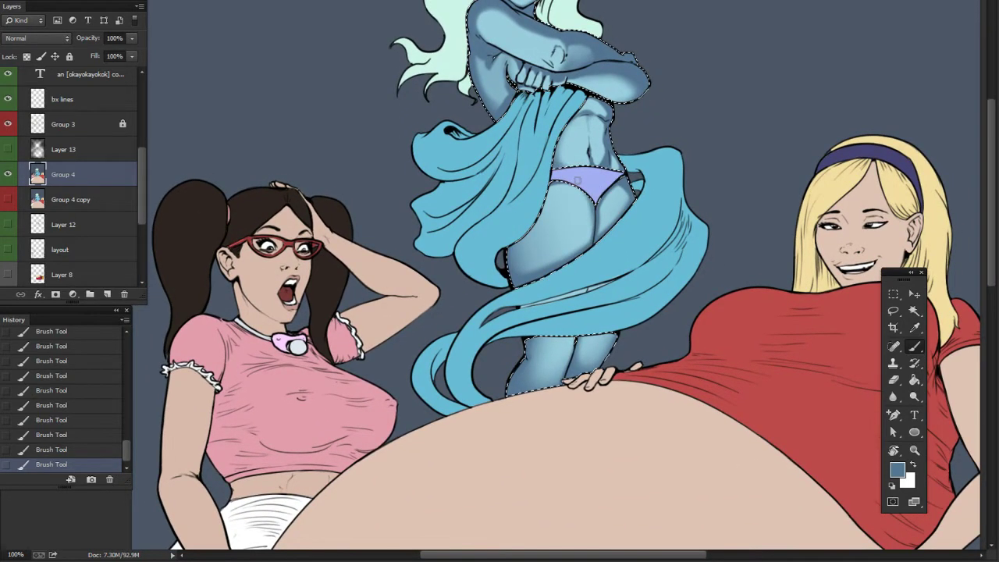
drag(641, 230, 602, 253)
alt+click(537, 259)
click(900, 476)
click(898, 472)
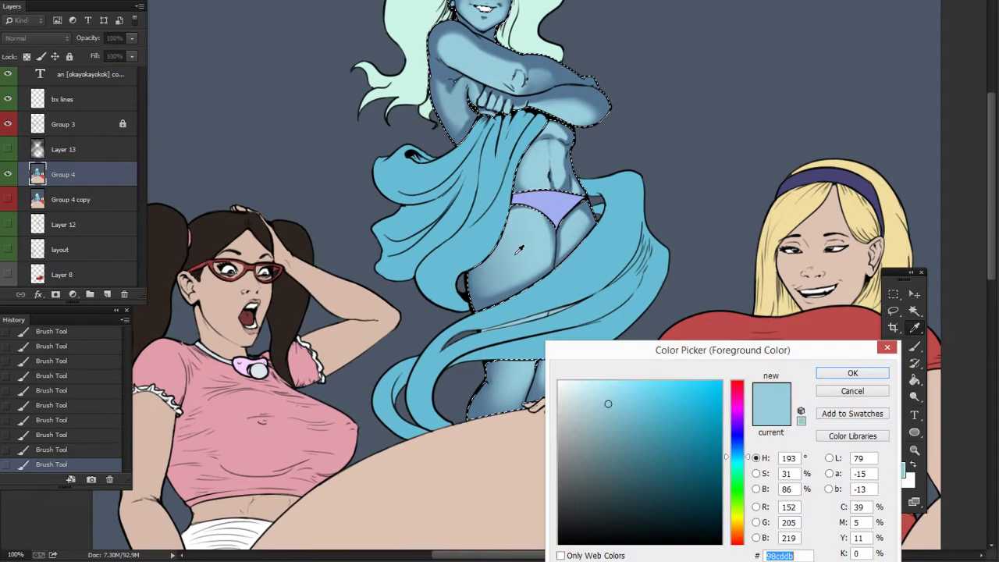
drag(606, 403, 593, 384)
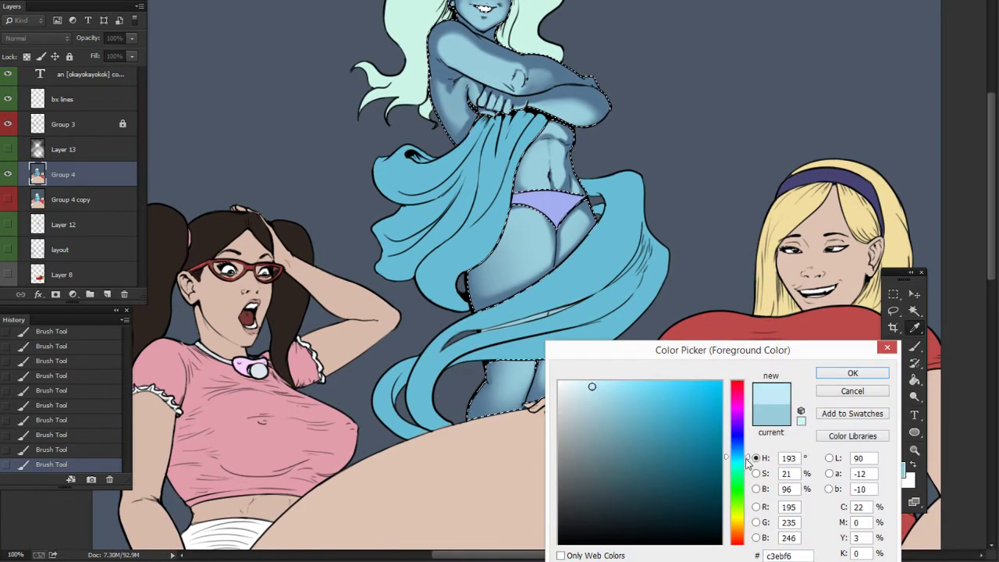
click(826, 376)
- Enlarge the soft brush slightly and paint a pale blue highlight along the goddess's upper arm
drag(686, 146, 660, 334)
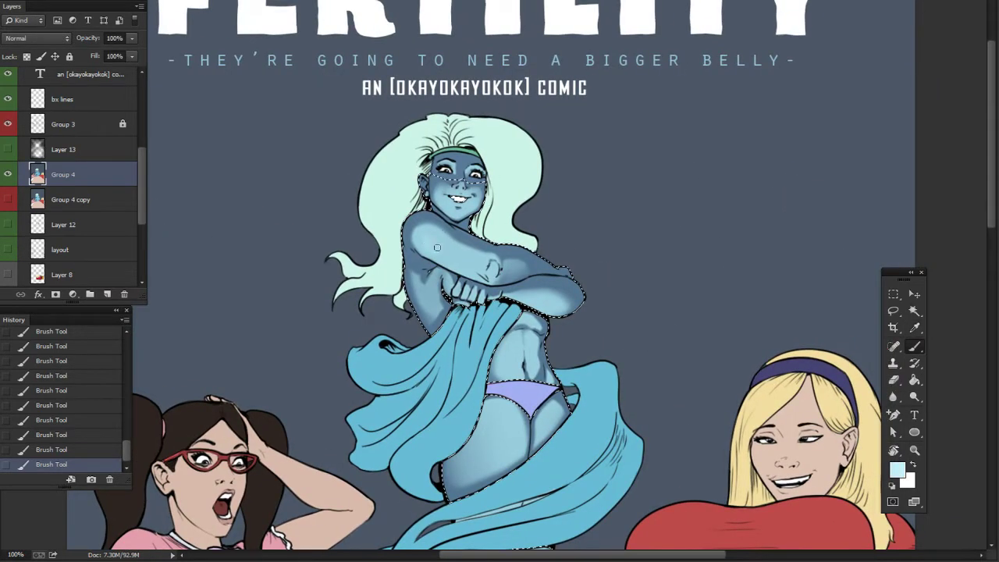
right_click(454, 239)
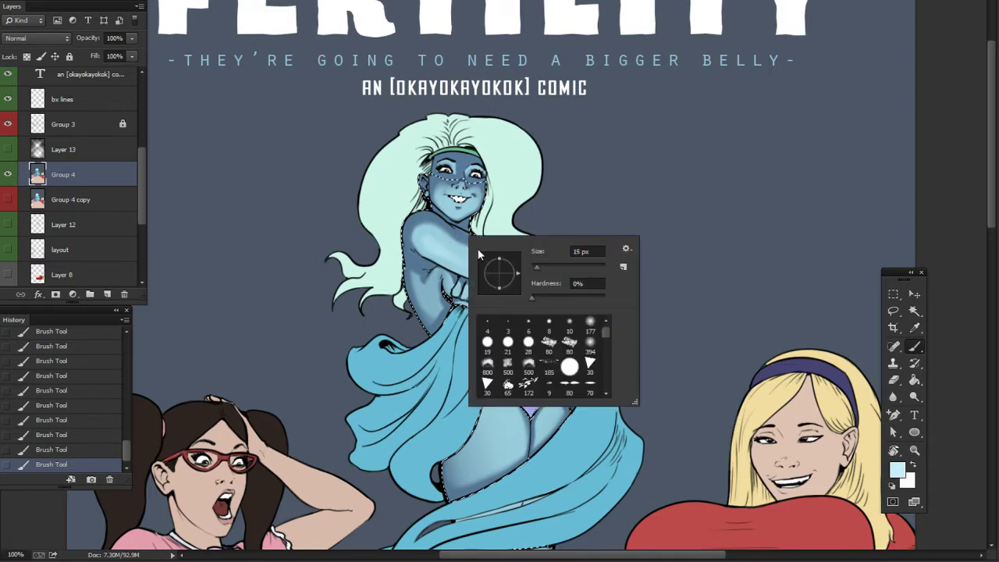
drag(537, 267, 542, 267)
click(453, 242)
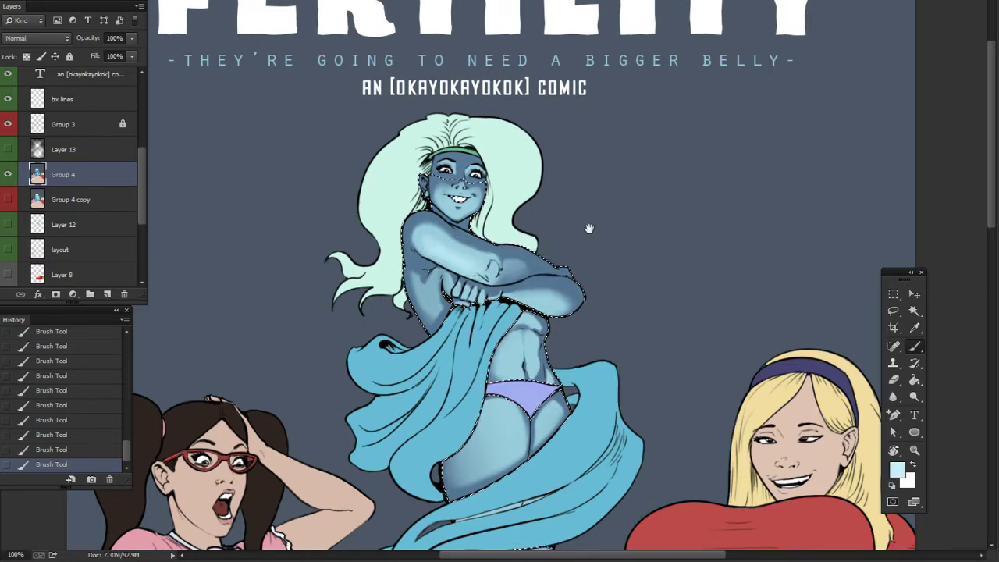
- Switch to a textured brush at 17 px and add highlights to the elbow and lower forearm, sampling the skin tone to blend them
drag(590, 226, 618, 234)
right_click(590, 312)
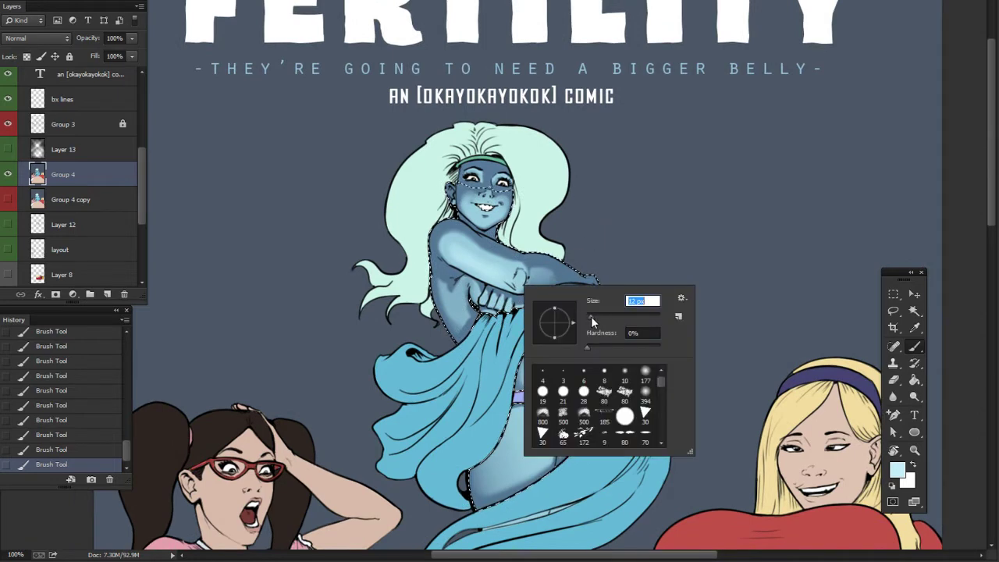
click(599, 318)
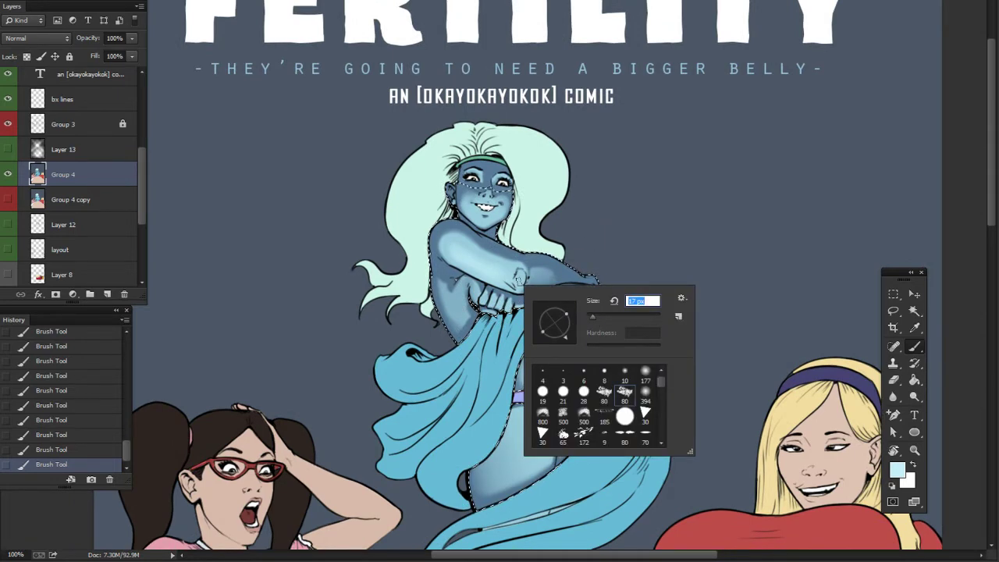
click(547, 266)
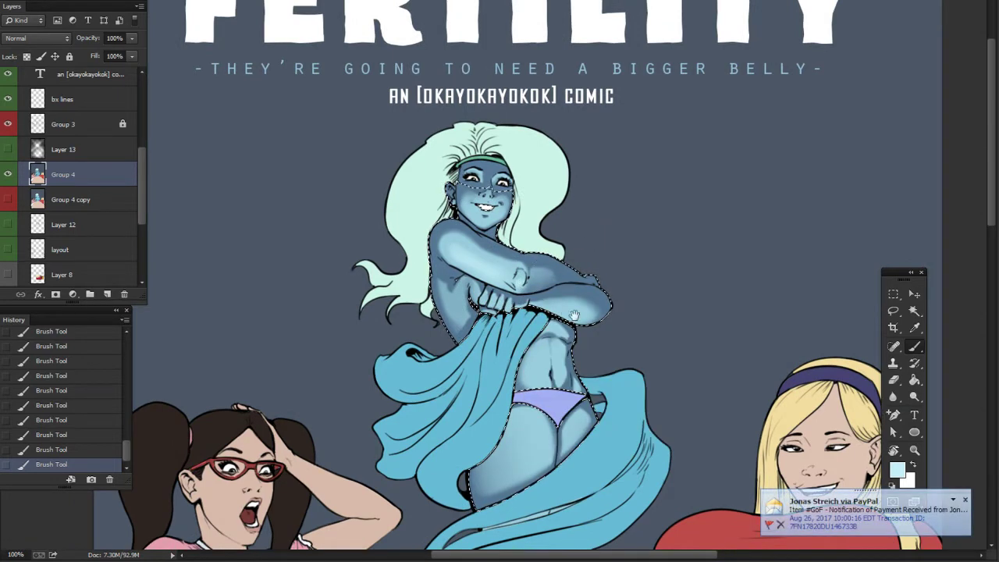
drag(546, 272, 517, 228)
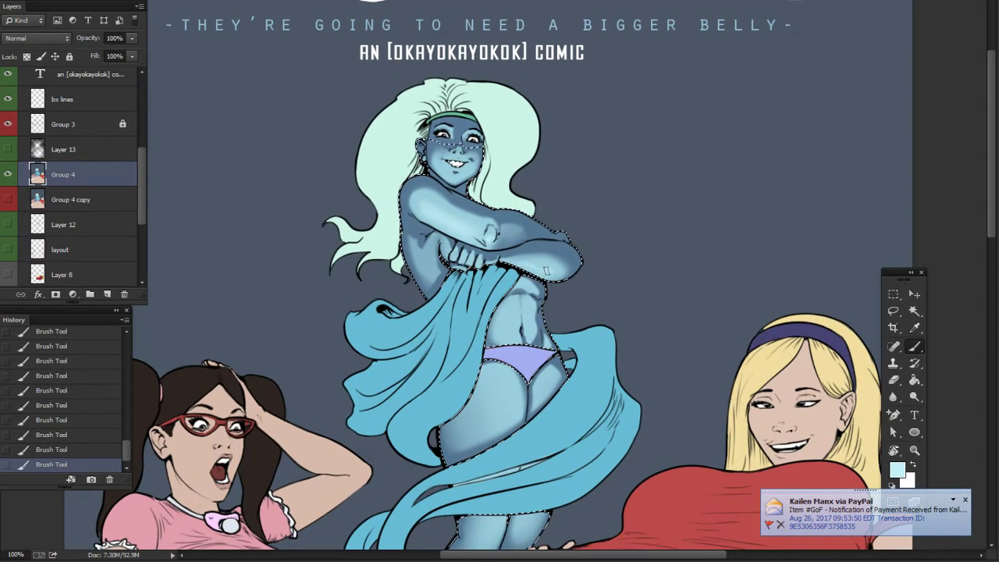
drag(610, 273, 609, 223)
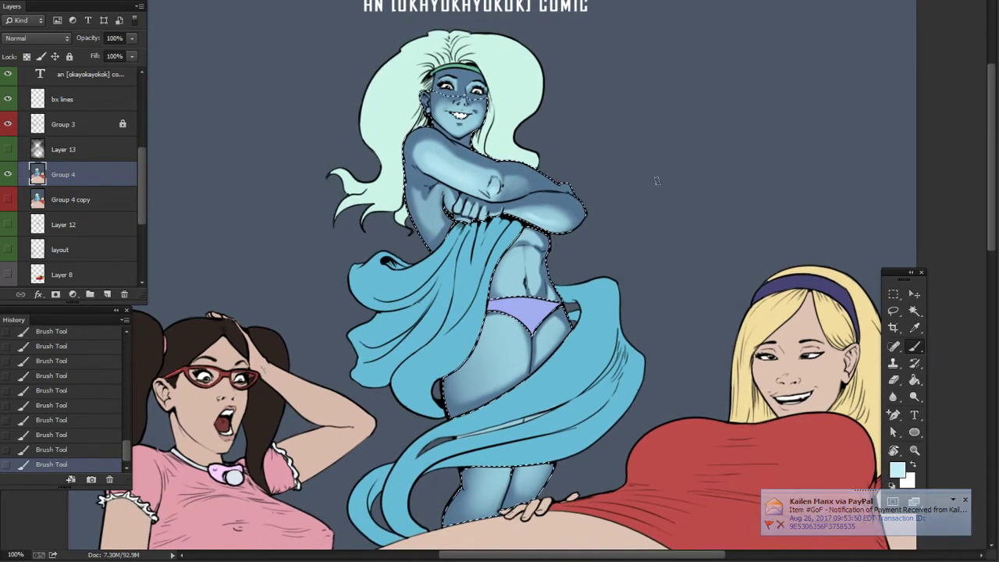
alt+click(549, 212)
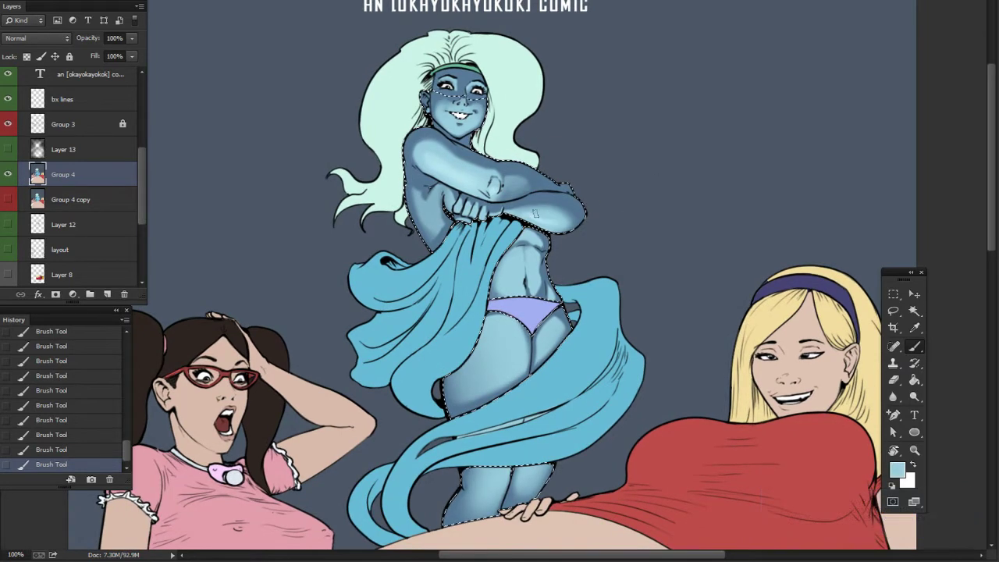
- Paint small pale blue highlights on the stomach muscles around the navel
drag(616, 259, 607, 229)
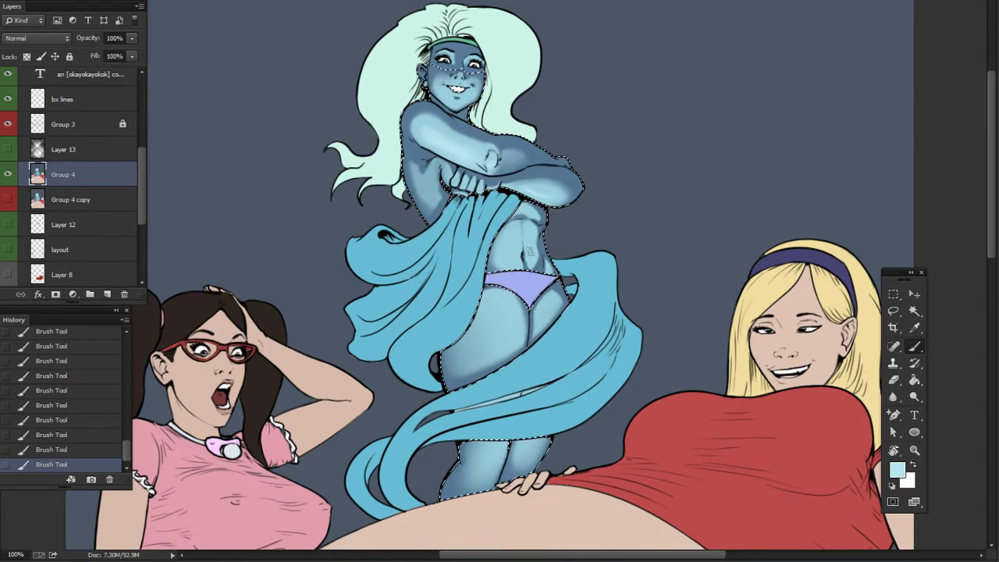
right_click(547, 266)
click(516, 246)
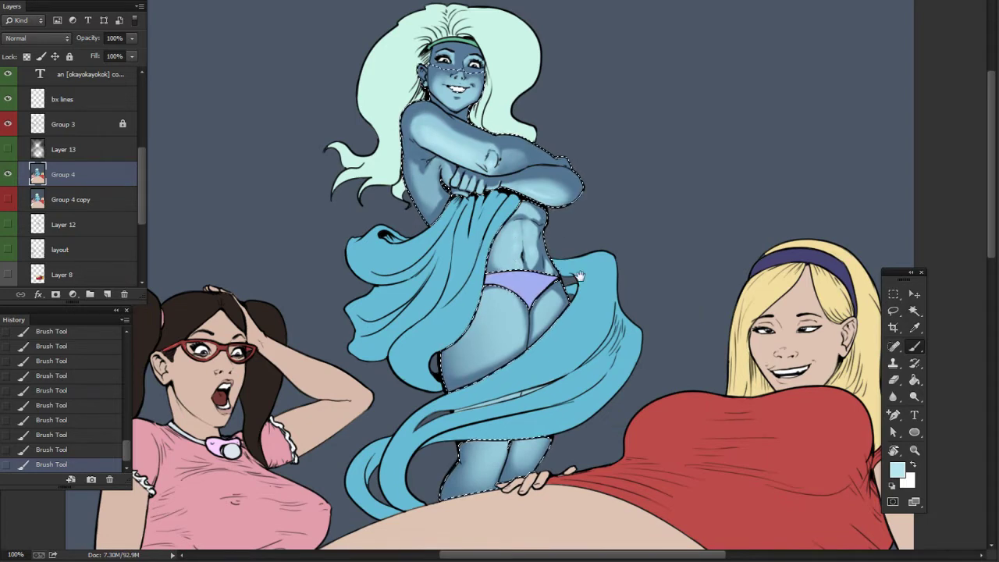
drag(579, 277, 514, 204)
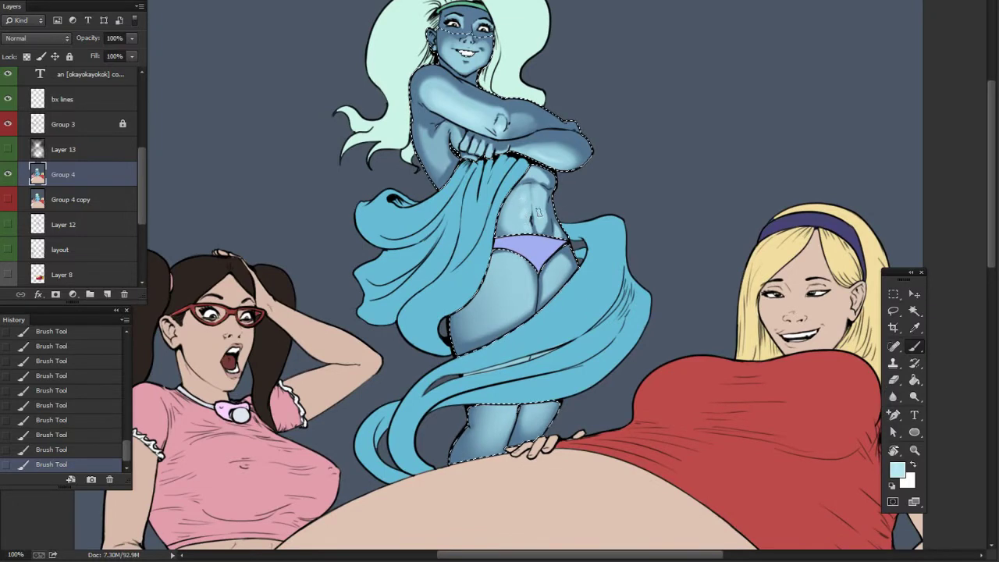
- Switch back to a soft round brush at 0% hardness, enlarge it from the 10 px preset and brush highlights onto the thighs
right_click(522, 288)
click(634, 380)
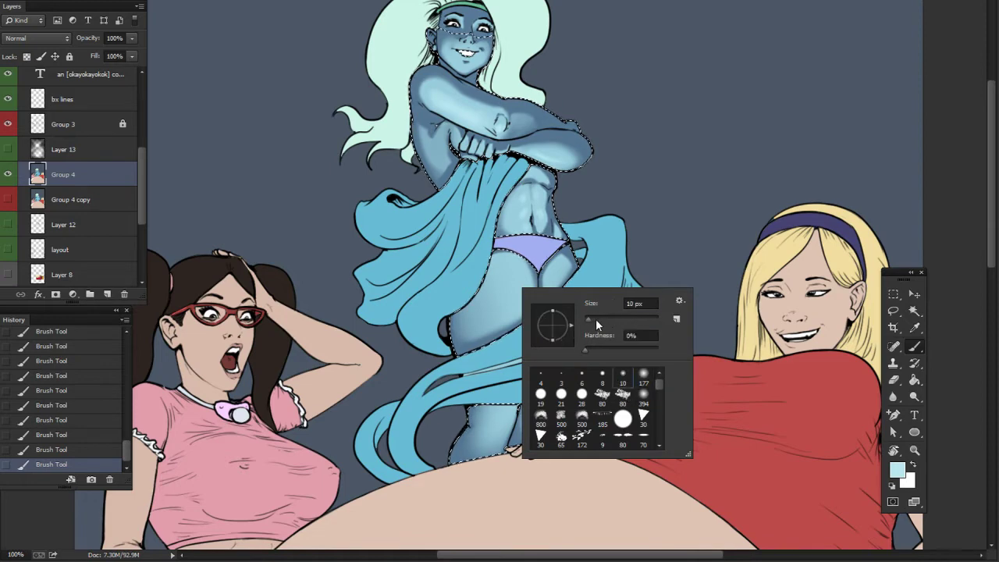
key(Return)
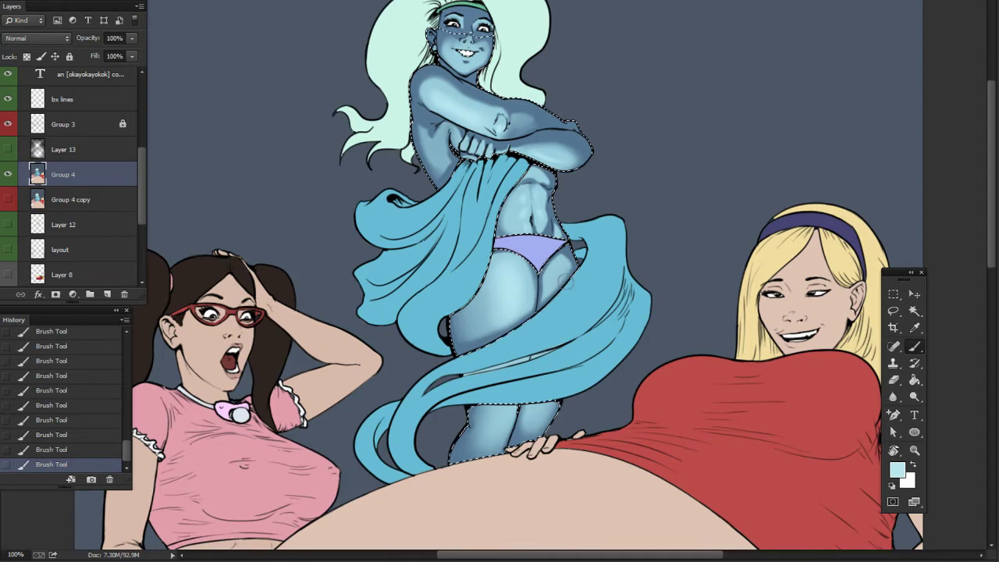
- Adjust the soft brush and blend pale blue highlights on the goddess's thigh and lower legs
right_click(554, 276)
key(Return)
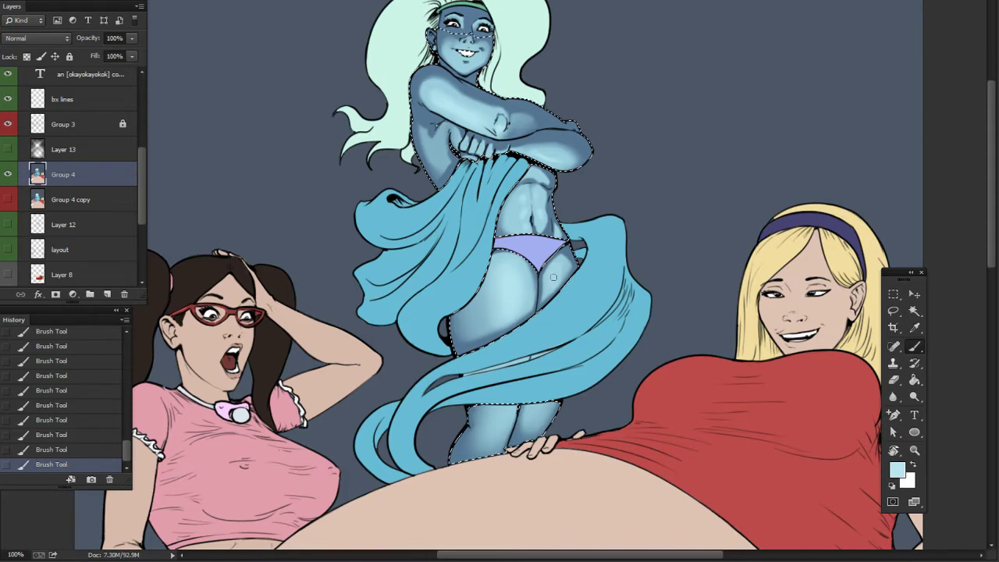
drag(613, 336, 621, 288)
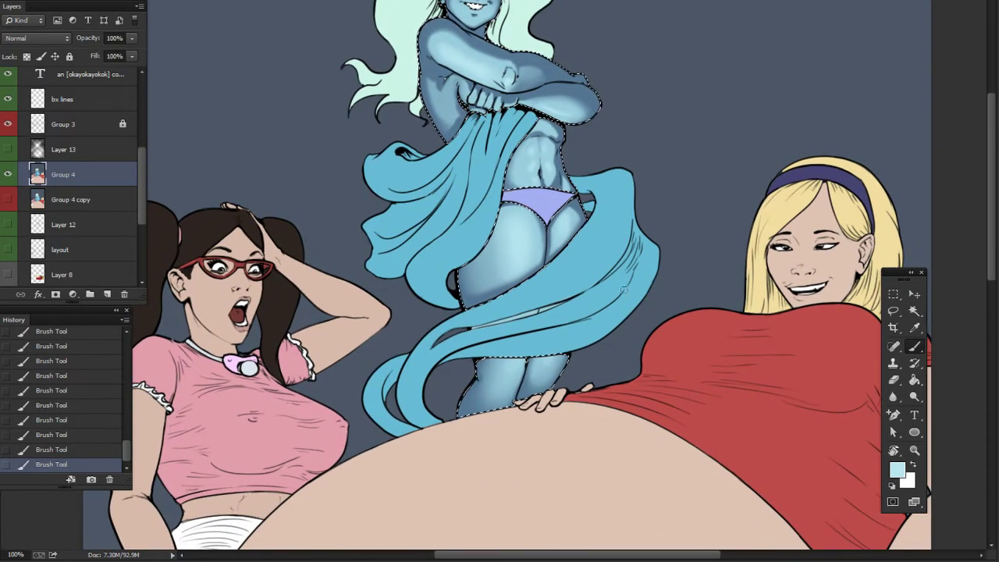
scroll(572, 331, up, 5)
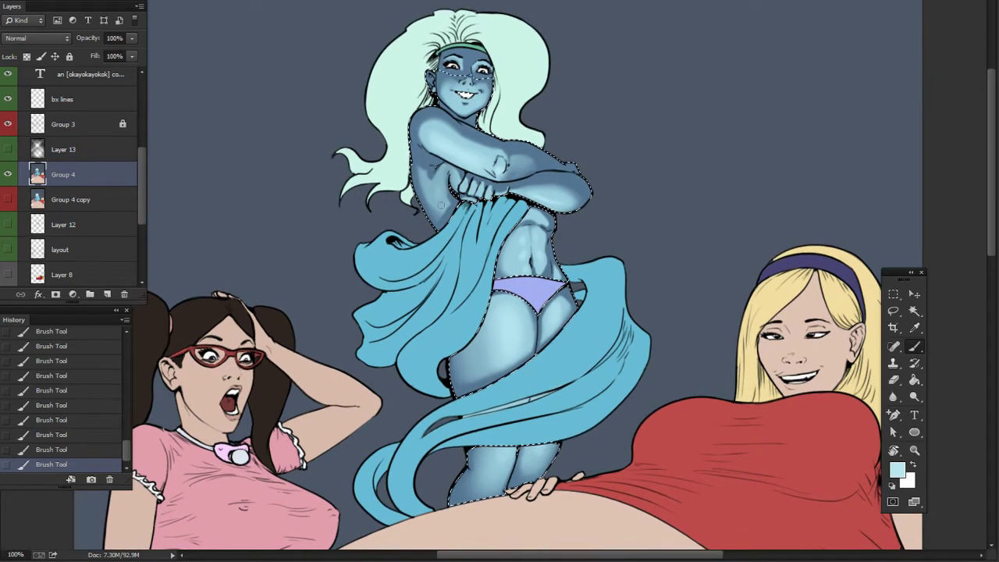
- Reduce the soft brush from 15 px and brush a pale blue highlight along the side of the goddess's torso
right_click(463, 211)
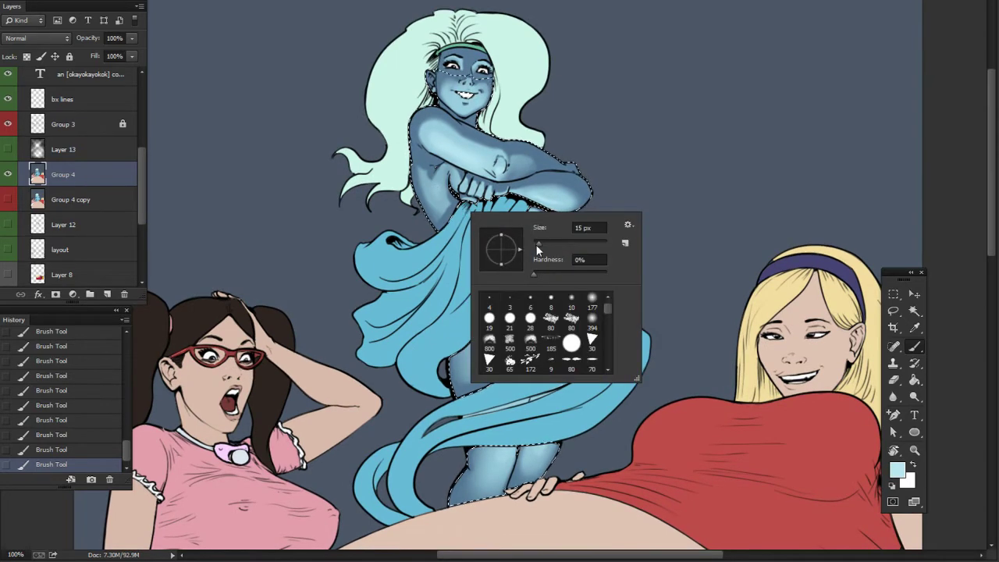
drag(537, 246, 534, 243)
click(437, 192)
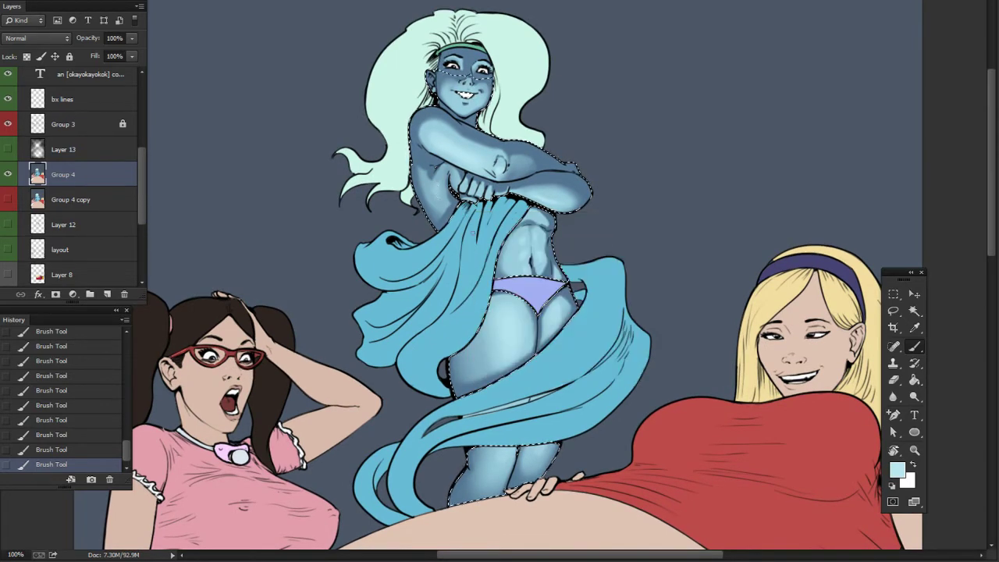
drag(431, 99, 416, 142)
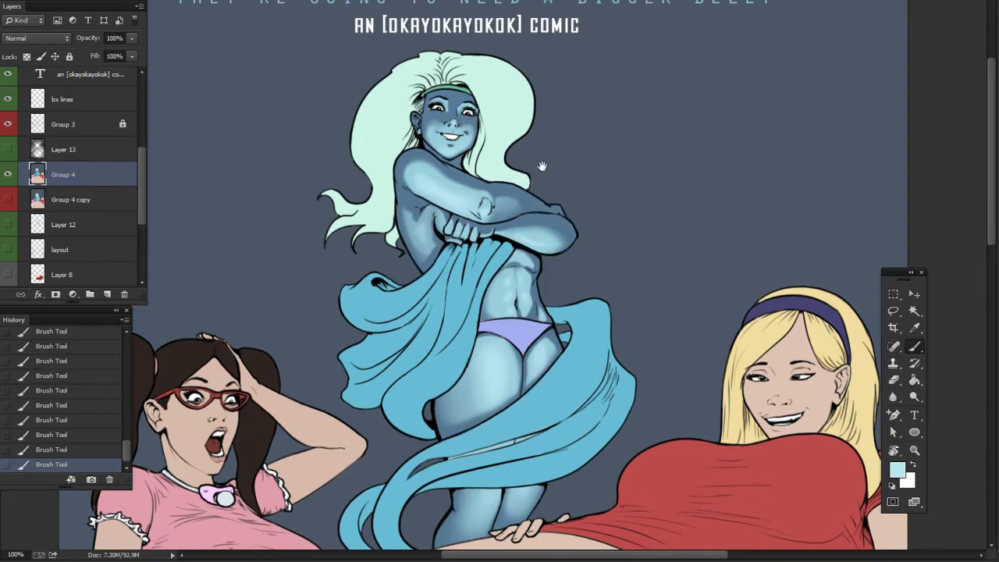
- Sample the light blue skin tone with a 40 px soft brush and blend the highlights on the goddess's arm and body
mouse_move(539, 163)
mouse_down()
mouse_move(526, 145)
mouse_move(529, 92)
mouse_up()
right_click(431, 115)
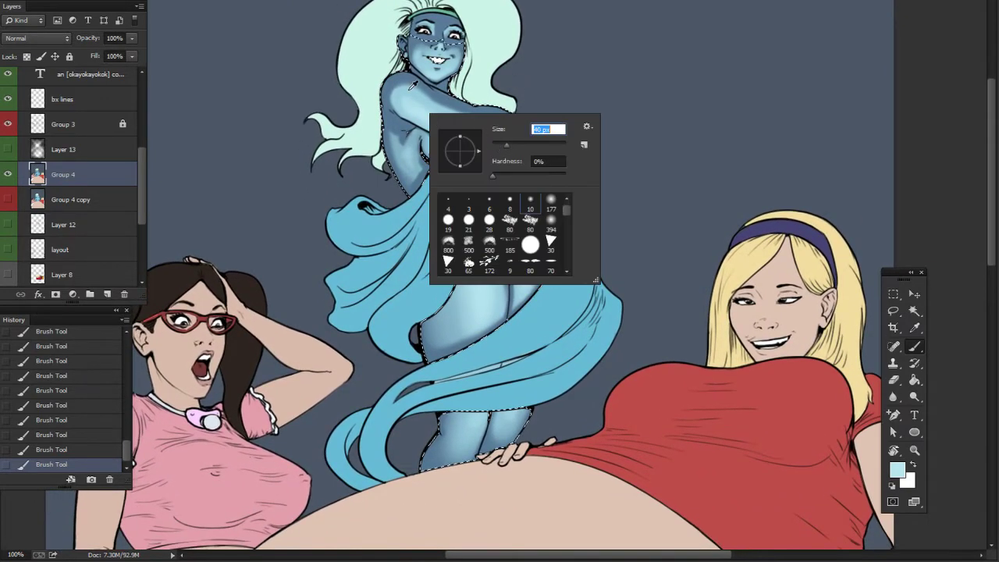
alt+click(416, 93)
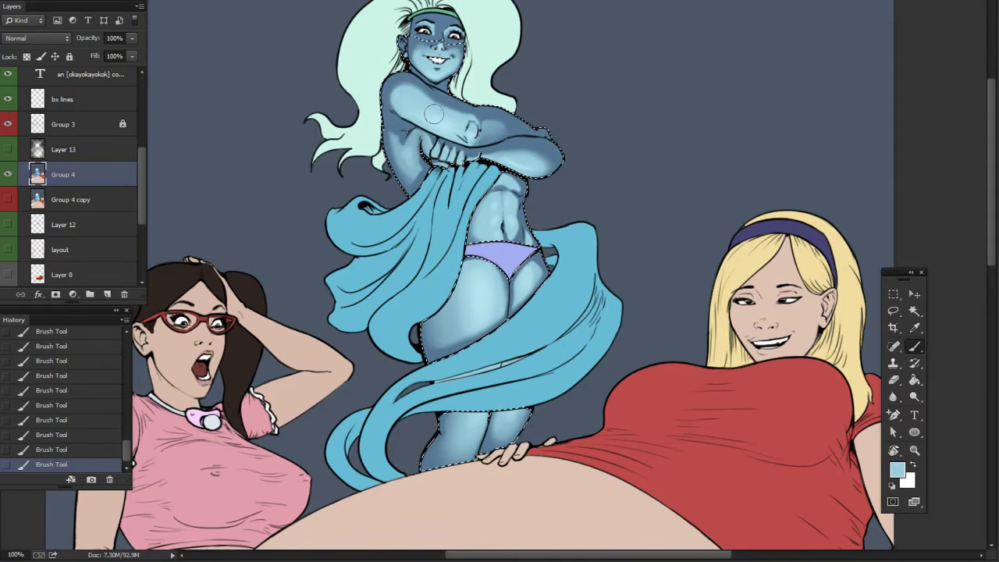
drag(572, 149, 599, 60)
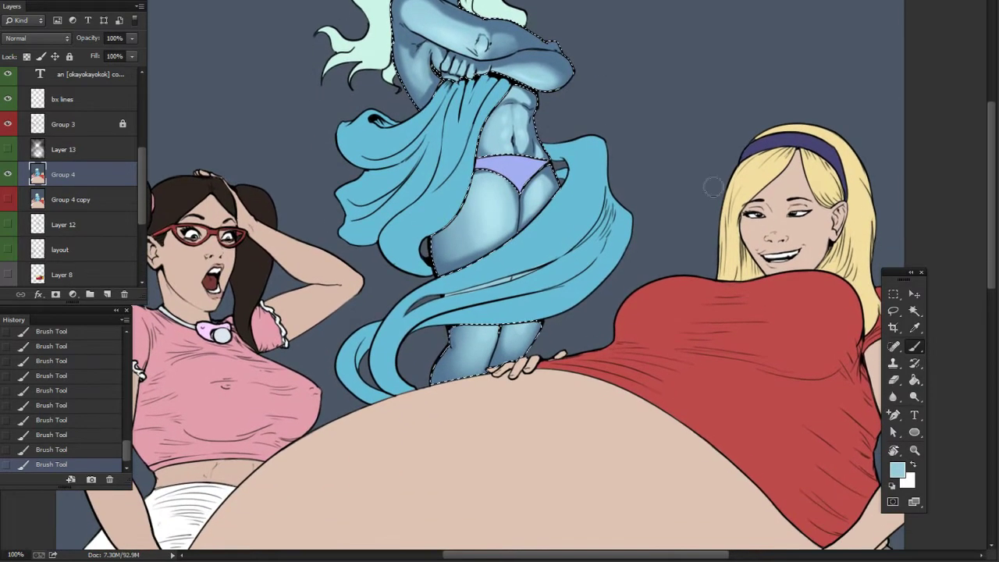
drag(569, 89, 558, 94)
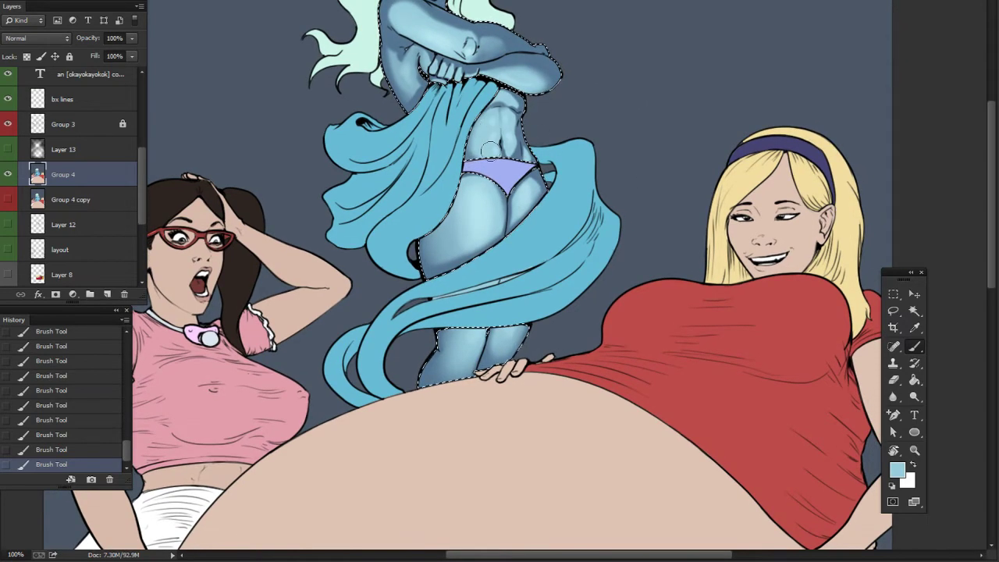
drag(552, 166, 559, 184)
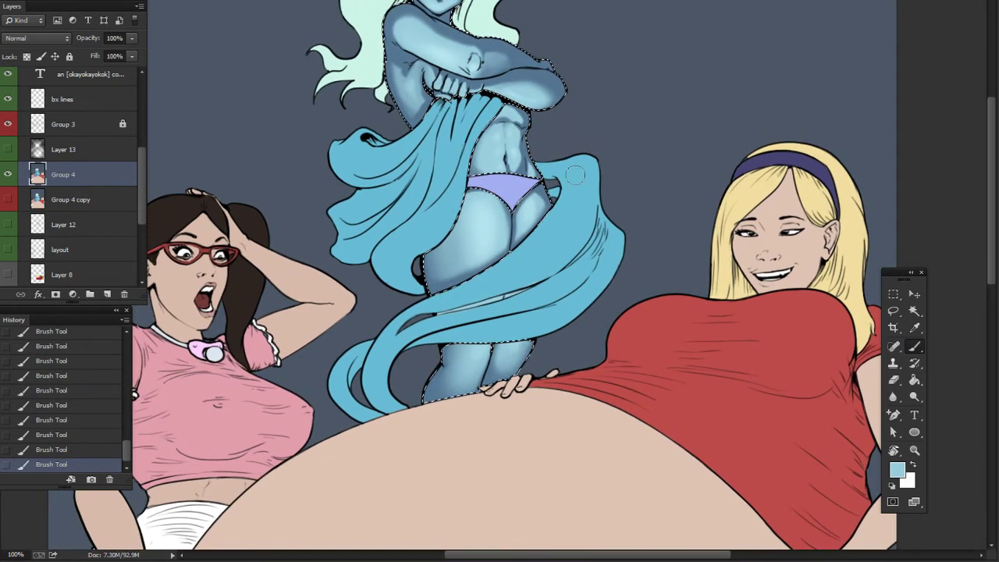
- Sample the medium blue skin tone and shade the sides of the goddess's stomach, reducing the soft brush to 22 px
alt+click(487, 138)
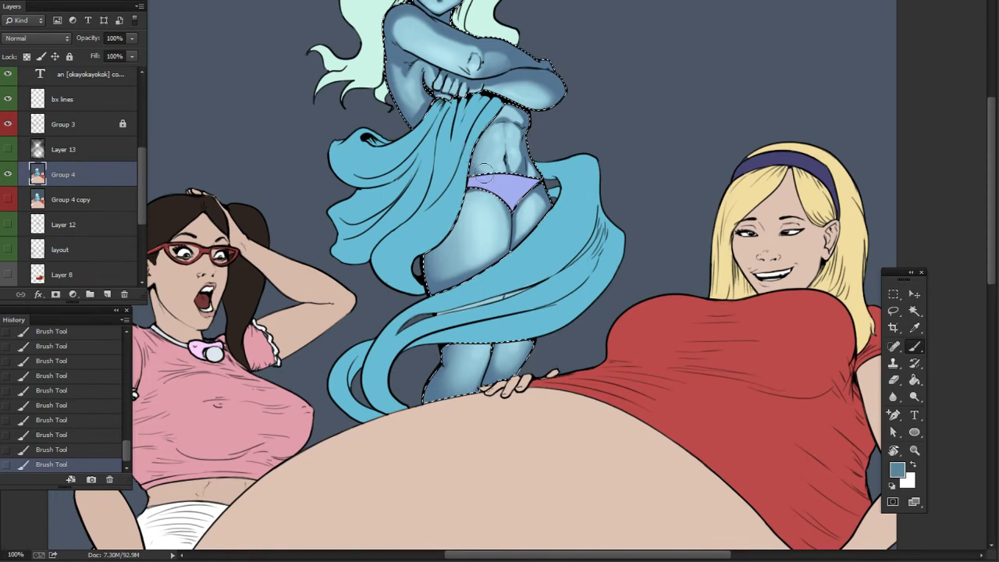
drag(483, 143, 476, 133)
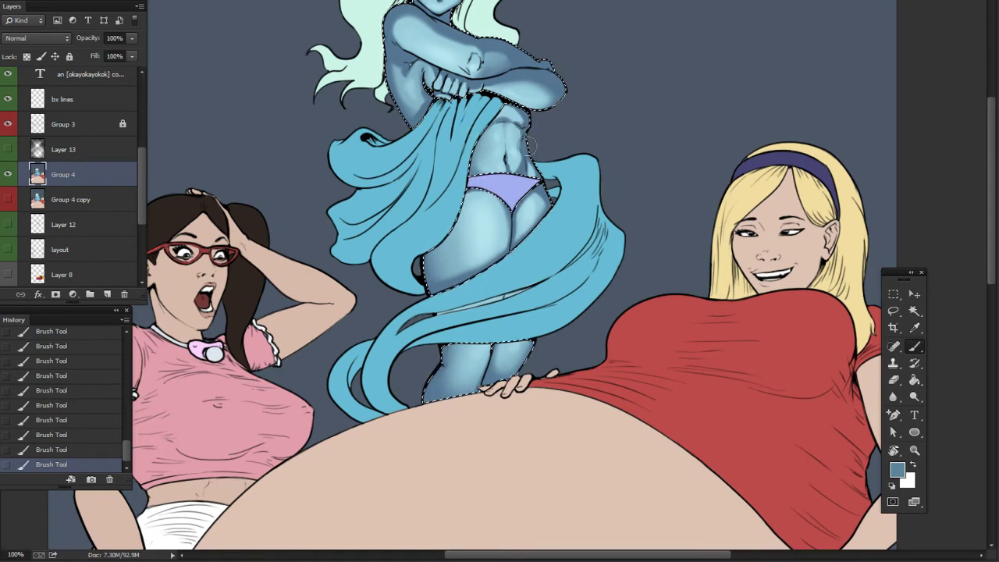
right_click(523, 108)
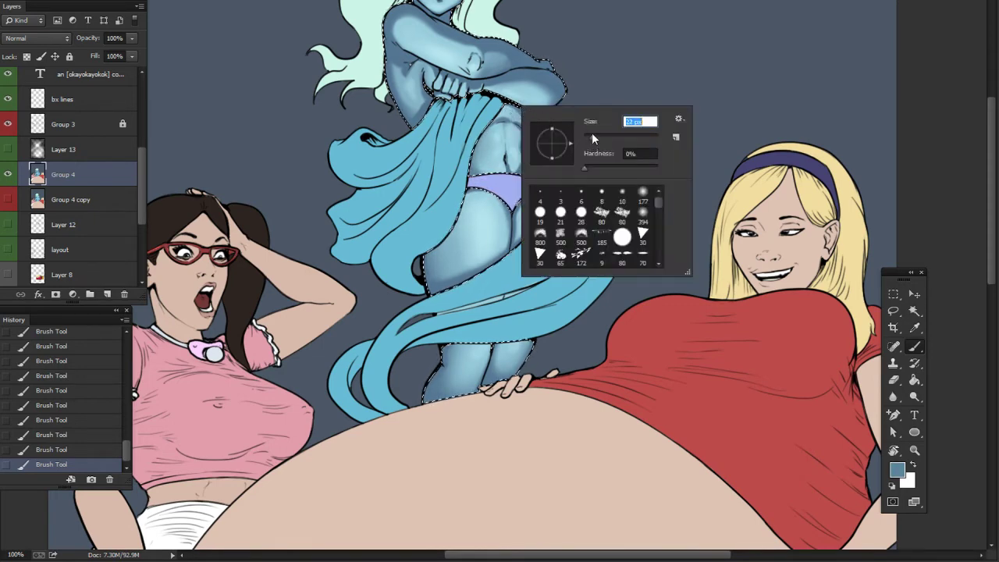
key(Return)
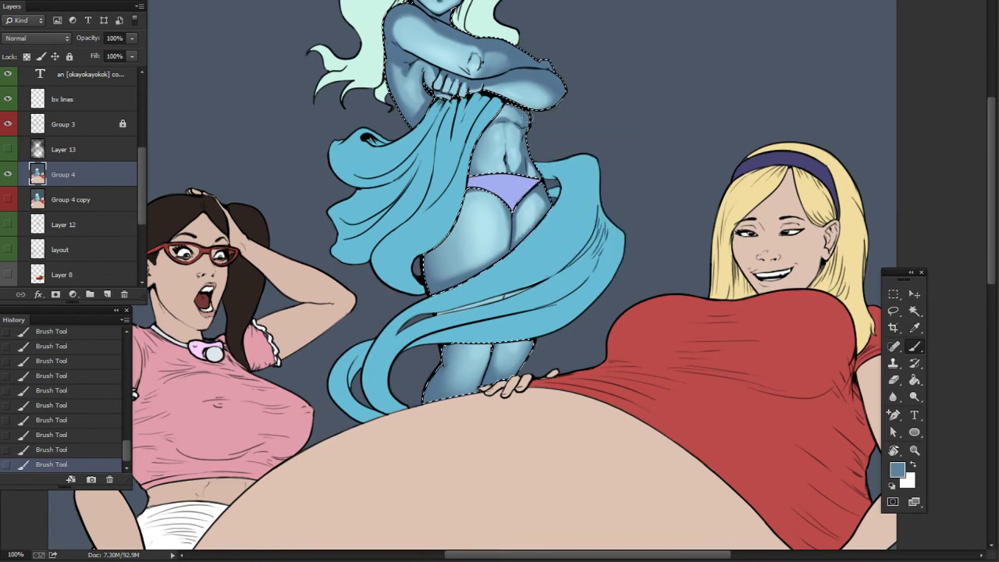
- Deselect the skin and select the goddess's pale green hair with the Magic Wand
drag(578, 159, 594, 177)
click(894, 294)
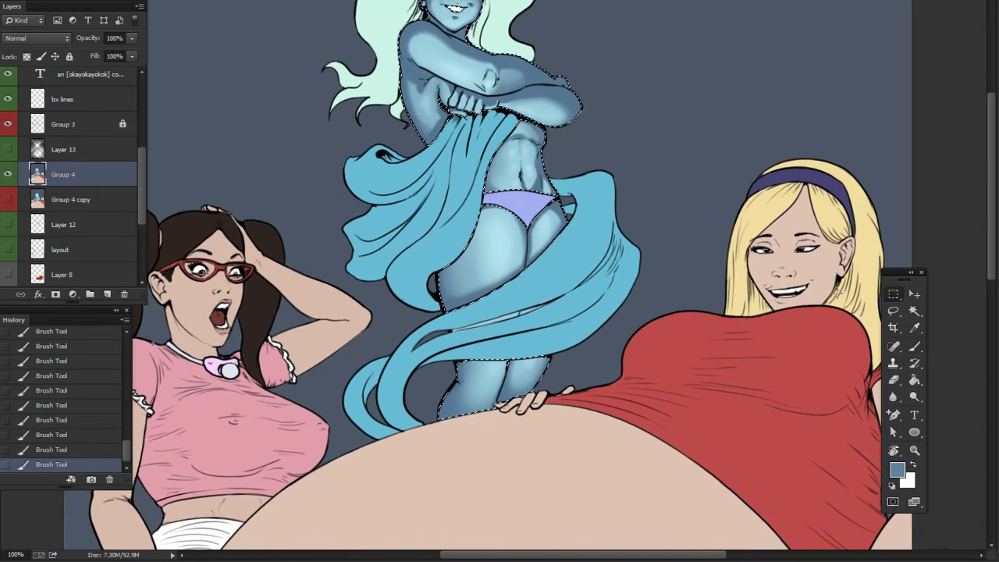
click(839, 301)
drag(726, 354, 790, 441)
click(914, 312)
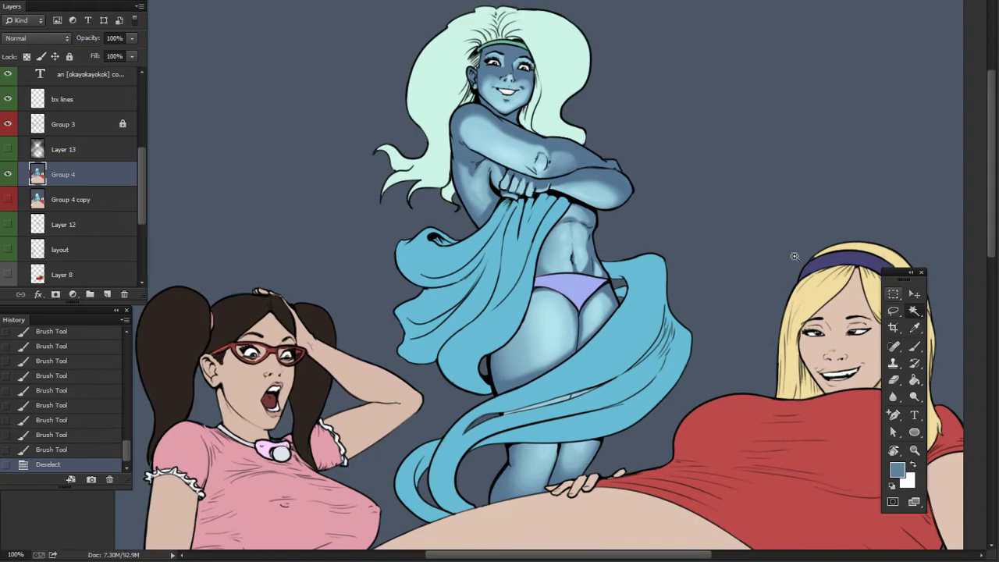
key(ctrl+plus)
drag(507, 168, 521, 475)
click(593, 340)
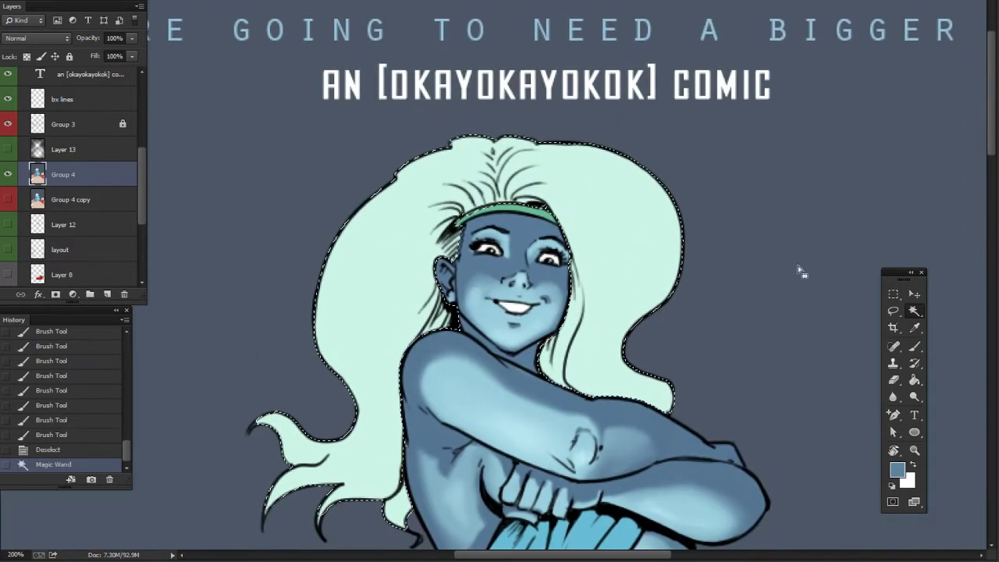
- Choose the 80 px textured brush, sample the hair colour and set a darker, muted green as the foreground colour
key(b)
right_click(594, 303)
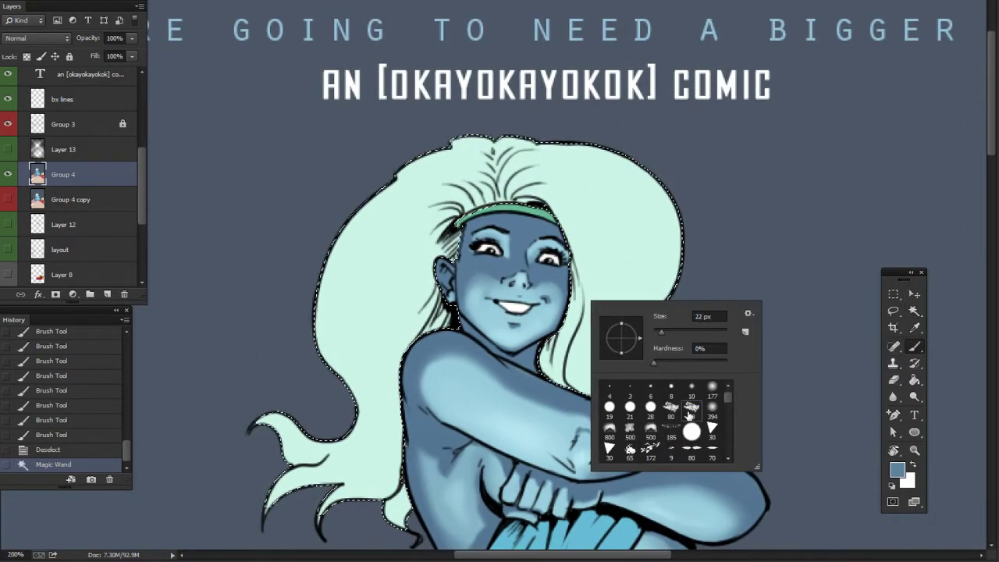
click(688, 415)
alt+click(617, 237)
click(897, 470)
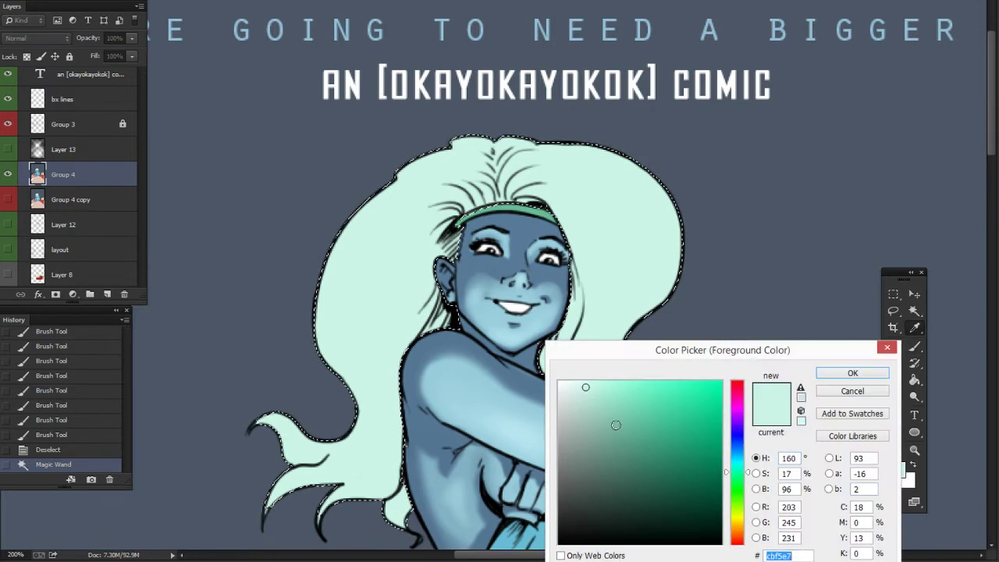
click(852, 373)
key(b)
- Reduce the textured brush to below 61 px and paint green shadows along the crown and outer left edge of the hair
right_click(488, 371)
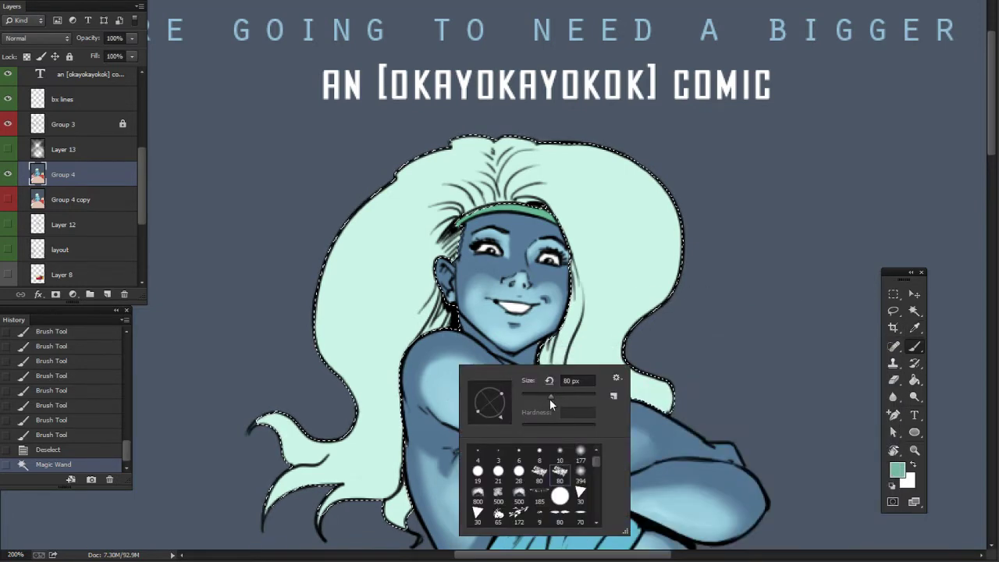
drag(550, 399, 544, 400)
right_click(488, 254)
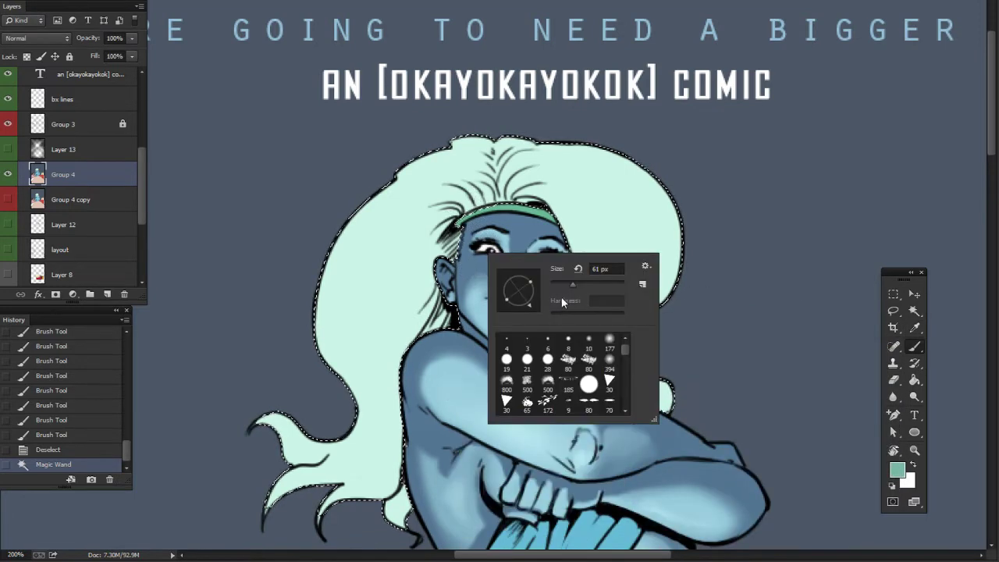
drag(572, 285, 567, 284)
drag(448, 223, 433, 255)
mouse_move(448, 294)
mouse_down()
mouse_move(432, 315)
mouse_move(443, 323)
mouse_up()
drag(454, 306, 443, 327)
drag(439, 380, 488, 331)
drag(527, 100, 447, 146)
mouse_move(486, 116)
mouse_down()
mouse_move(408, 164)
mouse_move(383, 209)
mouse_up()
mouse_move(529, 99)
mouse_down()
mouse_move(409, 163)
mouse_move(515, 107)
mouse_move(465, 128)
mouse_move(517, 113)
mouse_move(369, 215)
mouse_move(479, 119)
mouse_move(392, 231)
mouse_up()
drag(381, 317, 397, 383)
mouse_move(318, 363)
mouse_down()
mouse_move(314, 435)
mouse_move(324, 400)
mouse_move(344, 380)
mouse_move(369, 388)
mouse_move(379, 377)
mouse_move(343, 361)
mouse_move(365, 372)
mouse_move(343, 369)
mouse_move(351, 376)
mouse_move(381, 384)
mouse_move(373, 372)
mouse_move(384, 385)
mouse_move(355, 425)
mouse_up()
- Set the textured brush to 22 px and shade the curling hair tips beside the goddess's back
right_click(356, 434)
drag(441, 426, 432, 426)
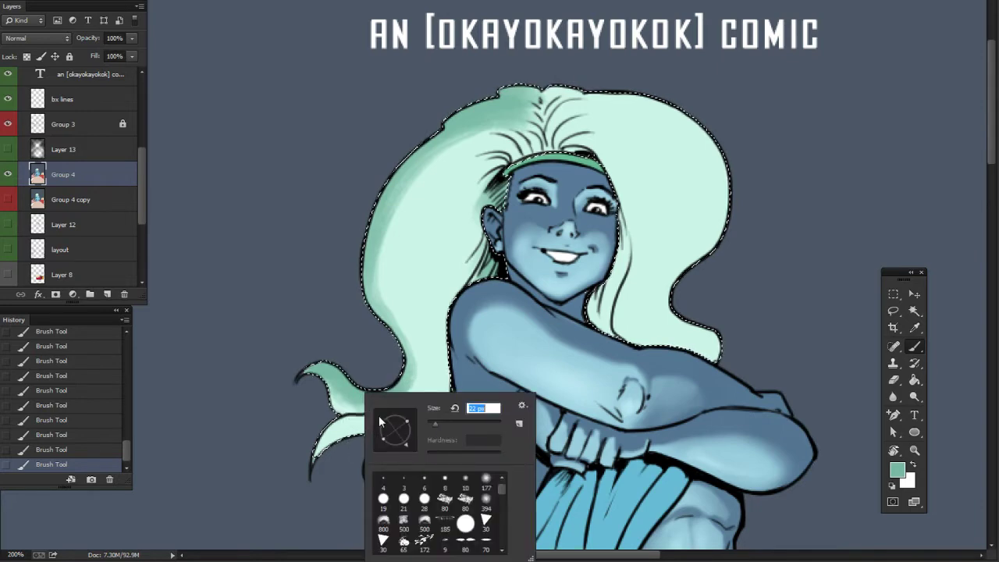
mouse_move(342, 418)
mouse_down()
mouse_move(316, 454)
mouse_move(388, 400)
mouse_move(381, 411)
mouse_move(395, 404)
mouse_move(392, 422)
mouse_move(414, 425)
mouse_move(394, 437)
mouse_move(379, 412)
mouse_move(404, 396)
mouse_move(364, 419)
mouse_move(406, 381)
mouse_up()
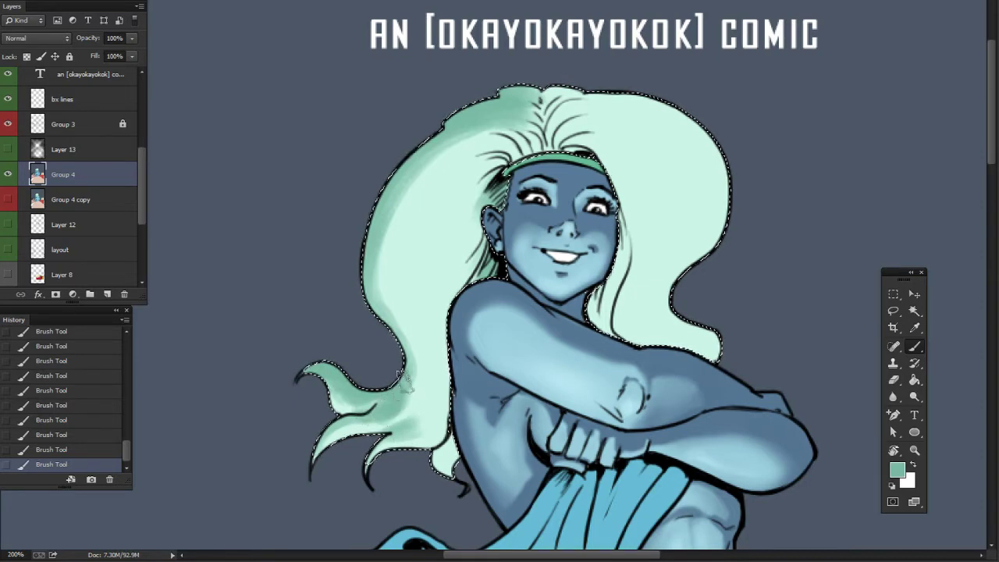
mouse_move(392, 419)
mouse_down()
mouse_move(384, 346)
mouse_move(404, 423)
mouse_up()
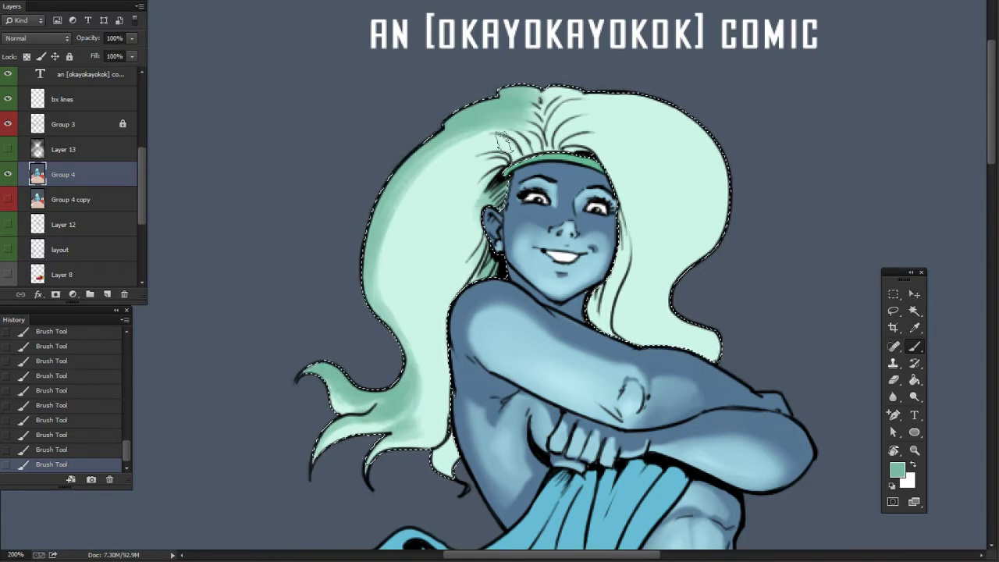
- Shade the hair roots above the headband and the strands beside the face and neck with the darker green
drag(483, 145, 505, 162)
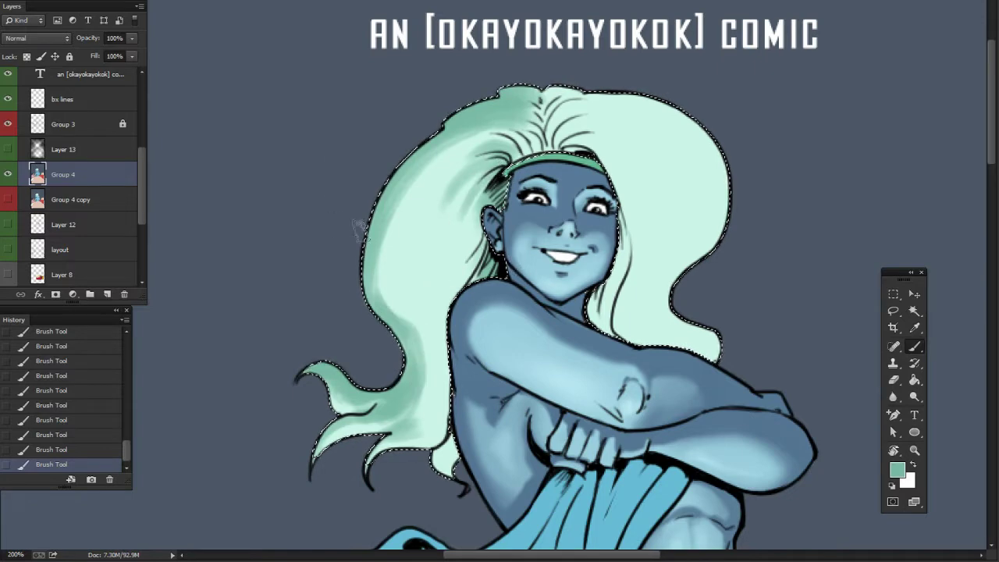
drag(658, 210, 618, 244)
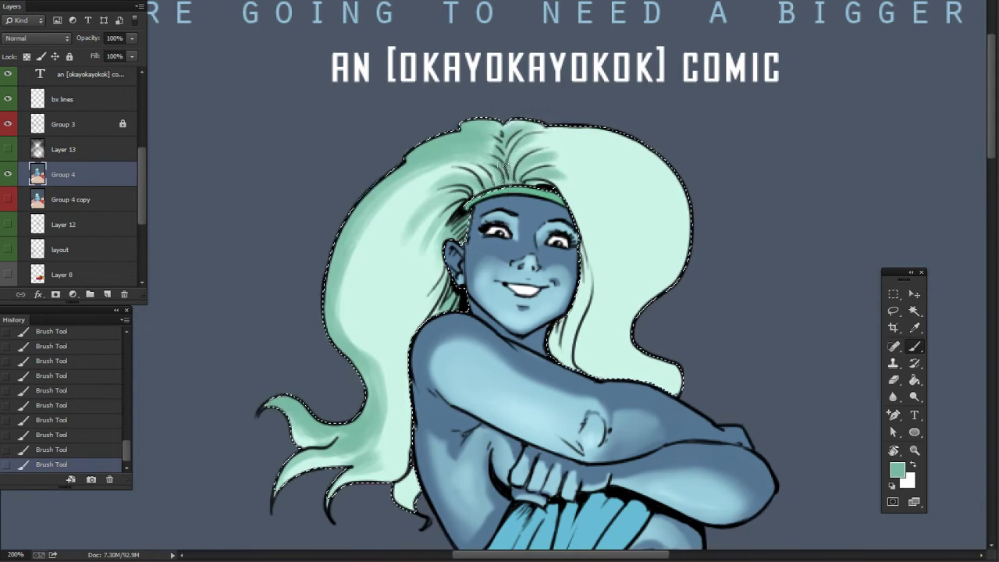
drag(633, 254, 579, 251)
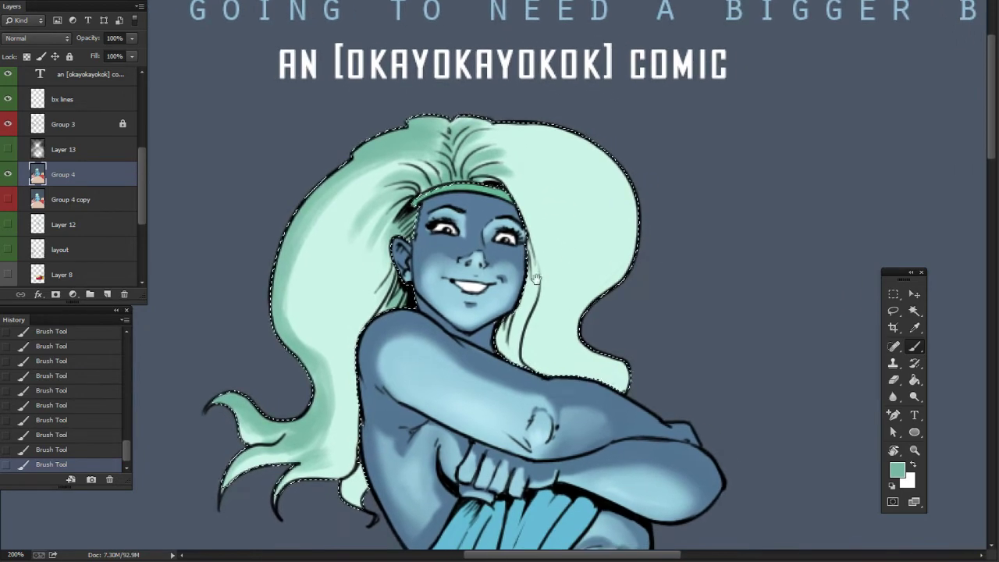
mouse_move(510, 314)
mouse_down()
mouse_move(503, 360)
mouse_move(531, 252)
mouse_move(524, 313)
mouse_up()
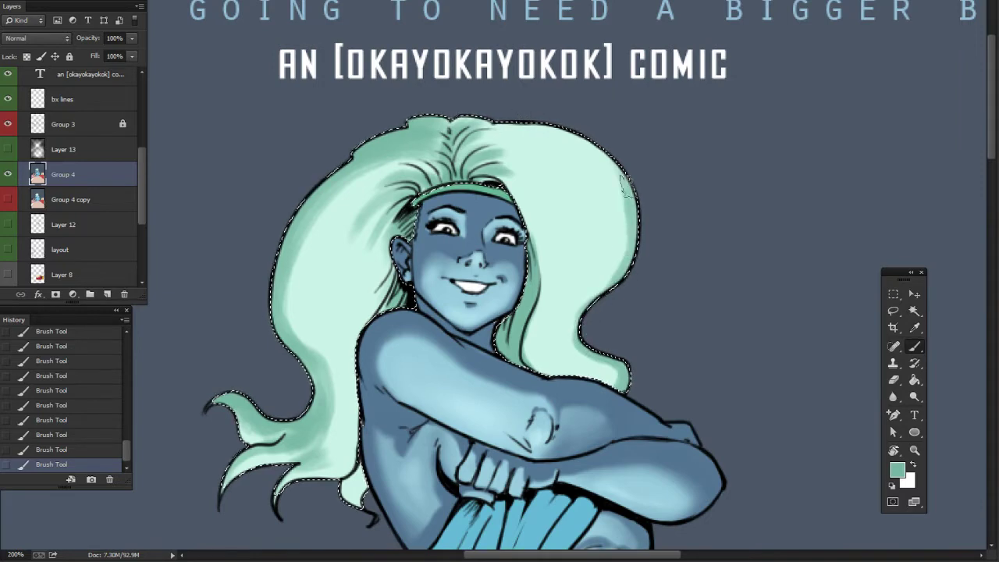
- Enlarge the textured brush to 54 px and shade the top and outer edge of the hair's right side
right_click(634, 220)
click(651, 142)
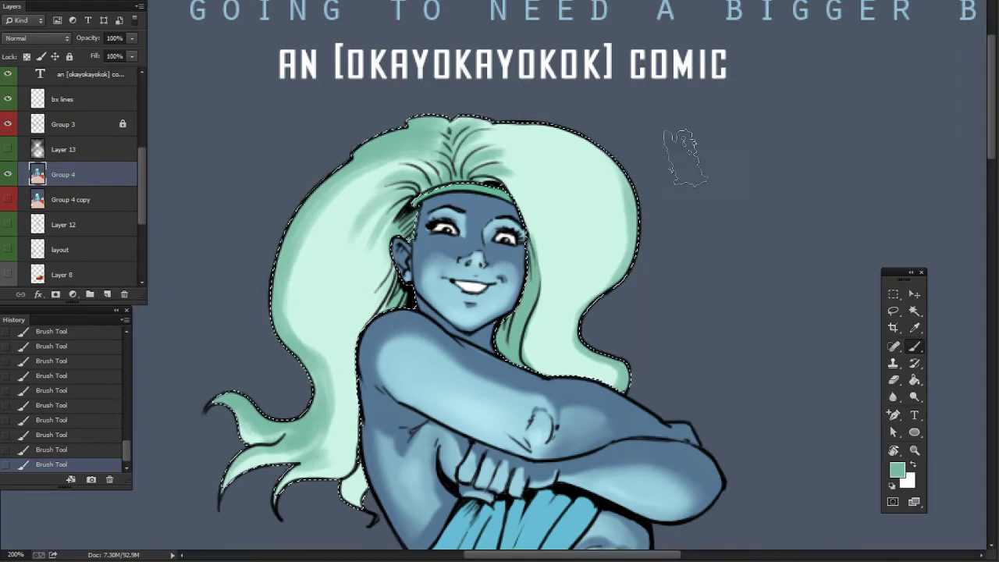
right_click(620, 144)
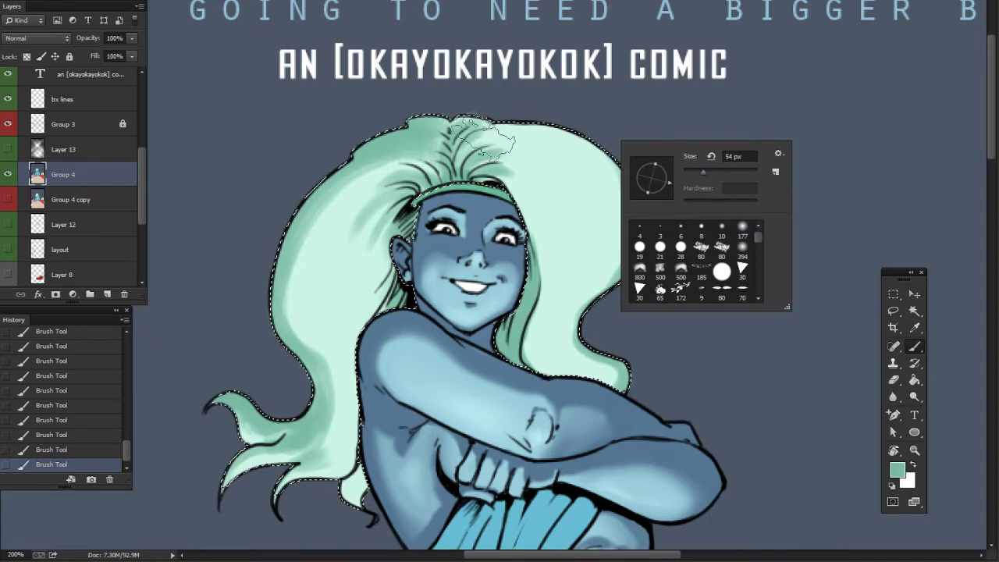
key(Return)
mouse_move(491, 146)
mouse_down()
mouse_move(587, 164)
mouse_move(485, 160)
mouse_move(552, 168)
mouse_move(493, 188)
mouse_move(532, 172)
mouse_move(491, 171)
mouse_move(529, 195)
mouse_move(491, 141)
mouse_move(511, 191)
mouse_move(514, 154)
mouse_move(488, 211)
mouse_up()
- Set the textured brush to 34 px and paint green strand shadows through the left hair mass and the lower right lock
right_click(427, 184)
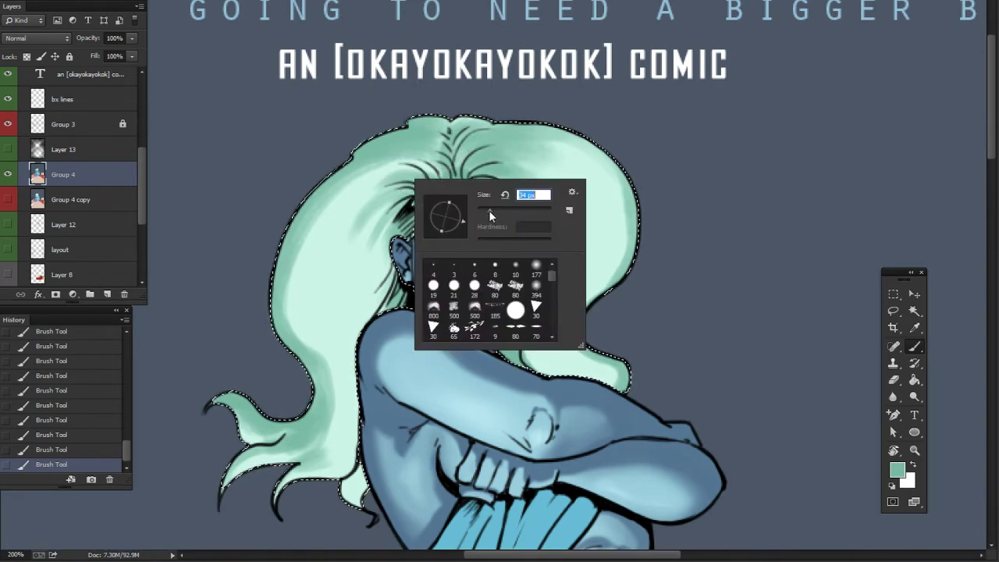
click(310, 240)
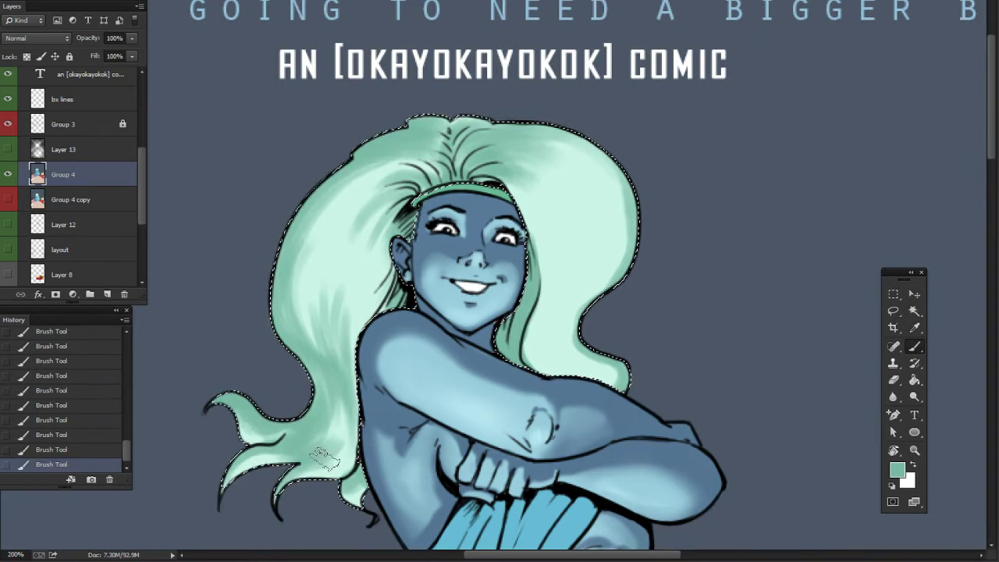
drag(383, 419, 371, 405)
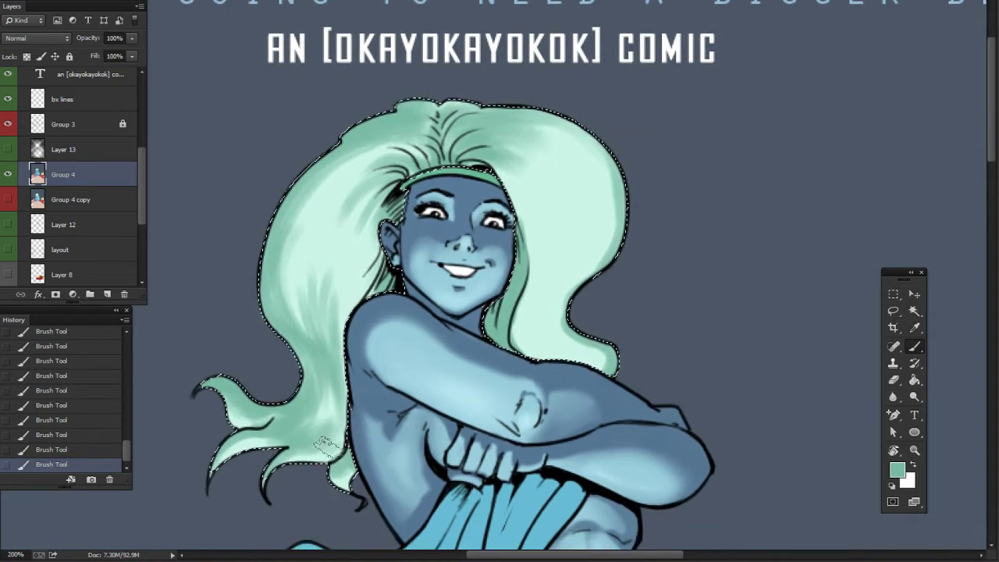
drag(465, 443, 430, 441)
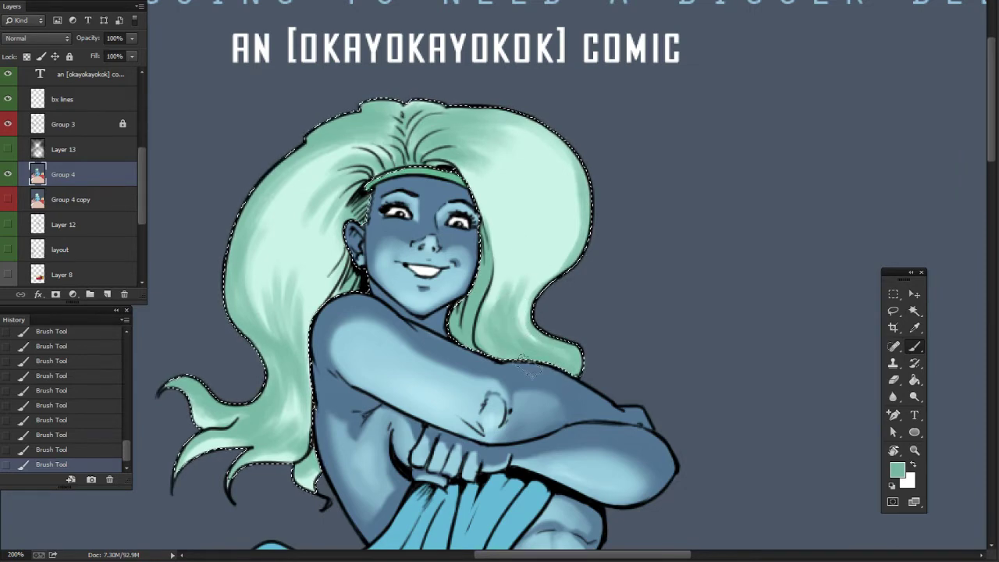
- Reduce the textured brush size and paint fine darker green strands through the left hair mass and around the parting
mouse_move(569, 213)
mouse_down()
mouse_move(538, 268)
mouse_move(549, 265)
mouse_up()
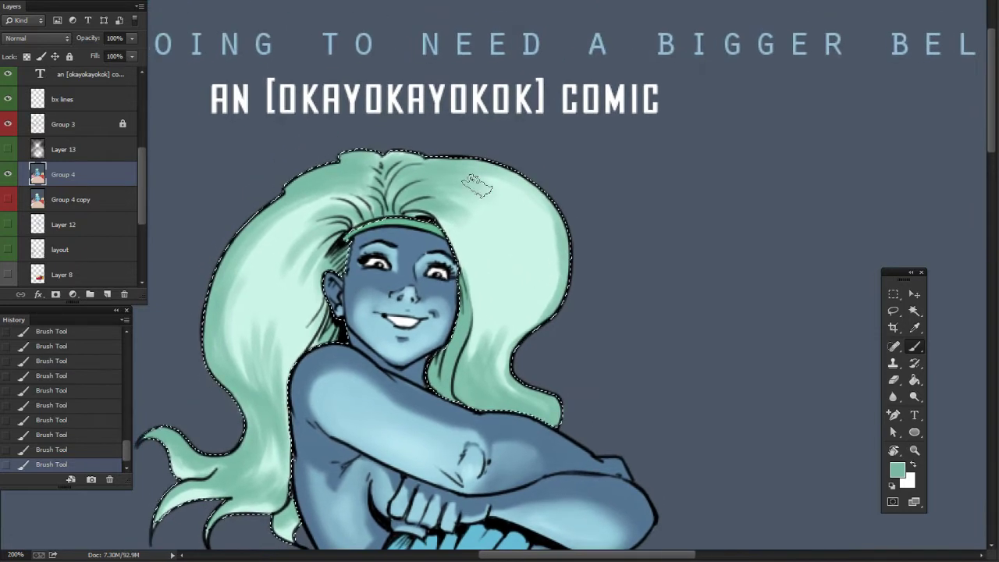
right_click(554, 285)
right_click(600, 270)
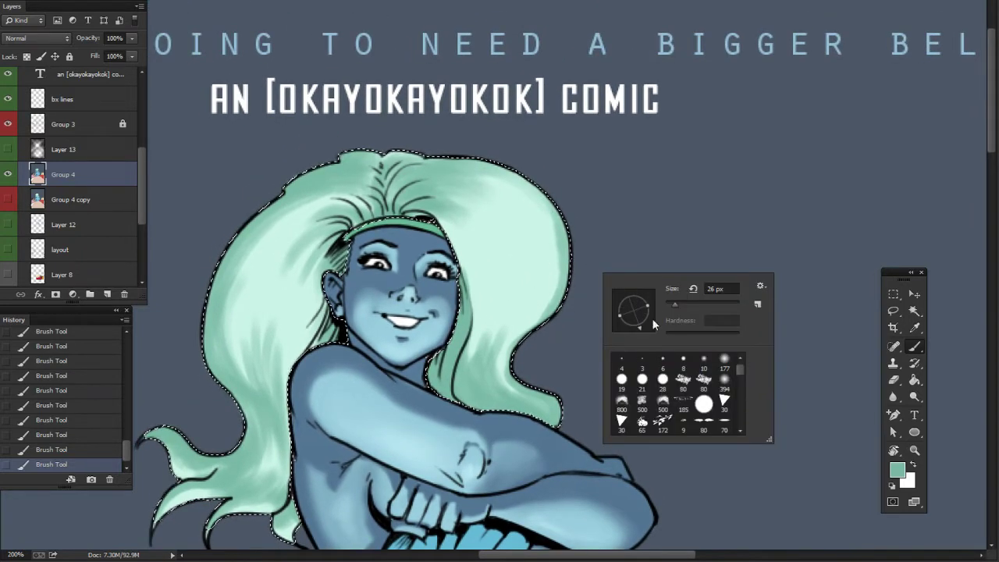
click(669, 303)
click(668, 301)
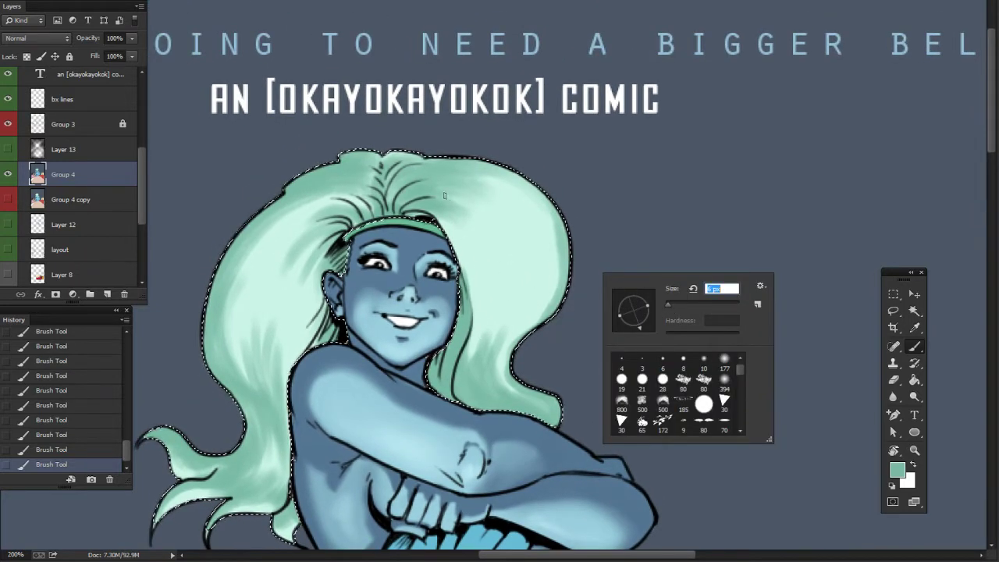
key(Return)
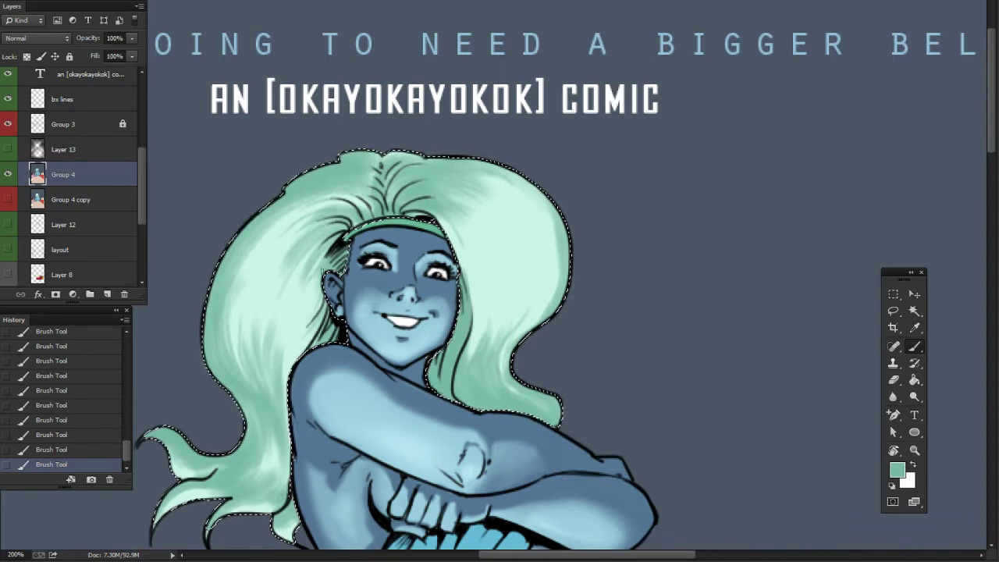
key(ctrl+d)
- Readjust the small brush and paint thin green strands along the crown and down into the curling hair tips
drag(544, 288, 646, 299)
right_click(481, 192)
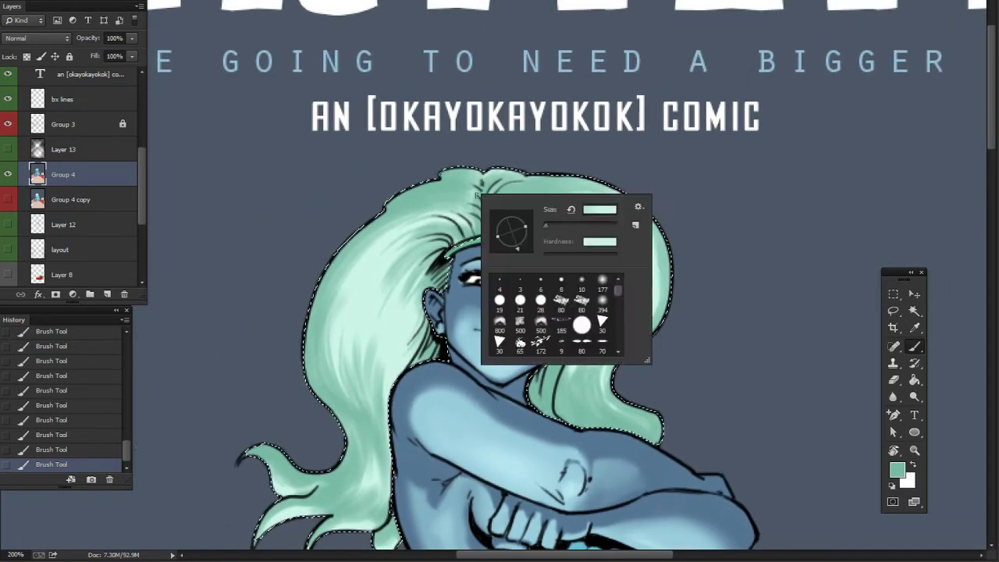
click(546, 222)
click(478, 190)
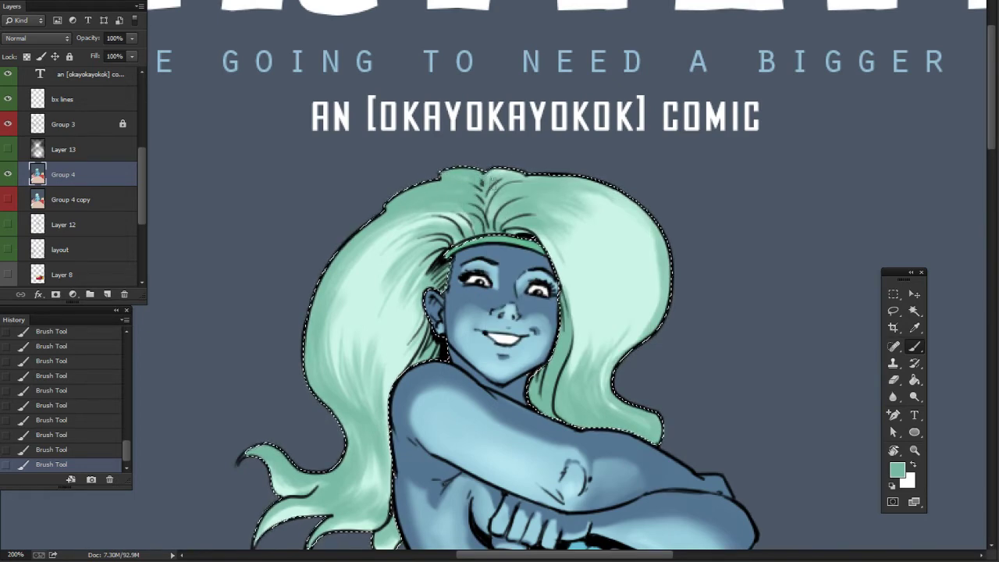
drag(492, 180, 488, 222)
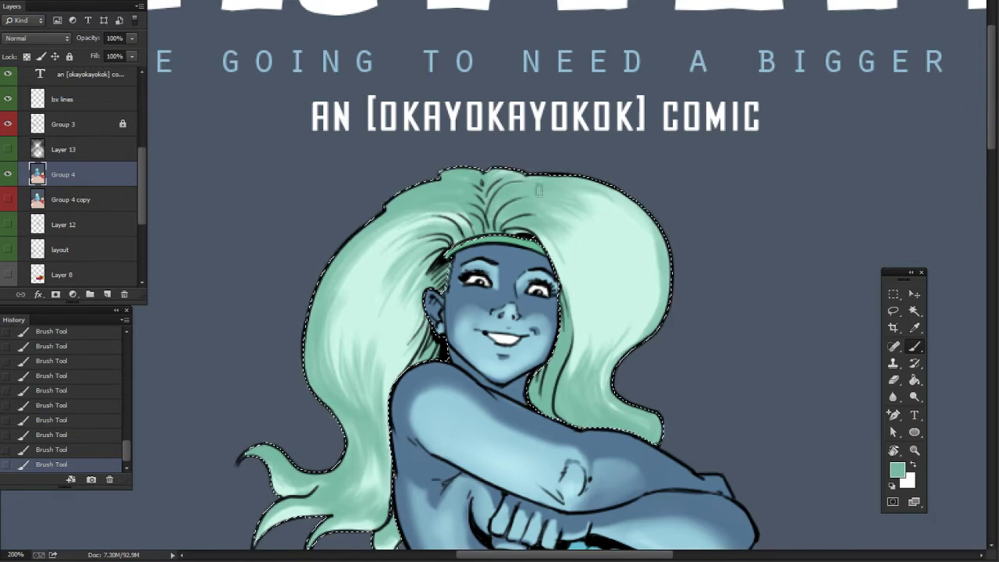
drag(636, 256, 625, 245)
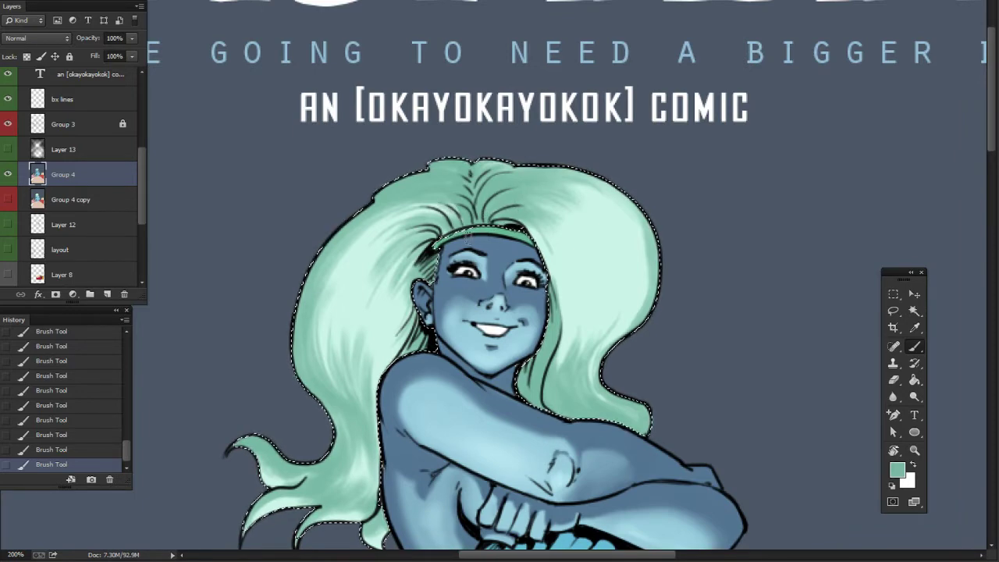
right_click(511, 282)
drag(425, 437, 458, 378)
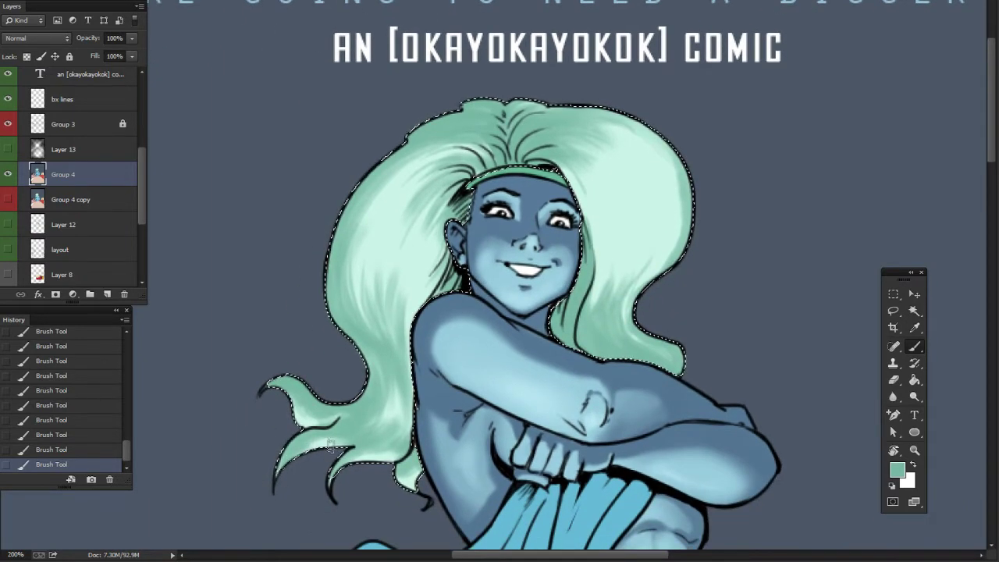
drag(538, 367, 515, 405)
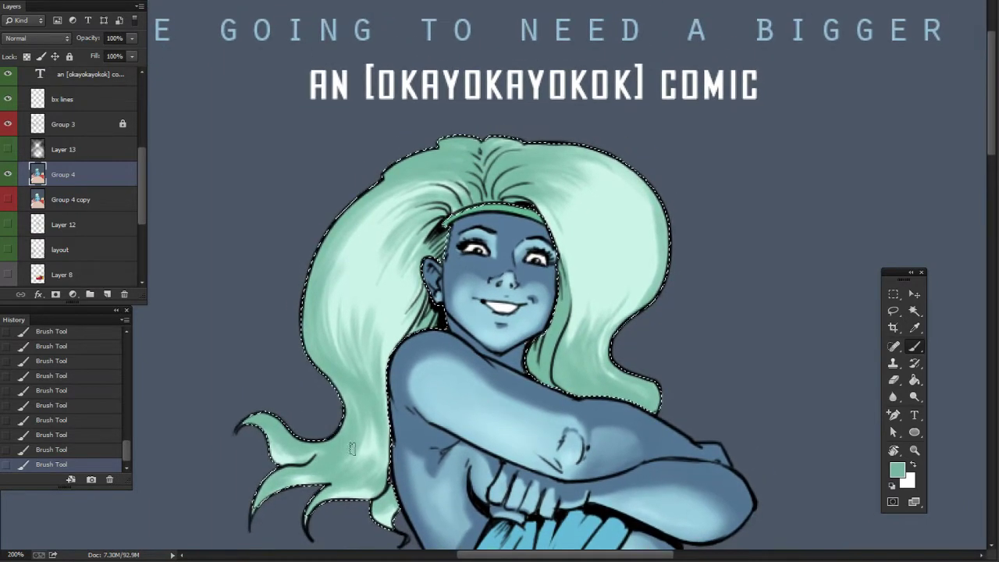
- Sample the pale hair green and lighten the foreground color to the near-white mint f3fffb
alt+click(384, 304)
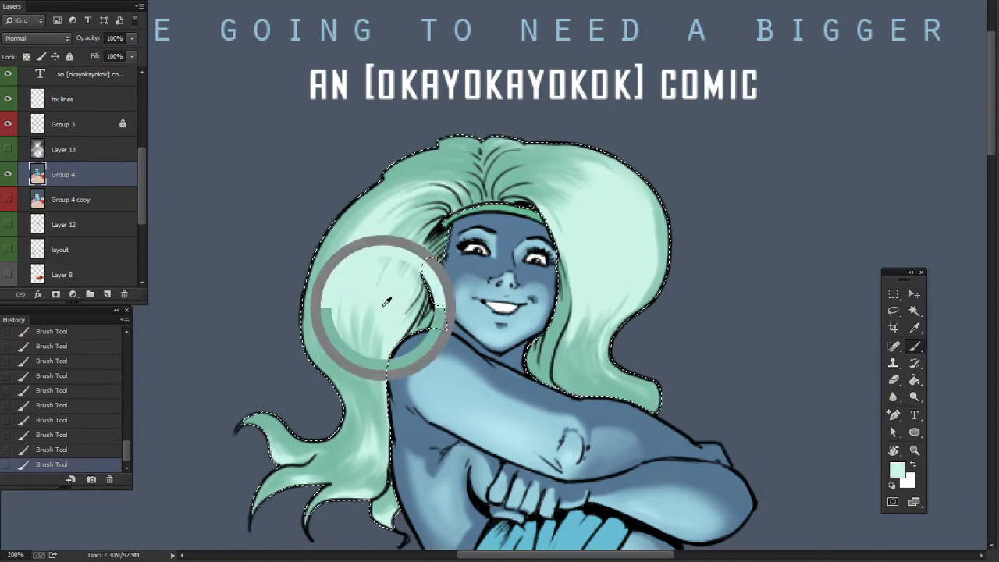
right_click(556, 351)
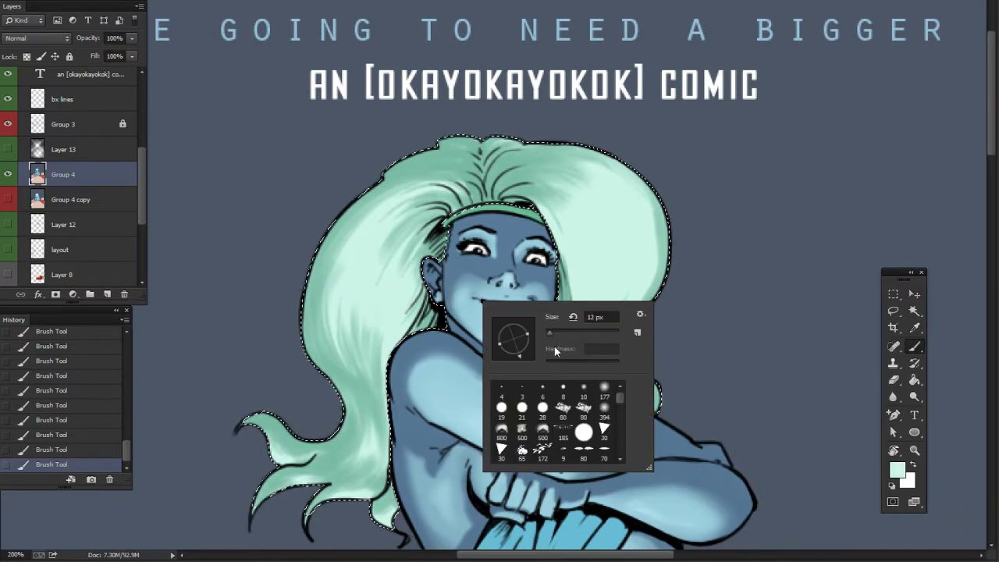
click(764, 423)
click(897, 469)
click(567, 380)
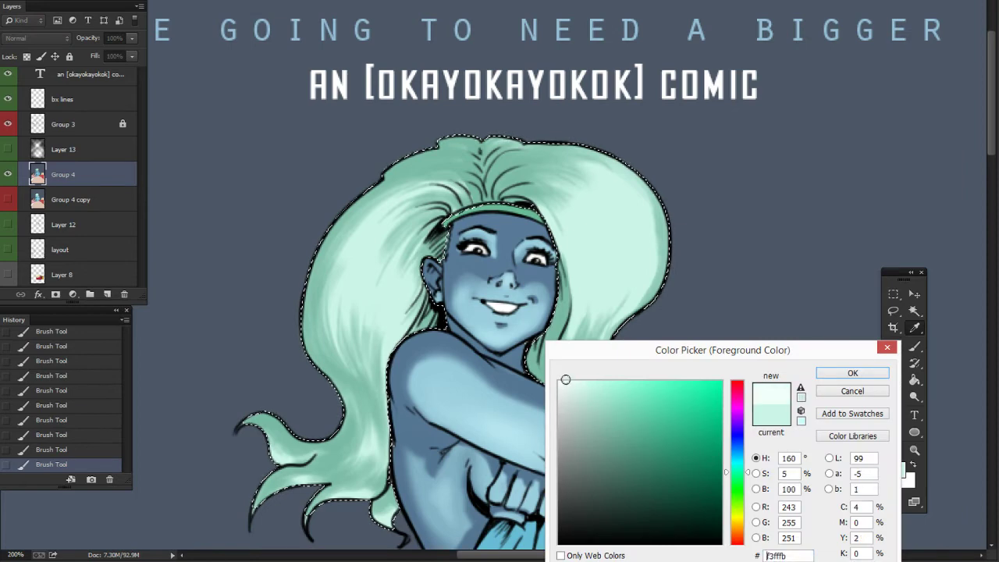
click(832, 376)
- Reduce the textured brush size and paint near-white mint highlight strands in the left hair mass
right_click(498, 286)
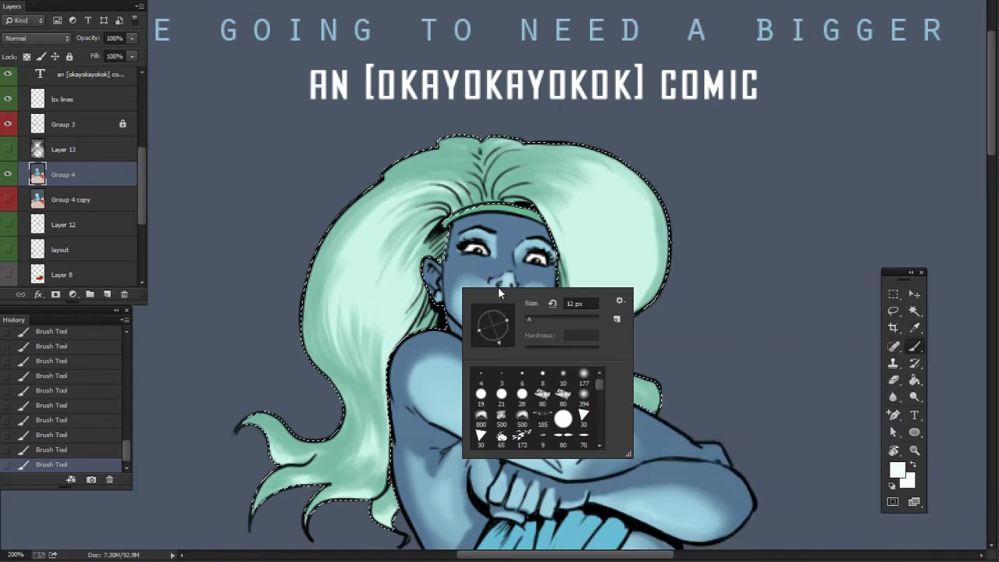
click(528, 320)
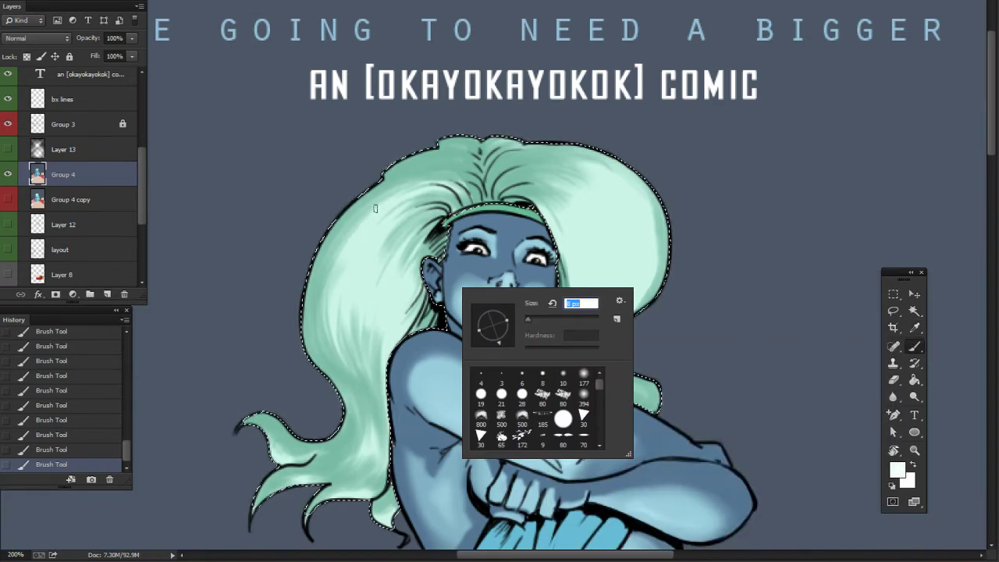
key(Return)
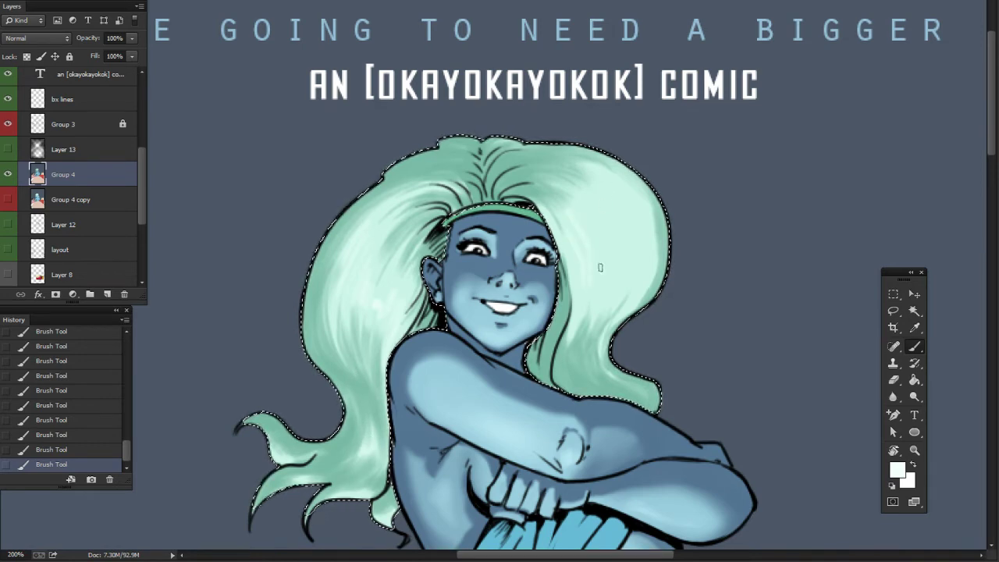
- Adjust the textured brush size and paint near-white mint highlights across the hair mass on the right side of the face
right_click(601, 204)
key(Escape)
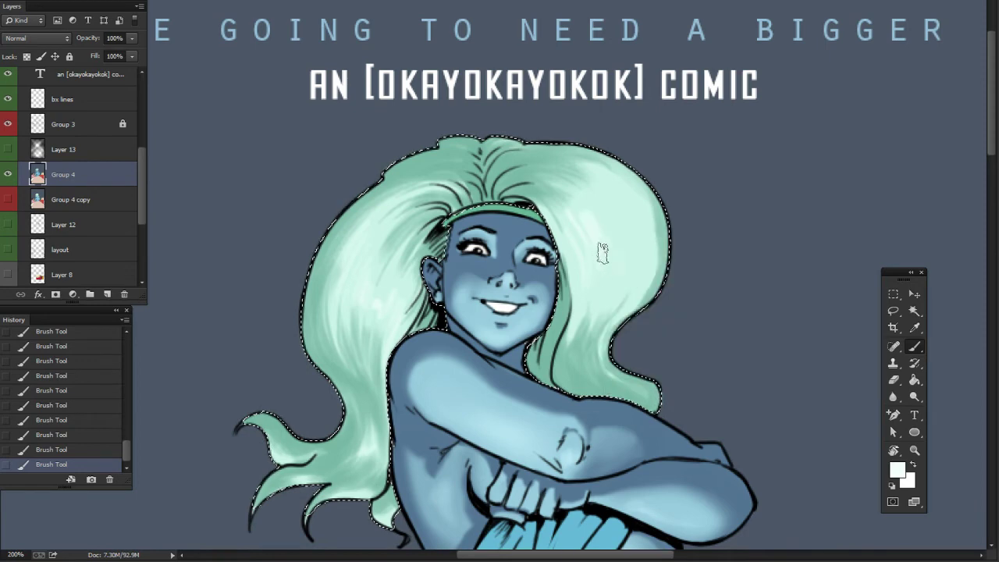
right_click(654, 192)
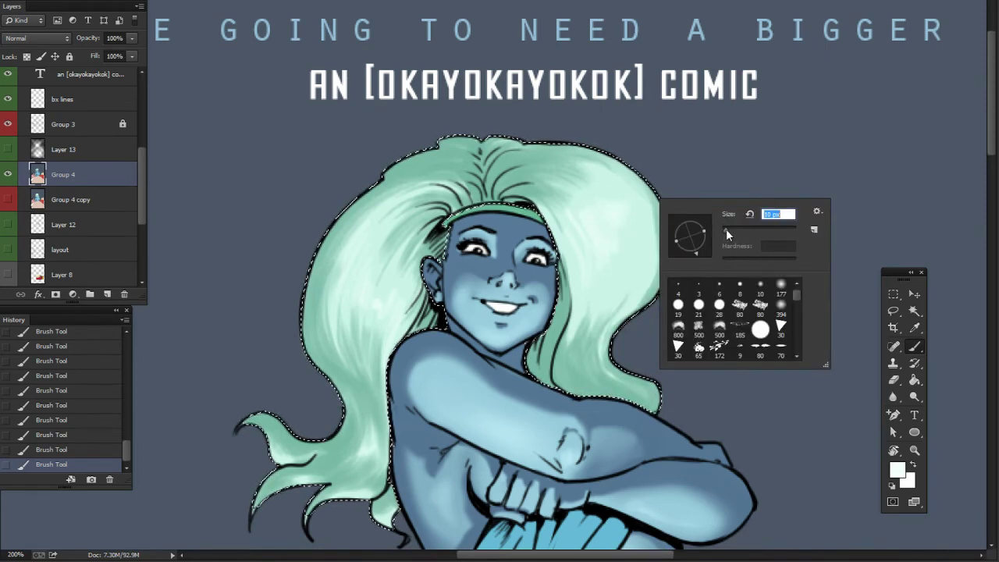
click(726, 228)
click(570, 235)
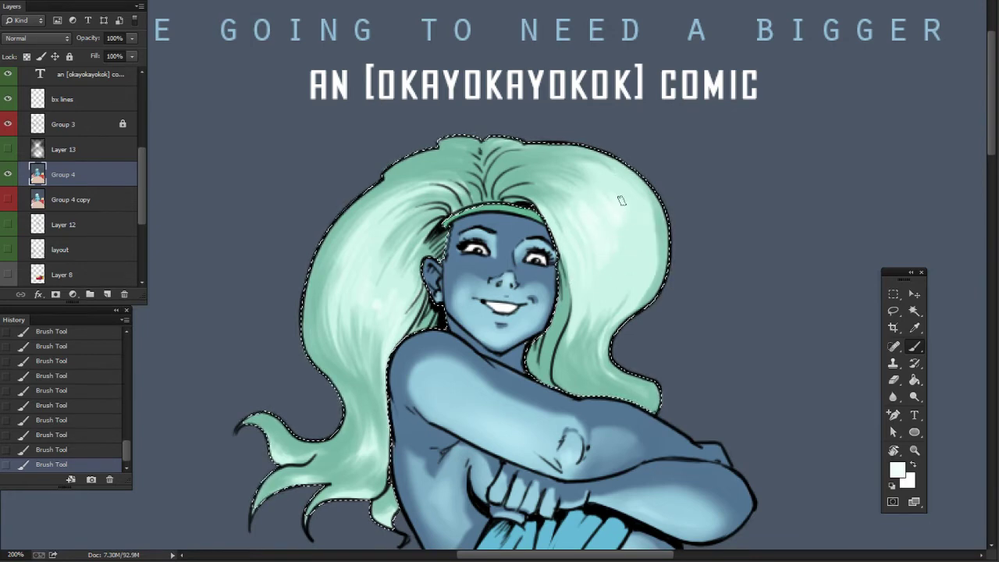
- Sample the green hair shadow and change the foreground color to the darker teal 559590
drag(705, 325, 720, 237)
drag(701, 365, 683, 390)
alt+click(575, 315)
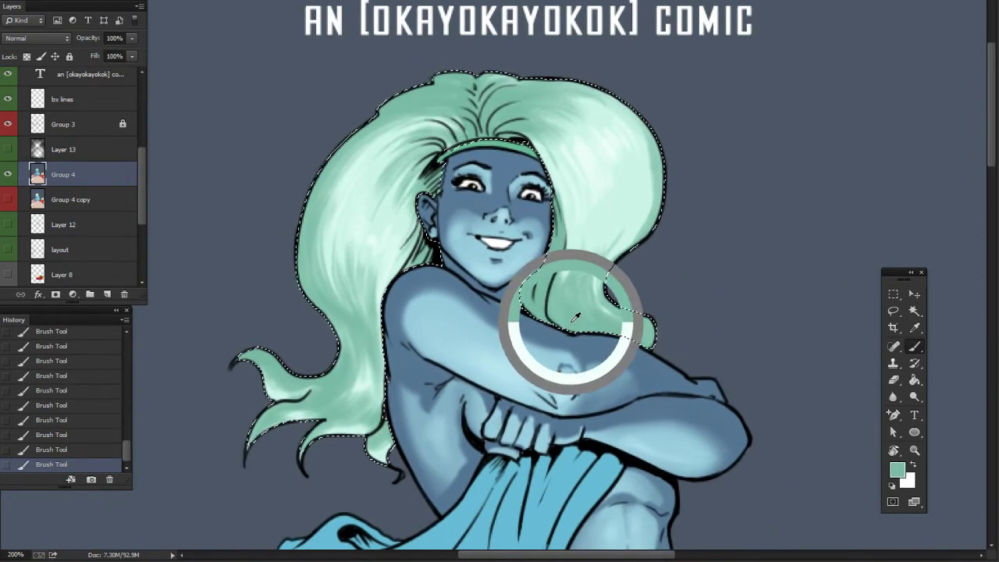
click(897, 469)
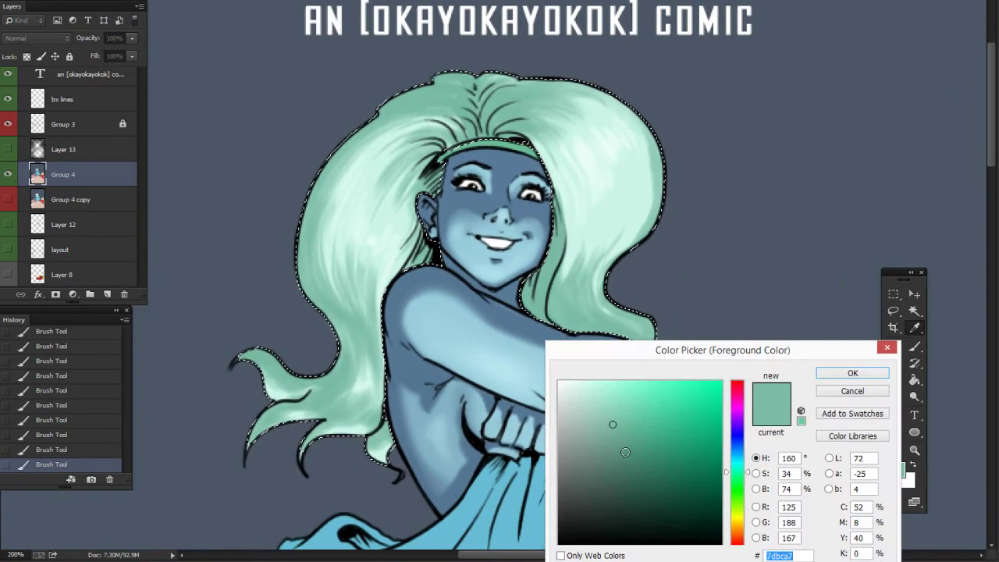
click(624, 453)
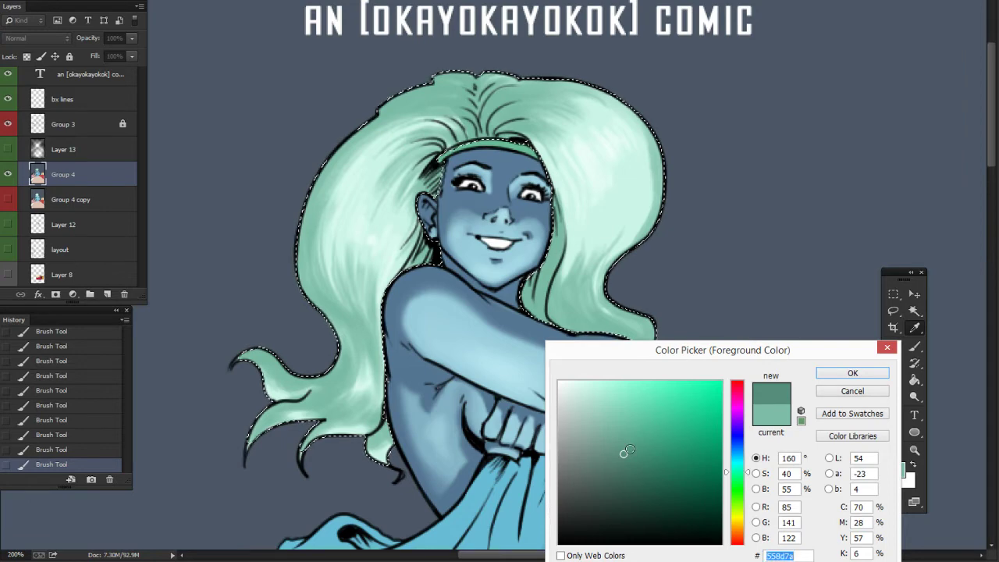
click(628, 448)
drag(746, 471, 746, 464)
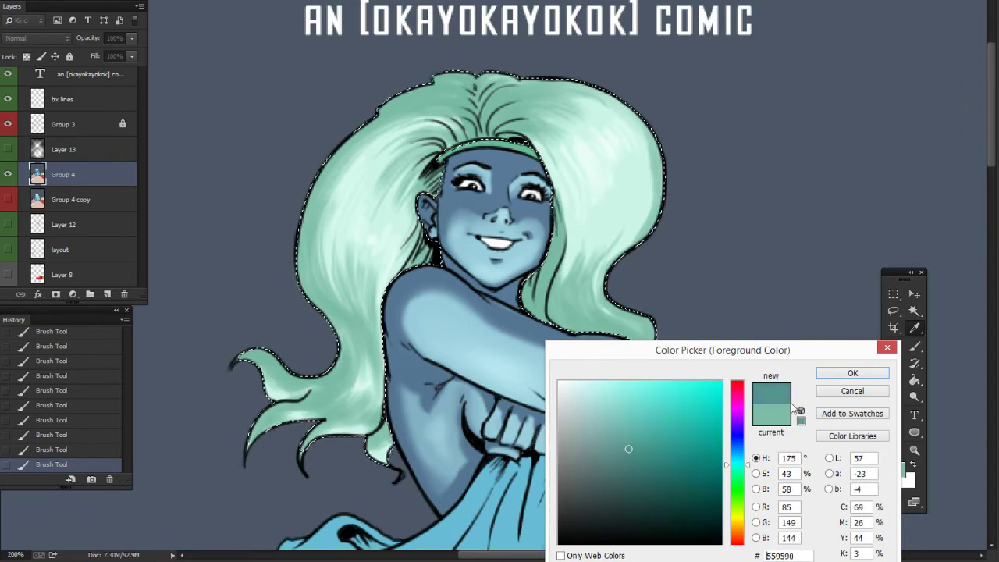
key(Return)
- Enlarge the textured brush and deepen the shadows at the hair's crown and the roots around the face with teal
right_click(489, 267)
drag(504, 289, 513, 289)
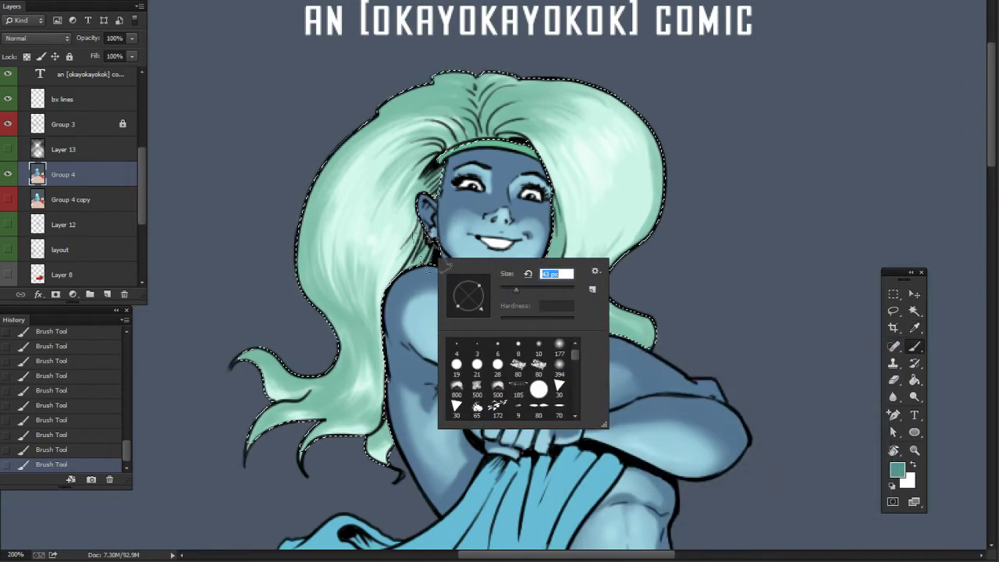
key(Return)
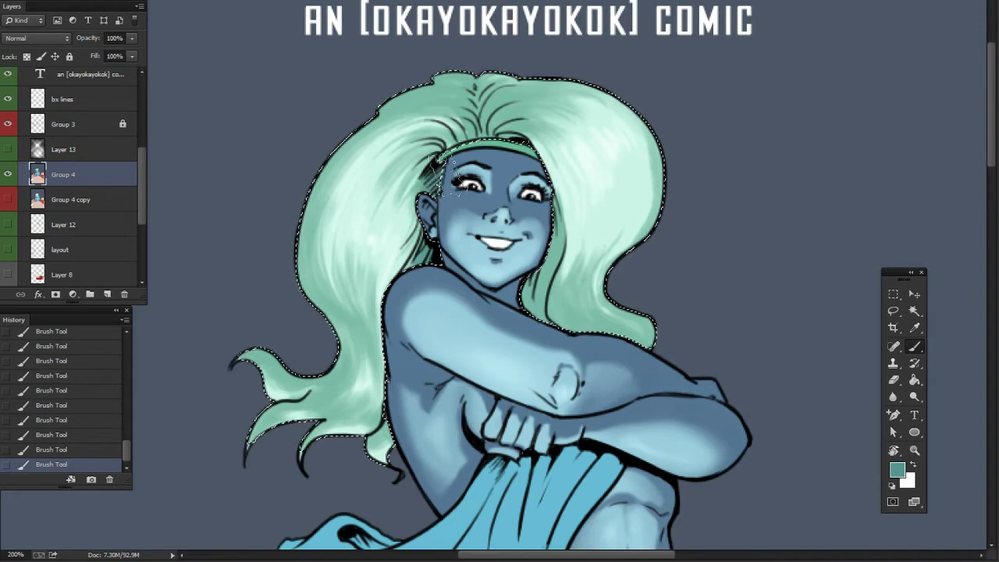
right_click(487, 175)
key(Return)
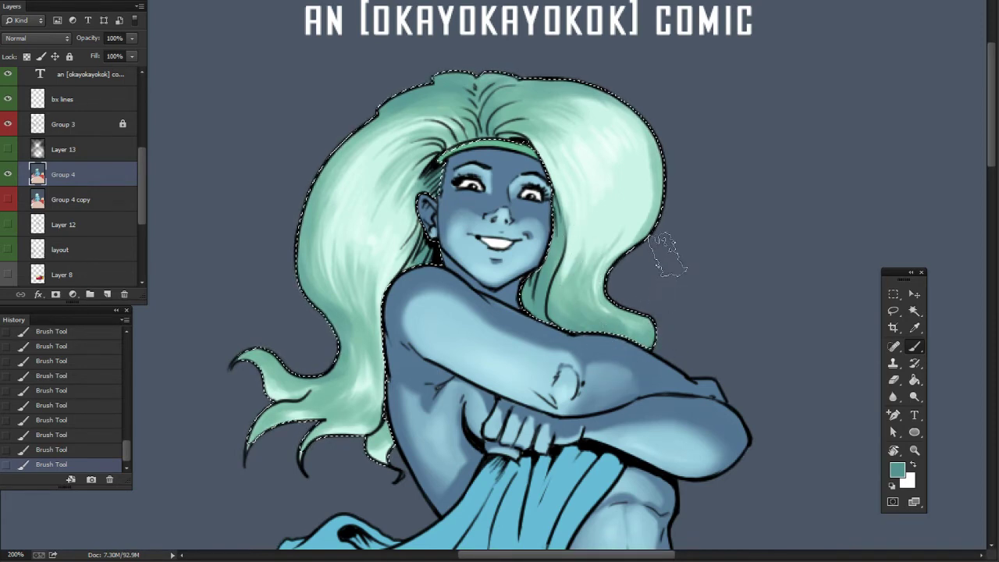
- Shade the lower left hair mass and its curling tips with the darker teal
mouse_move(677, 273)
mouse_down()
mouse_move(713, 256)
mouse_move(732, 225)
mouse_up()
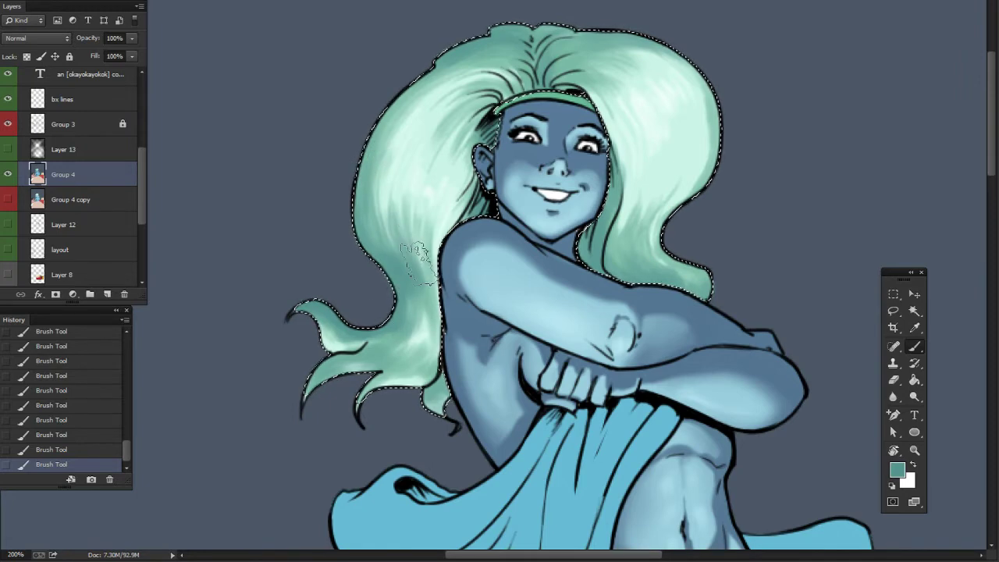
drag(647, 424, 593, 285)
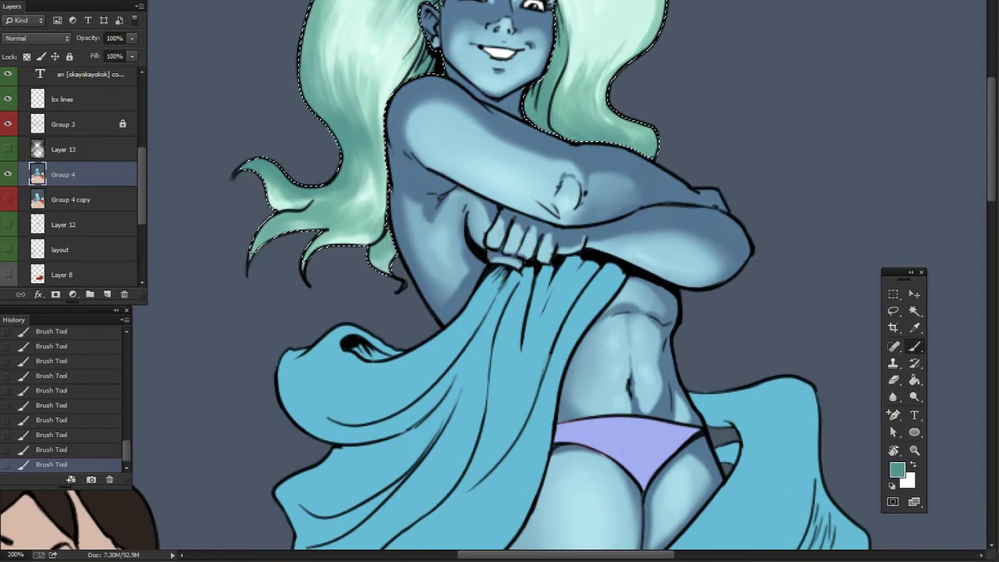
- Set the textured brush to 13 px and add teal shading to the hair lock beside the goddess's back
key(ctrl+d)
drag(596, 222, 605, 238)
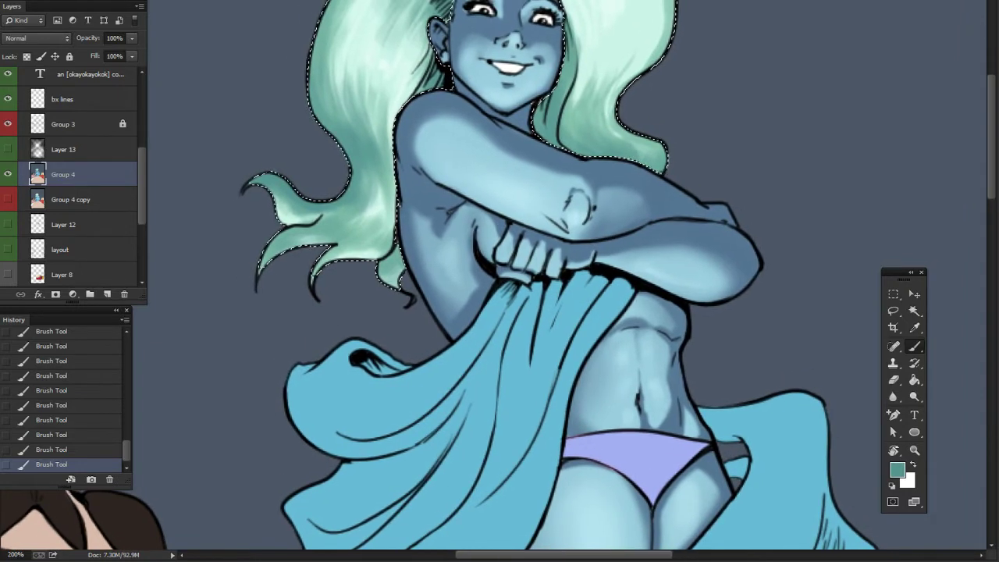
drag(637, 142, 625, 164)
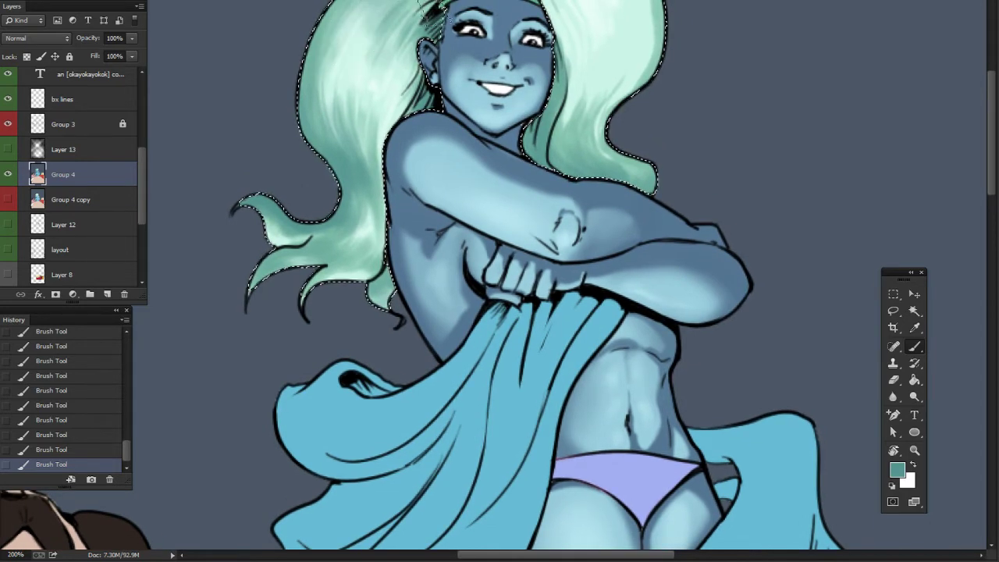
drag(587, 248, 568, 238)
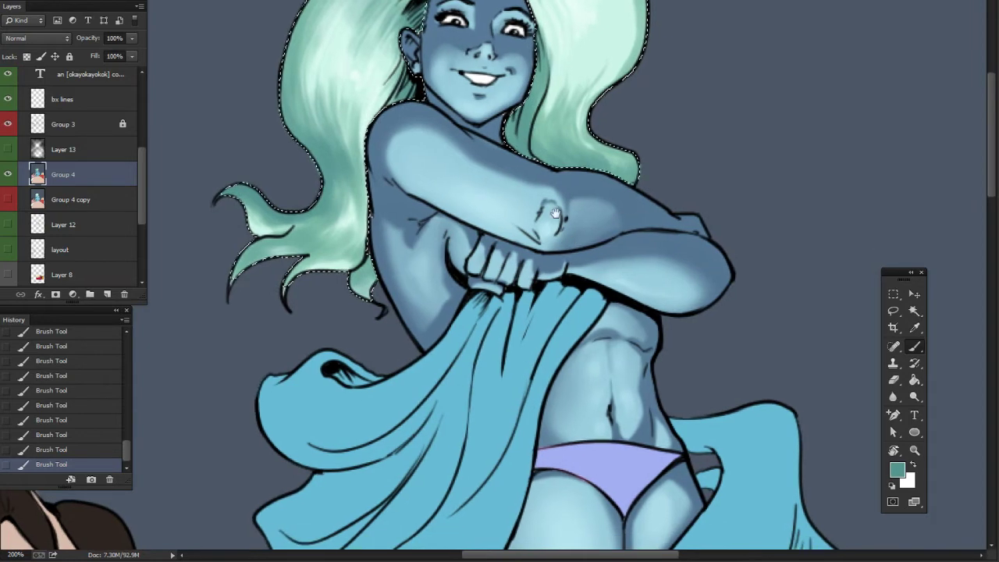
right_click(391, 247)
click(458, 279)
click(369, 266)
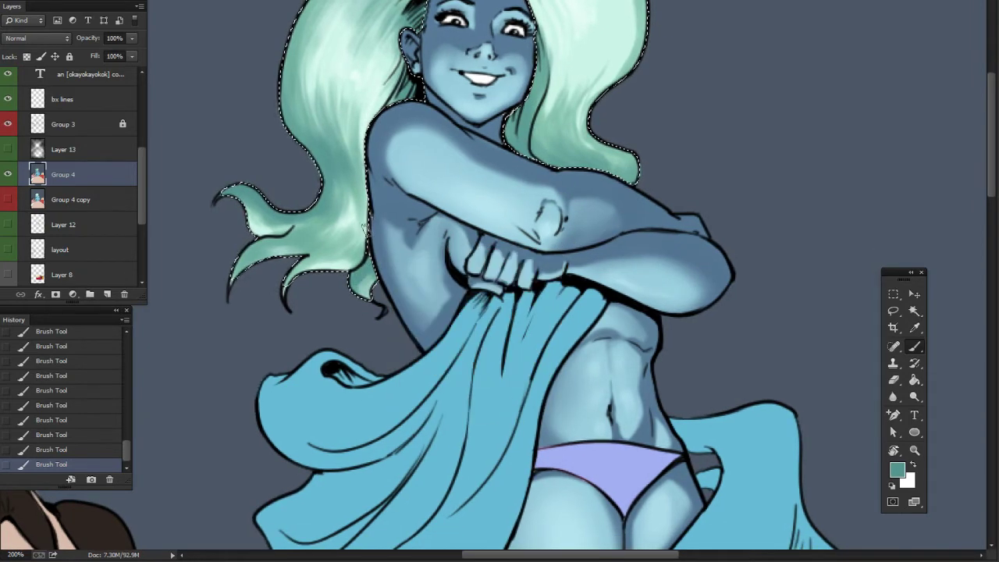
drag(365, 228, 376, 279)
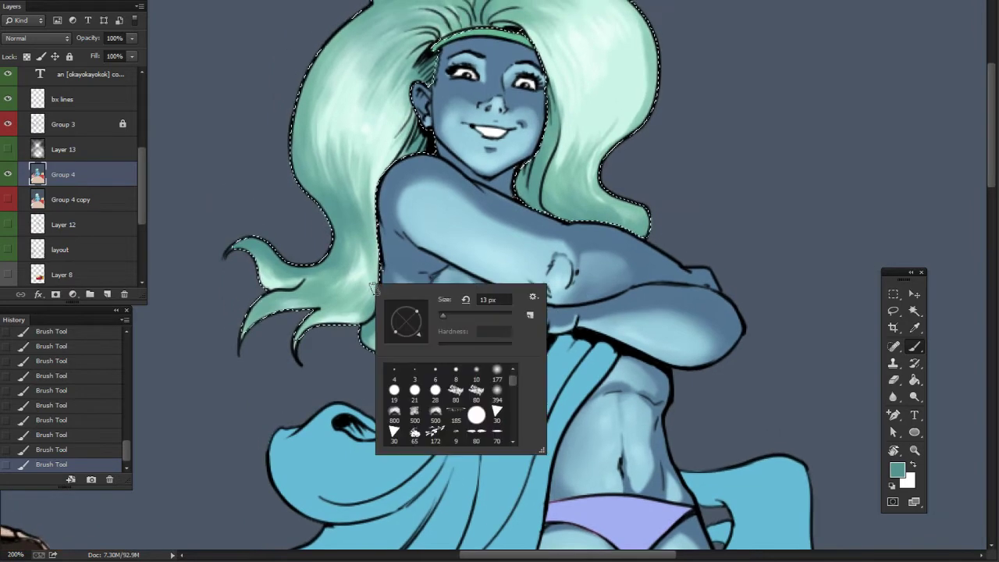
- Reduce the textured brush further and paint fine teal strands in the curling tips and through the upper hair
right_click(376, 286)
key(Return)
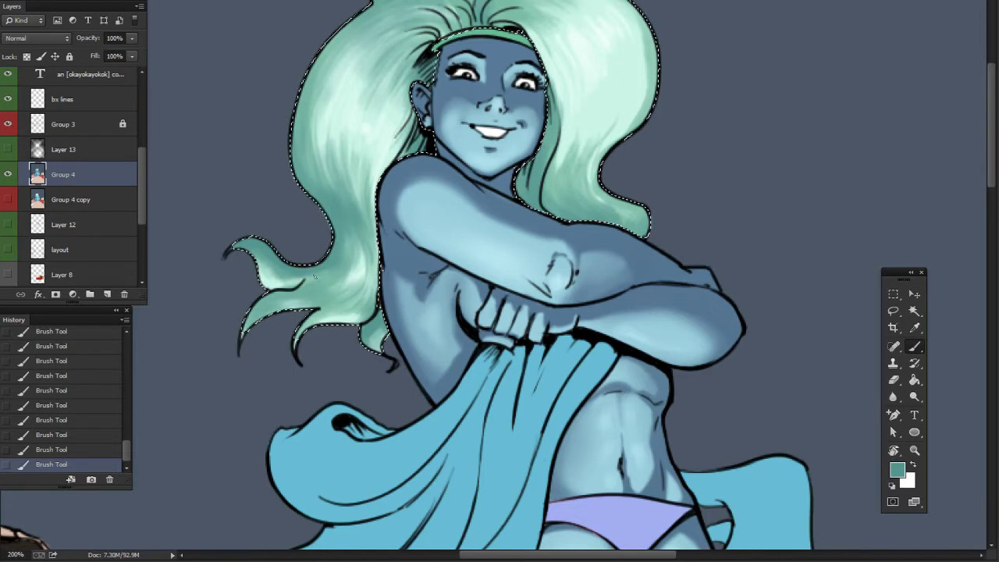
scroll(384, 70, up, 3)
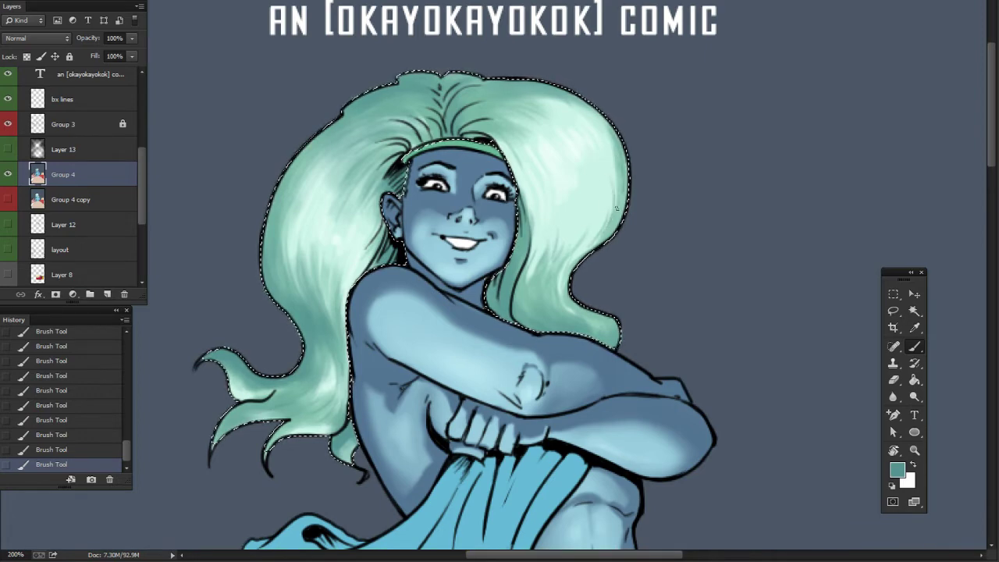
- Deselect the hair and examine its shading both at whole-cover view and close up
key(ctrl+d)
drag(657, 220, 662, 211)
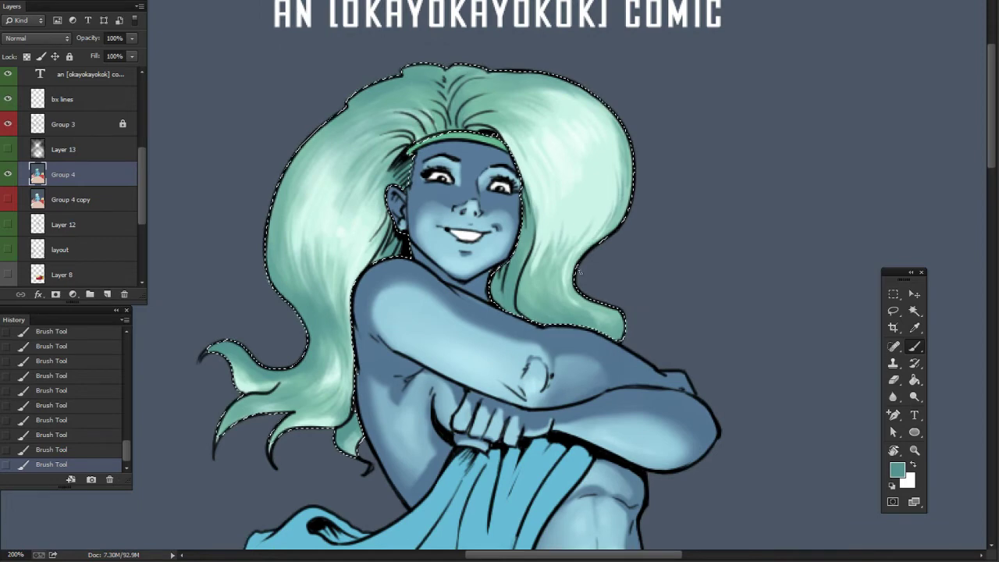
drag(653, 261, 635, 182)
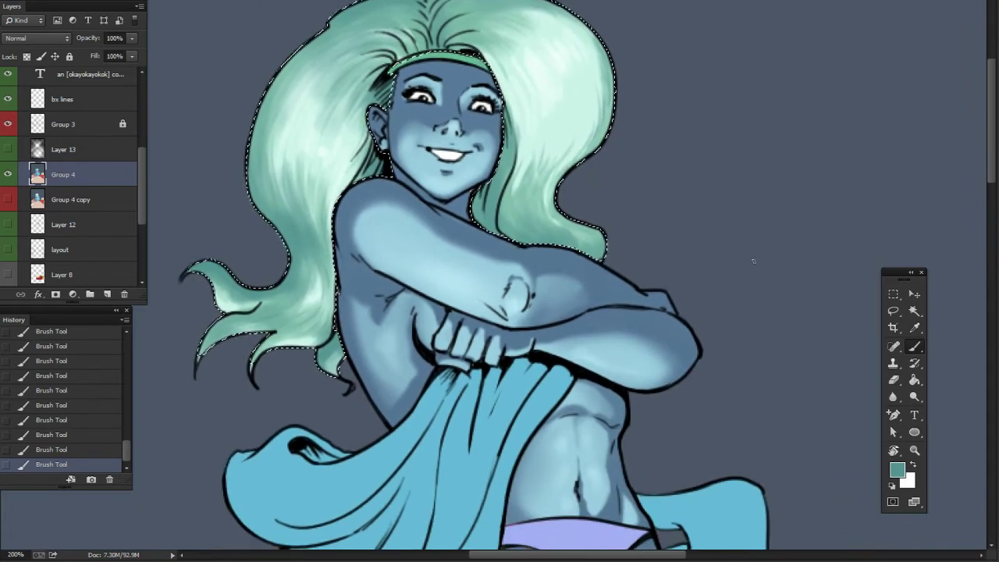
click(892, 312)
click(845, 332)
key(ctrl+minus)
key(ctrl+minus)
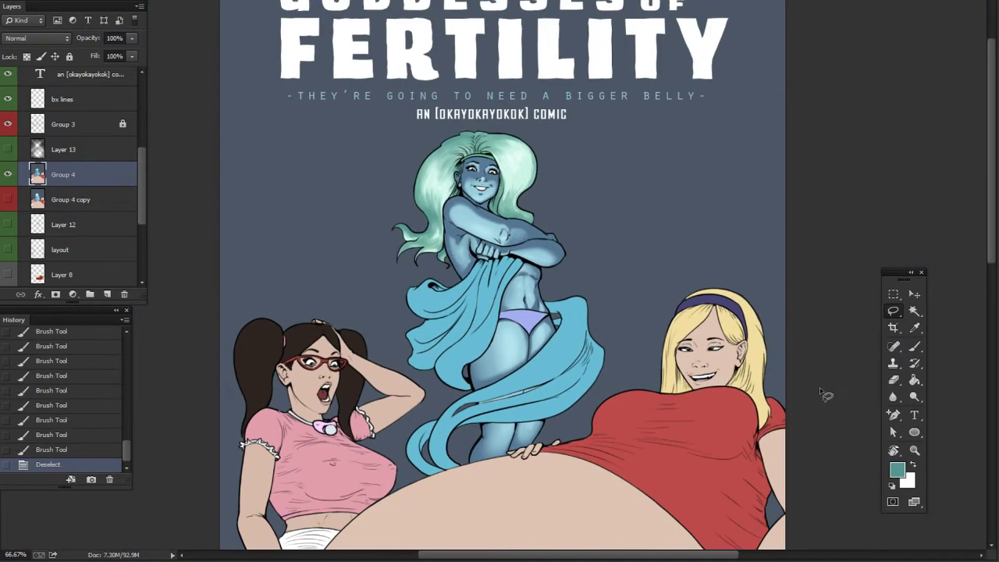
key(ctrl+plus)
key(ctrl+plus)
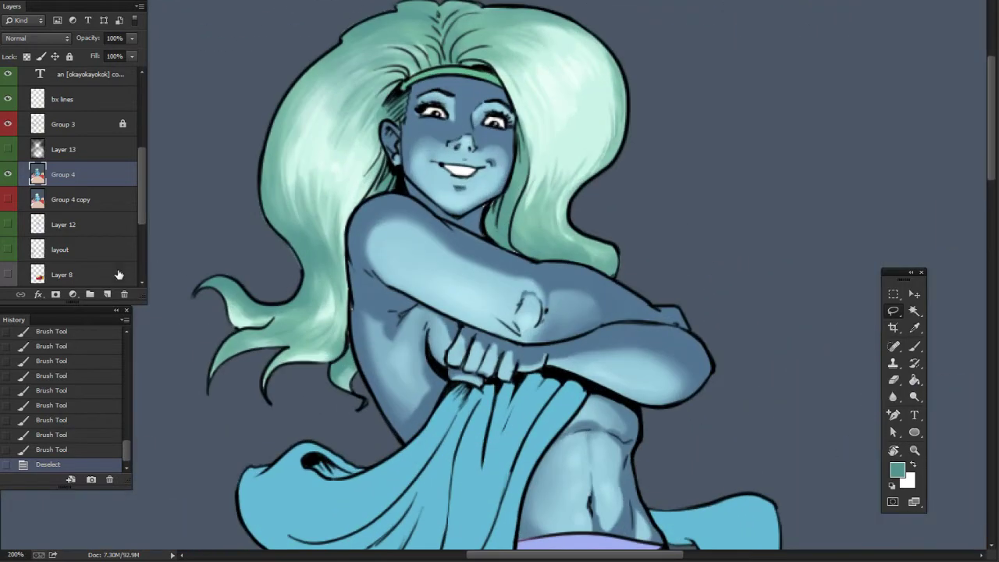
- Restore the hair selection and choose a darker teal as the foreground color
click(94, 449)
click(914, 328)
click(897, 469)
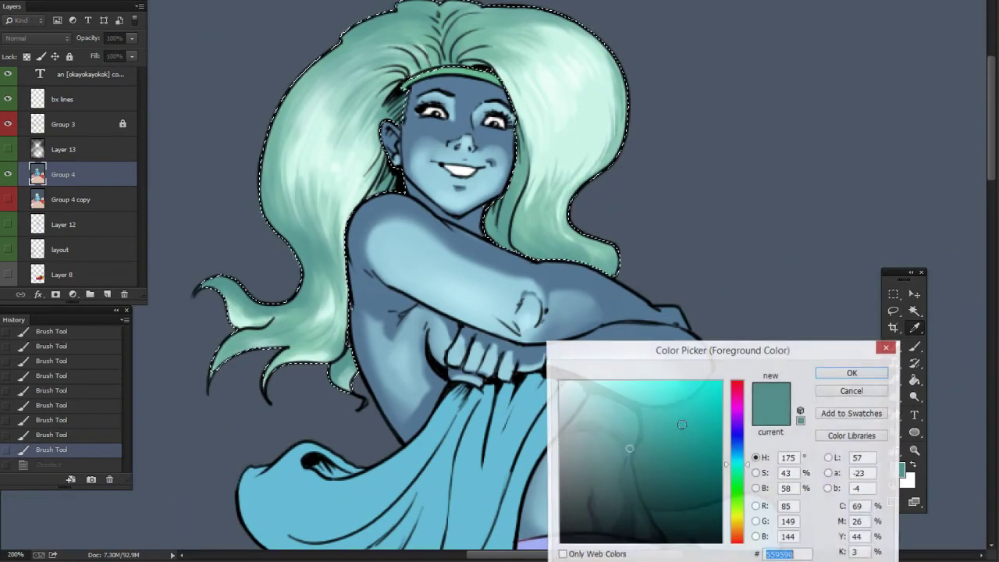
click(640, 468)
click(852, 374)
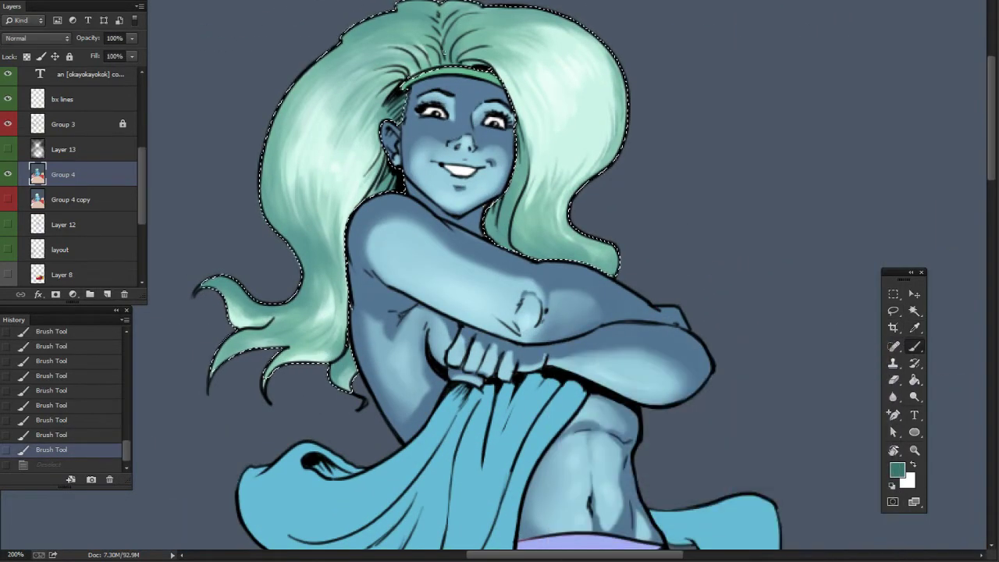
- Paint darker teal strands at the hair's parting and roots, slightly enlarging the 5 px textured brush, and deselect the hair
drag(439, 13, 440, 33)
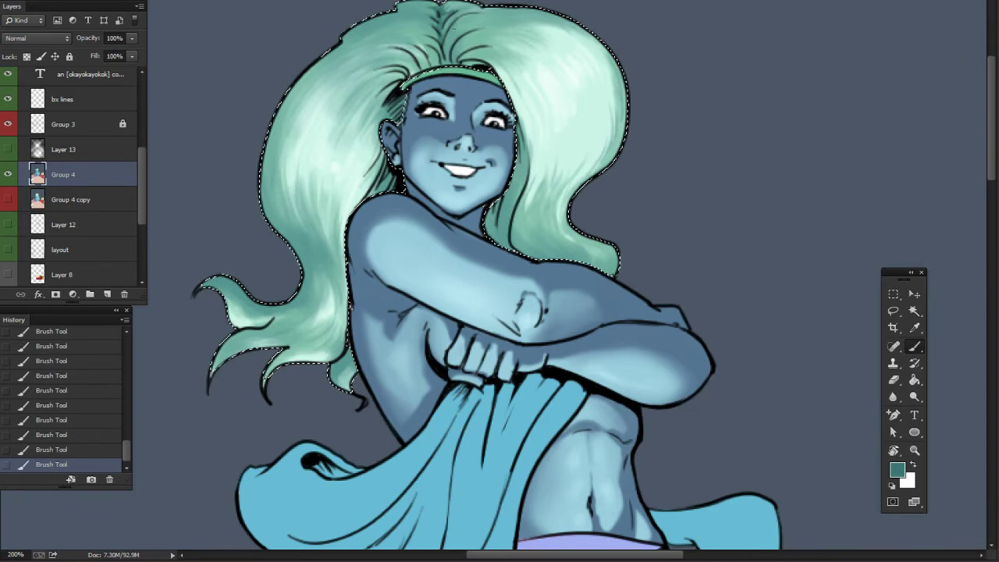
right_click(467, 36)
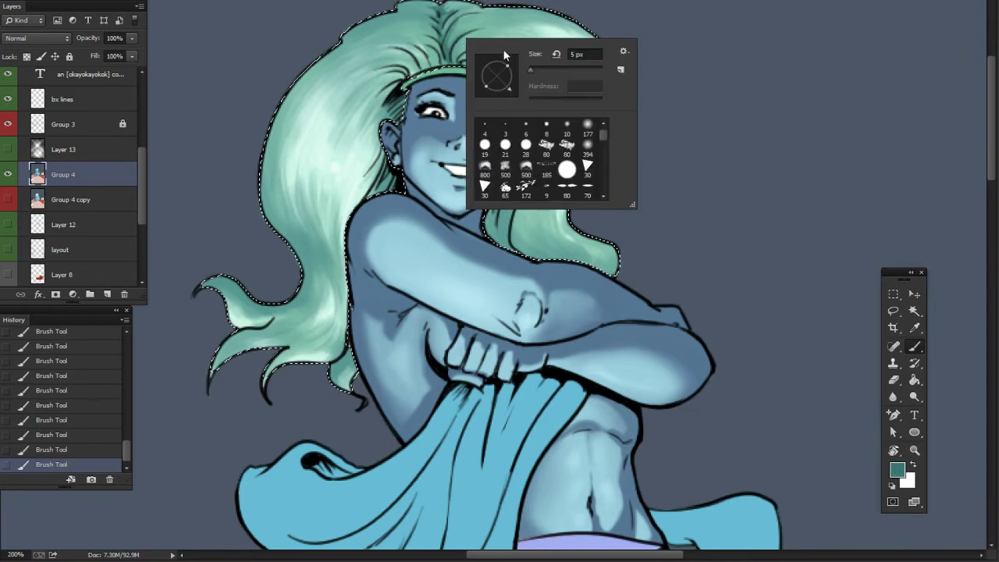
drag(531, 69, 535, 69)
click(462, 37)
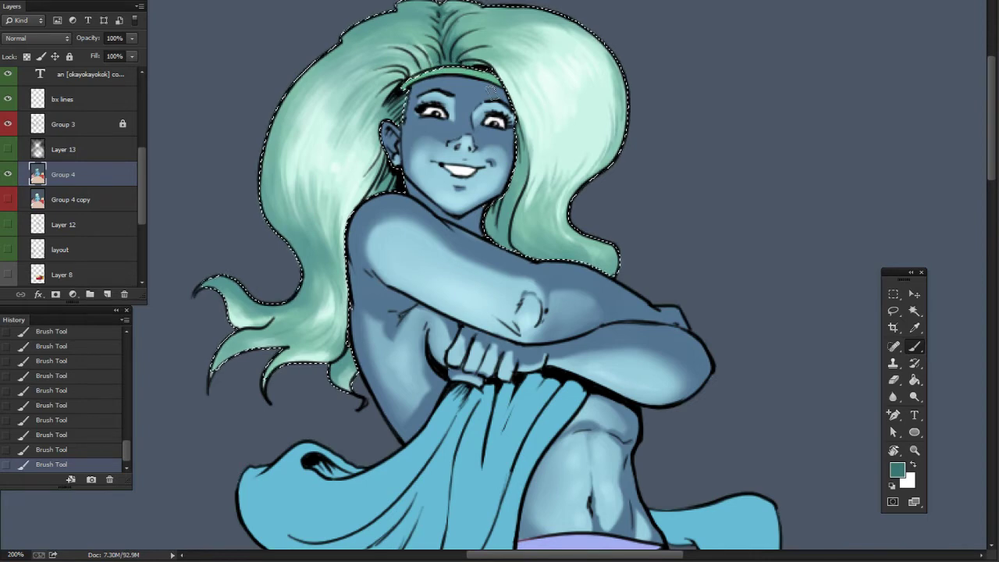
drag(494, 111, 532, 122)
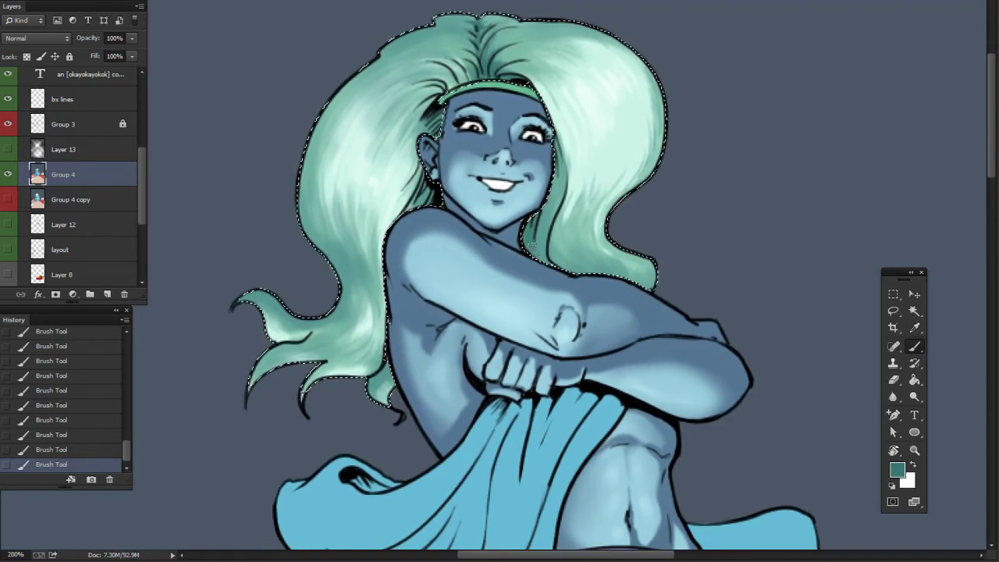
drag(596, 180, 549, 159)
key(ctrl+d)
key(m)
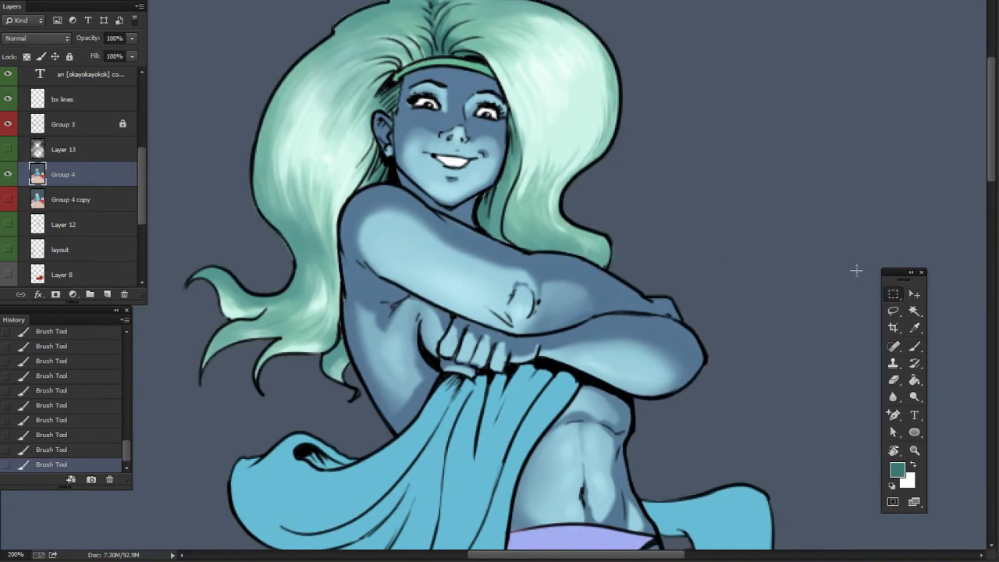
key(ctrl+minus)
- Sample the blue skin shadow at the neck and touch up the skin beside the hair with a small brush
click(914, 345)
key(ctrl+plus)
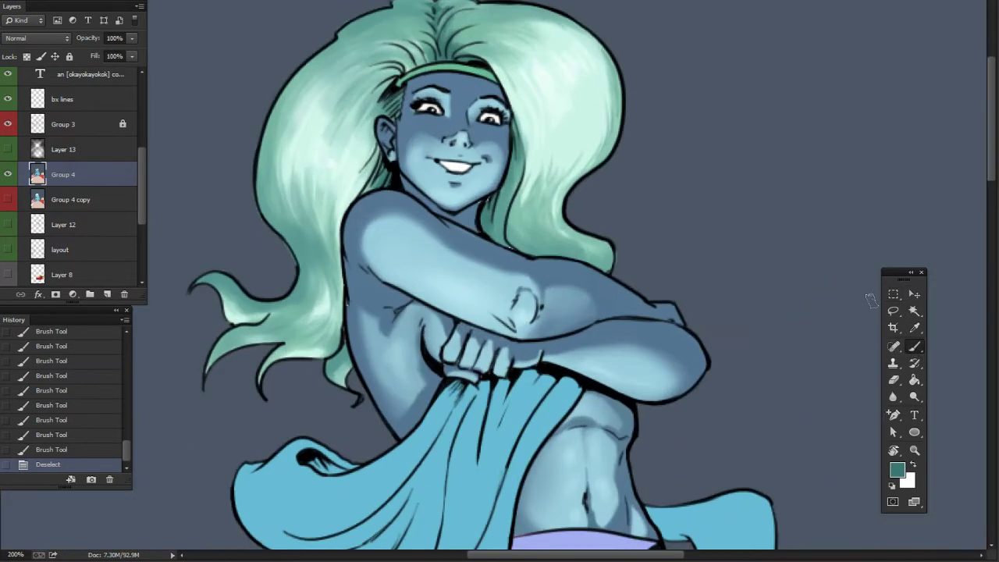
alt+click(477, 205)
right_click(522, 228)
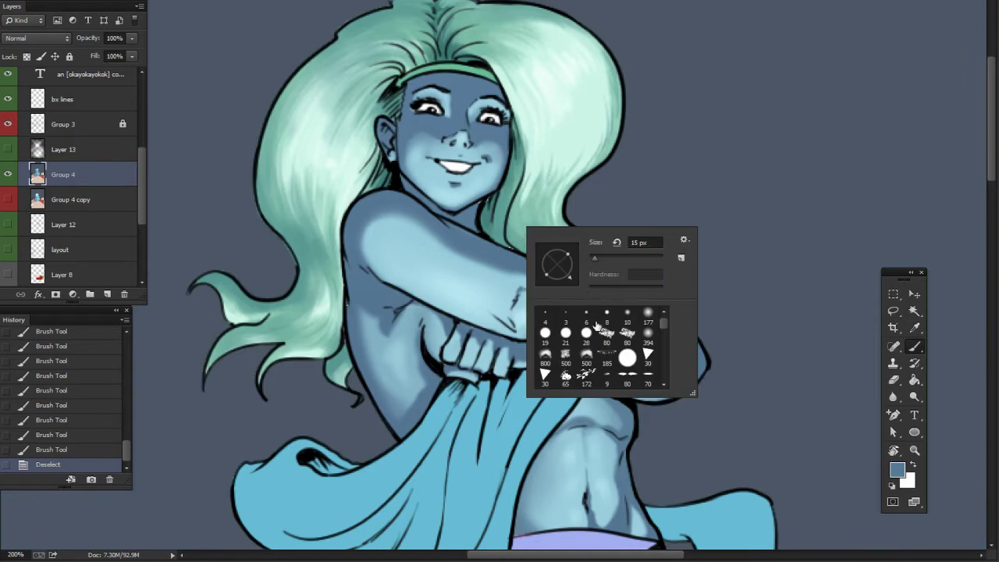
alt+click(474, 210)
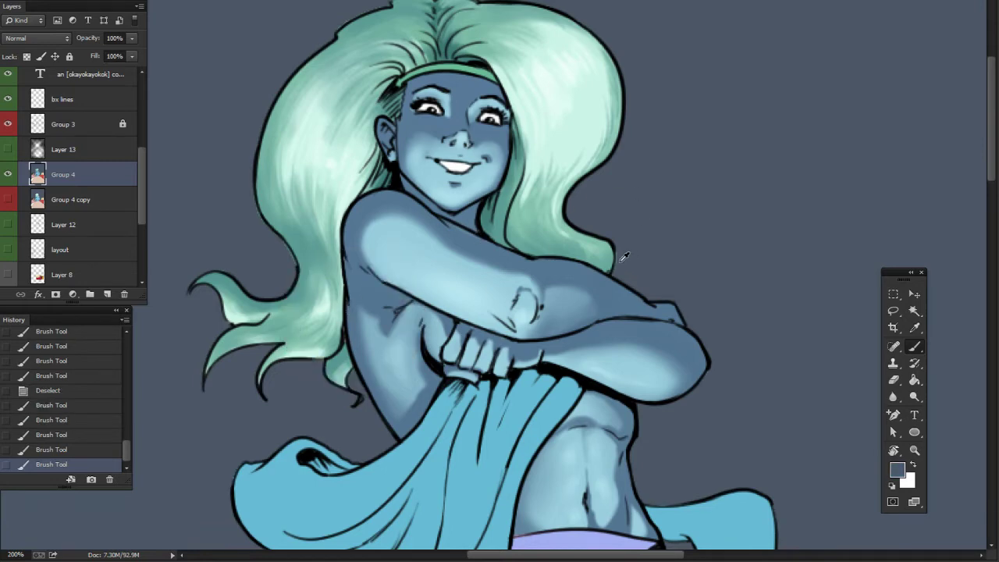
- Sample the gray-blue background and clean up the outer edges of the elbow and the figure with it
alt+click(707, 387)
drag(710, 377, 705, 388)
drag(743, 430, 739, 405)
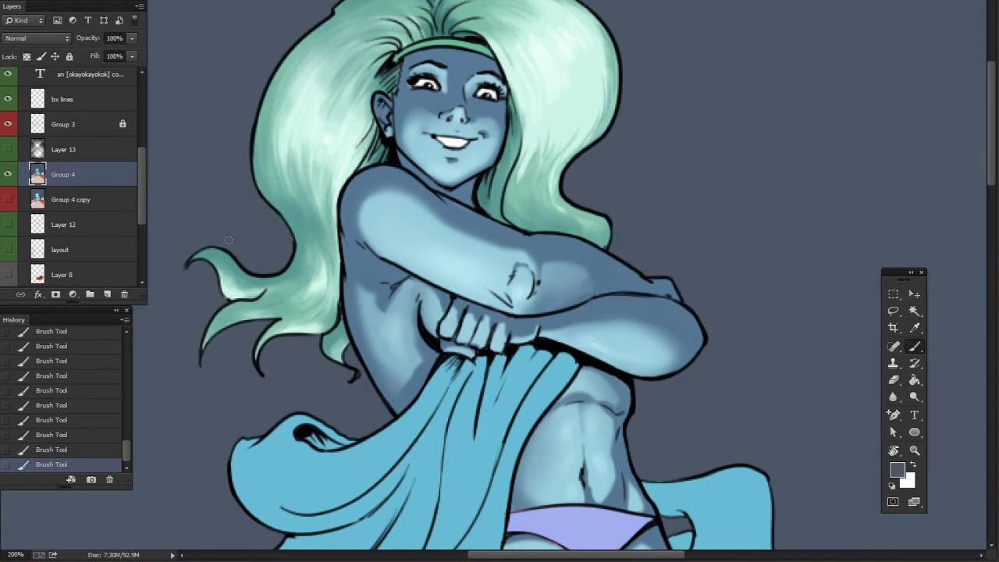
scroll(647, 346, down, 3)
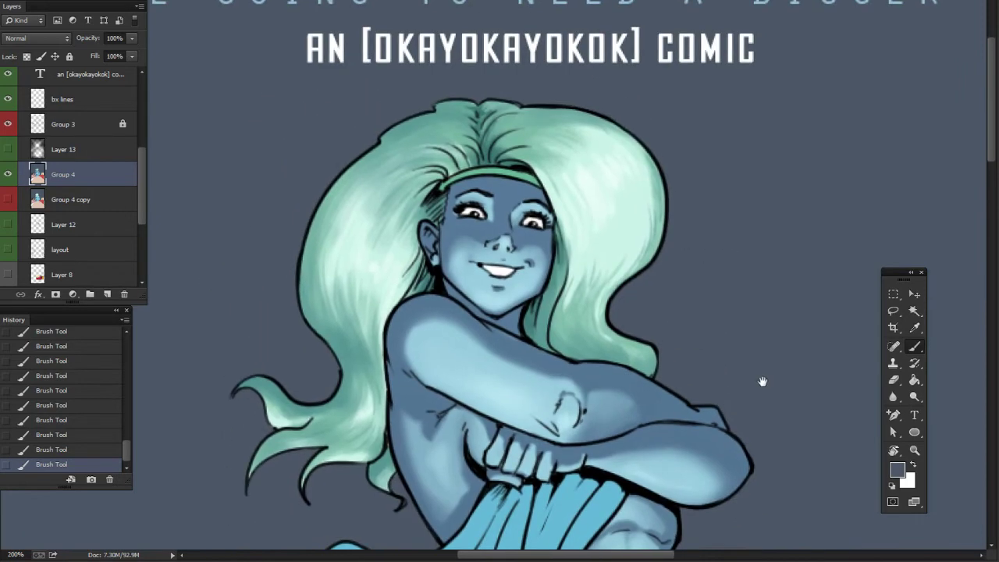
- Select the headband with the Magic Wand, shade it with dark teal brush strokes, and deselect it
click(915, 310)
click(911, 346)
mouse_move(448, 184)
mouse_down()
mouse_move(487, 169)
mouse_move(539, 179)
mouse_up()
key(ctrl+d)
scroll(680, 268, down, 2)
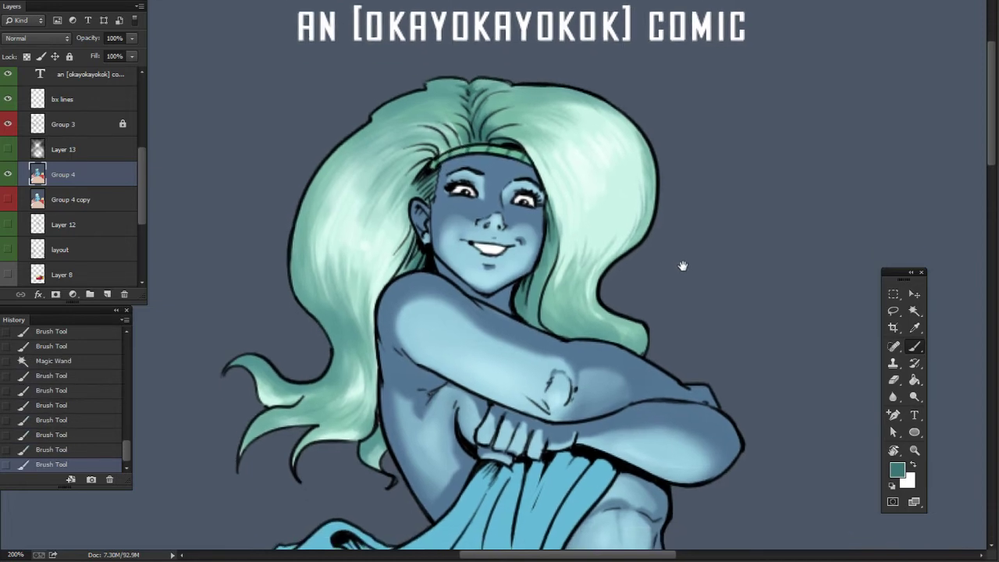
- Select both parts of the flowing blue drape with the Magic Wand and switch to the Brush tool
key(ctrl+minus)
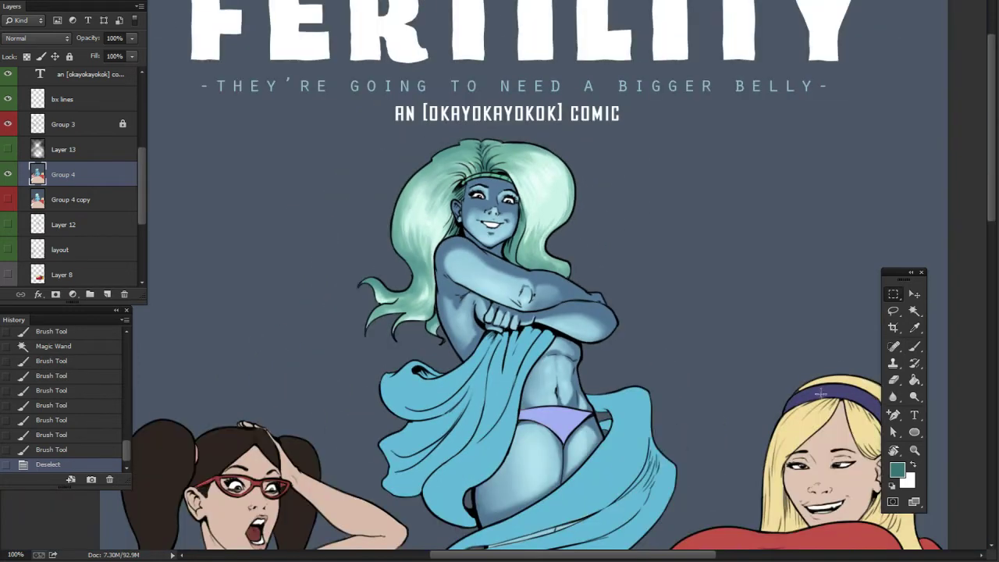
scroll(844, 366, down, 4)
click(914, 311)
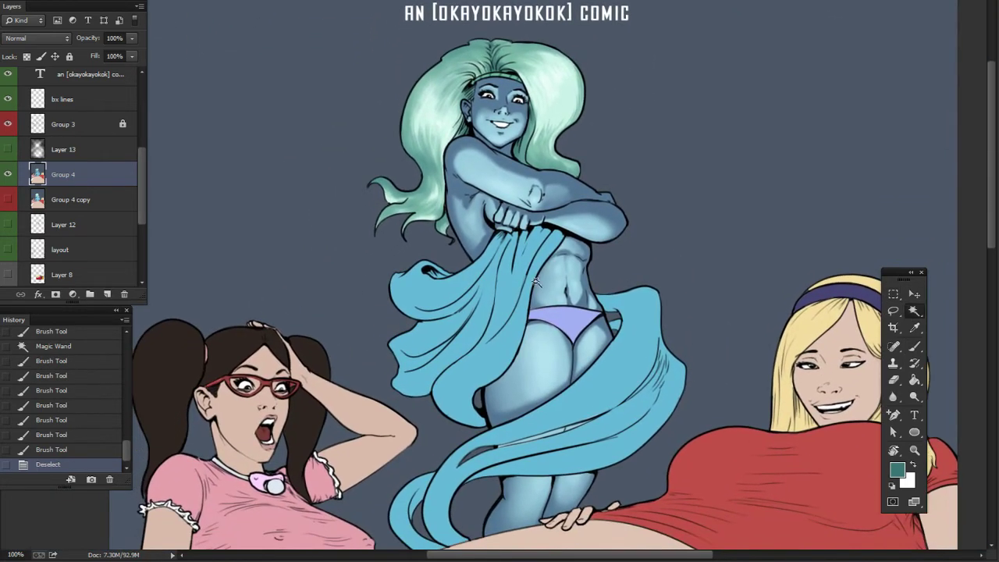
click(800, 340)
shift+click(642, 369)
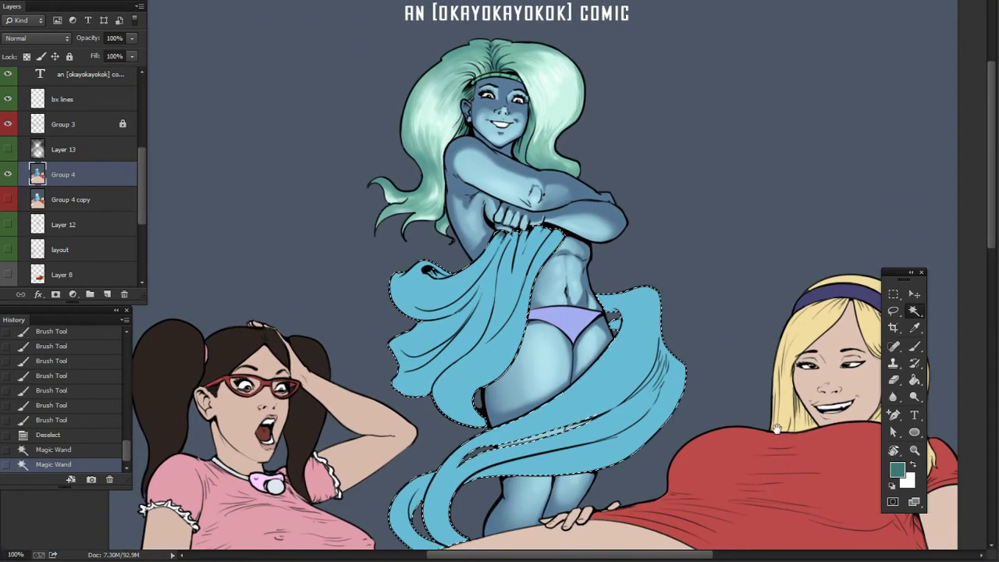
drag(781, 390, 758, 370)
click(915, 346)
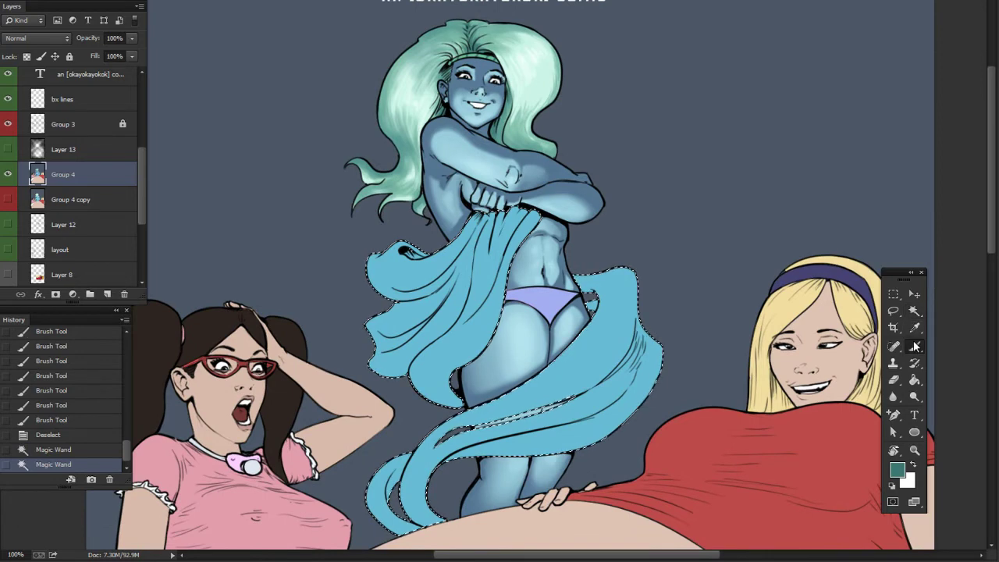
- Sample the drape's light blue and choose a darker blue as the foreground color for its shadows
key(ctrl+plus)
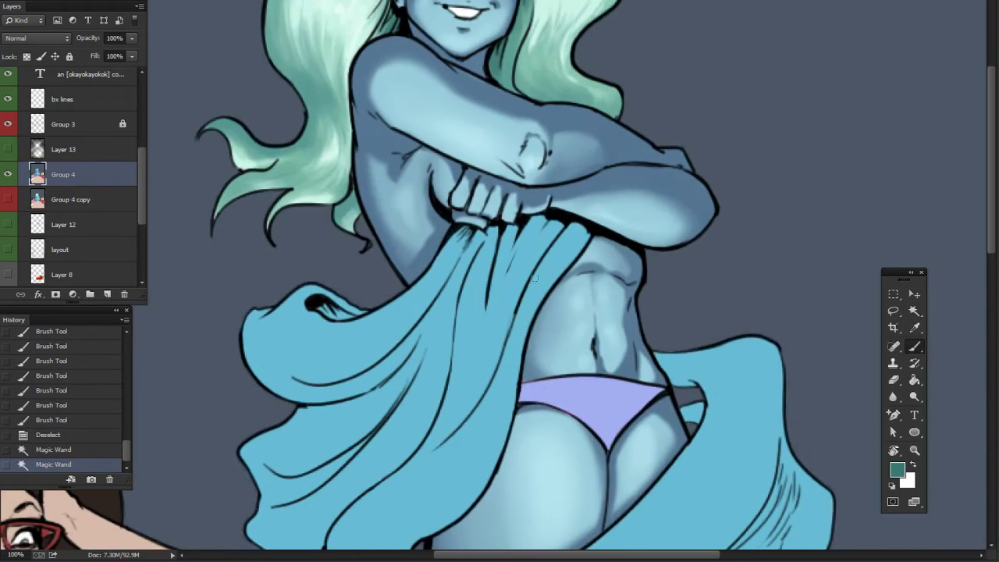
drag(523, 355, 570, 252)
right_click(876, 332)
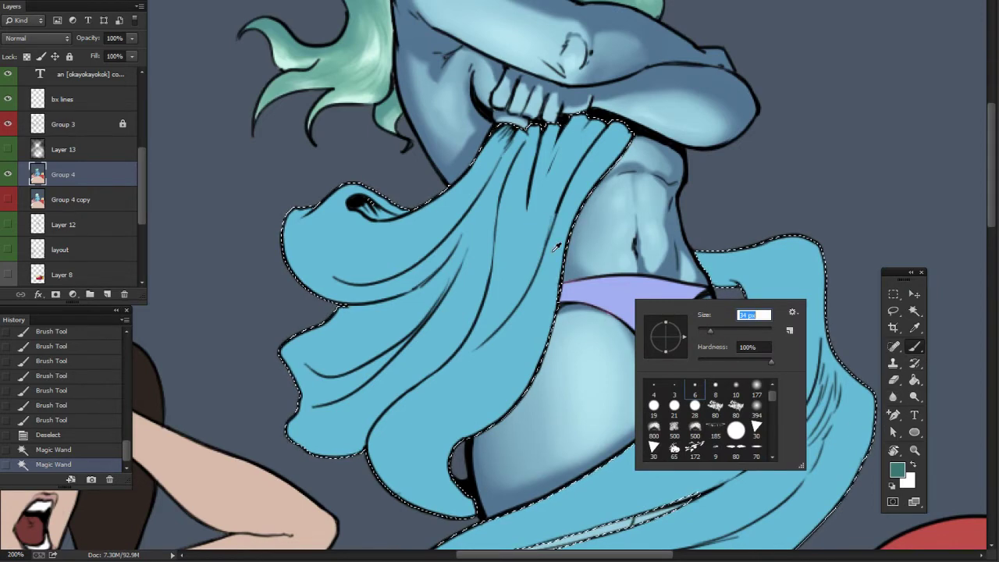
alt+click(509, 197)
click(896, 470)
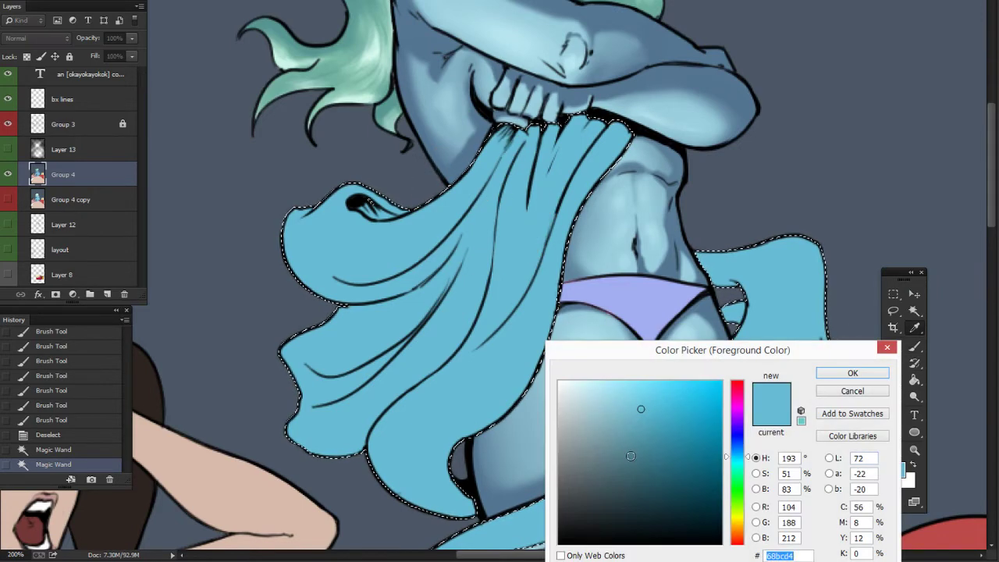
click(641, 446)
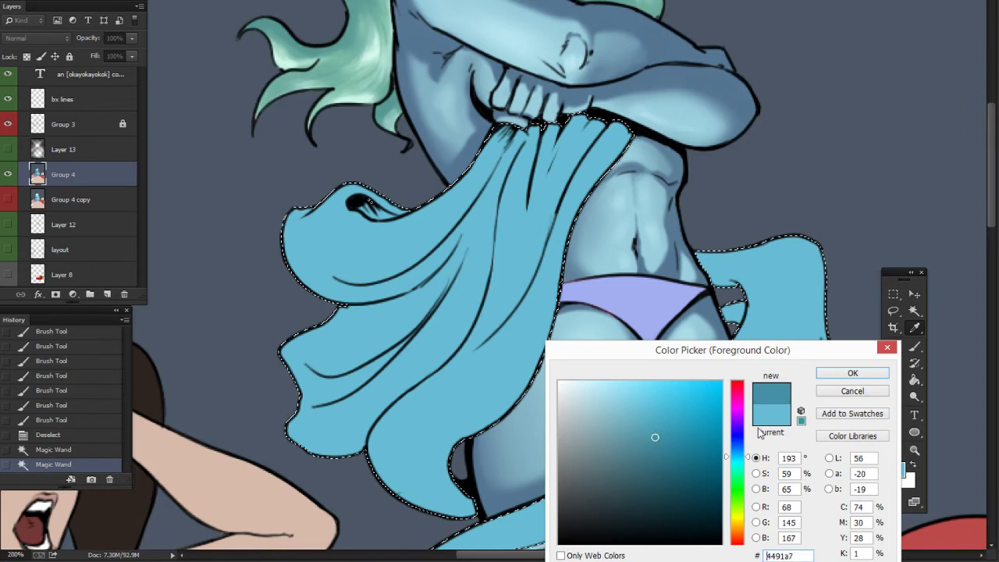
click(852, 373)
- Shade the drape's rolled upper edge in darker blue, then reduce and soften the 34 px brush and begin shading the folds below the hand
drag(618, 264, 620, 345)
mouse_move(376, 297)
mouse_down()
mouse_move(367, 292)
mouse_move(378, 288)
mouse_move(332, 271)
mouse_move(289, 303)
mouse_move(285, 344)
mouse_move(313, 379)
mouse_up()
right_click(514, 236)
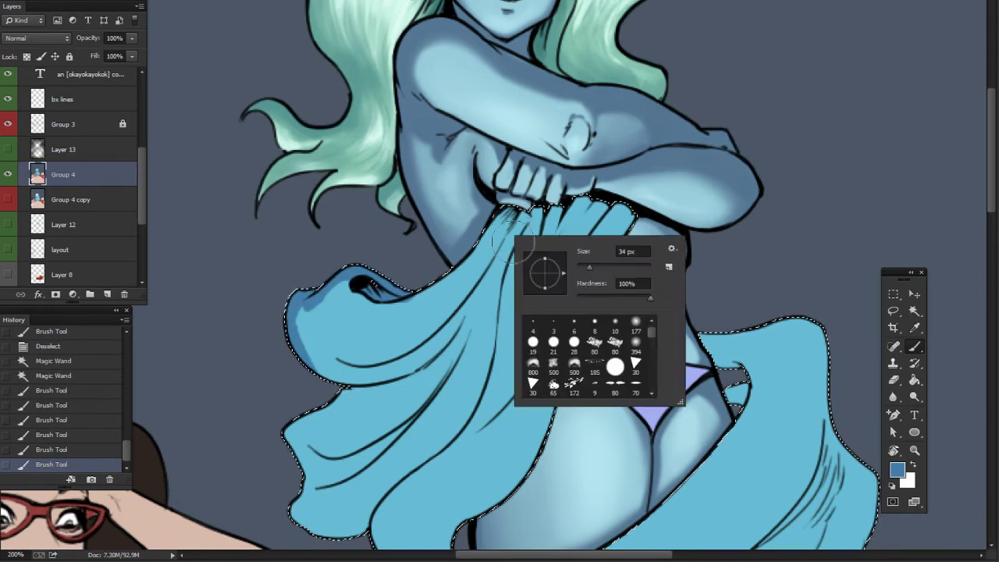
click(584, 266)
click(620, 295)
click(510, 214)
drag(511, 215, 493, 236)
drag(506, 214, 487, 267)
- Switch to the textured brush at 22 px and shade the folds running from the hand along the drape's upper lobe
right_click(563, 262)
click(665, 371)
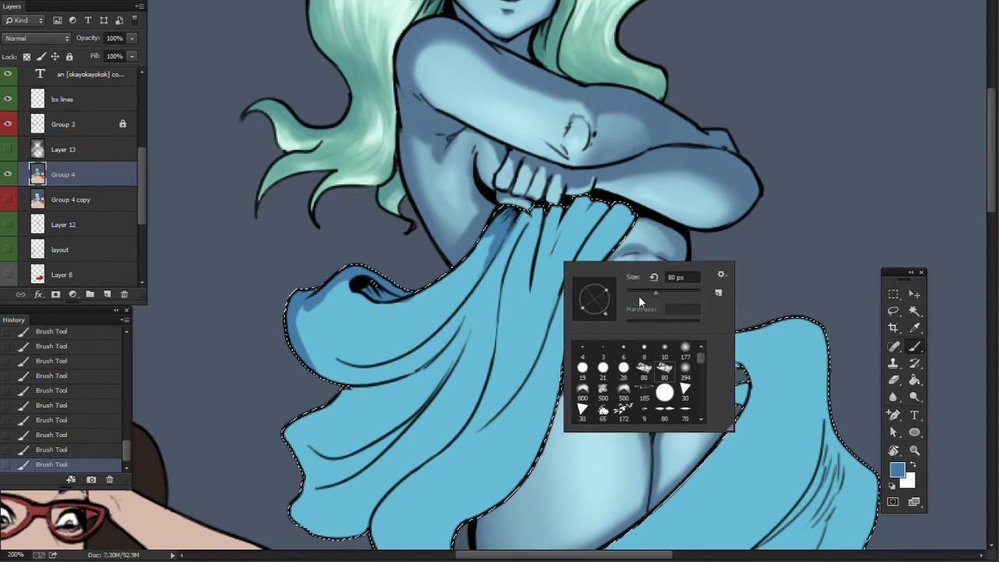
click(634, 294)
click(513, 214)
mouse_move(511, 219)
mouse_down()
mouse_move(452, 302)
mouse_move(462, 298)
mouse_up()
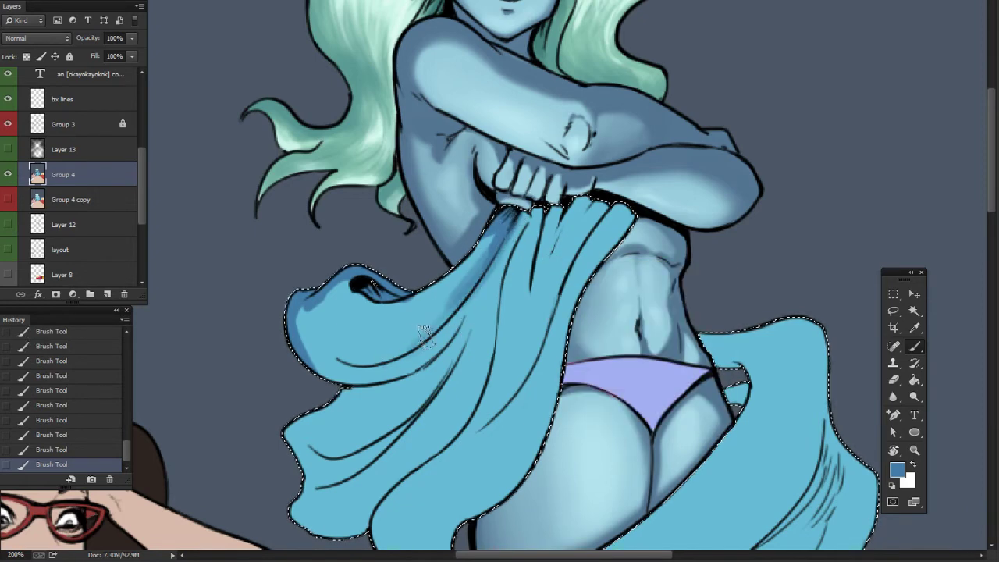
drag(428, 360, 381, 381)
drag(504, 250, 428, 362)
drag(523, 210, 511, 246)
drag(500, 302, 511, 256)
- Shade the middle and lower folds on the drape's outer left side with the darker blue
drag(518, 355, 544, 294)
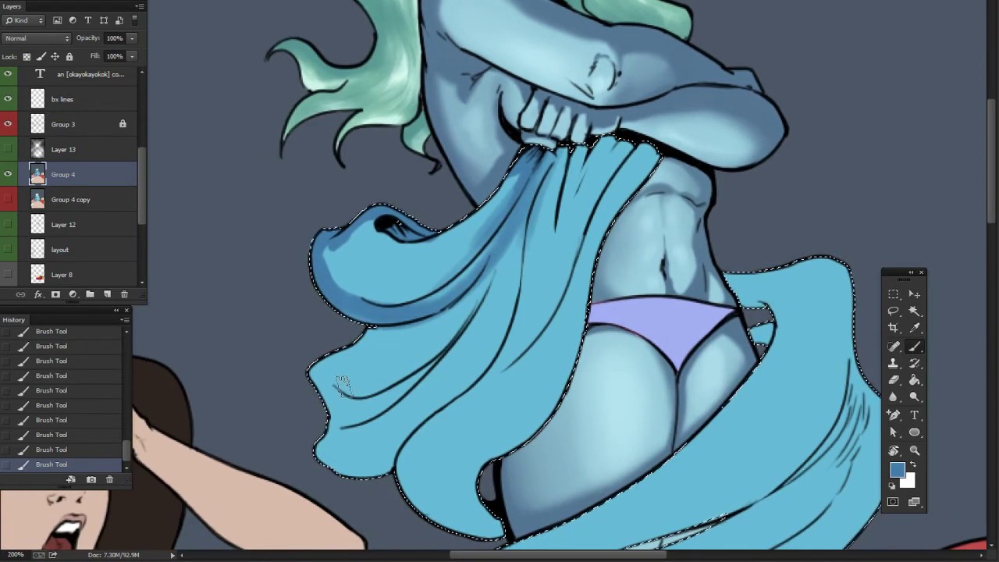
mouse_move(394, 386)
mouse_down()
mouse_move(312, 372)
mouse_move(378, 377)
mouse_move(320, 396)
mouse_move(423, 360)
mouse_up()
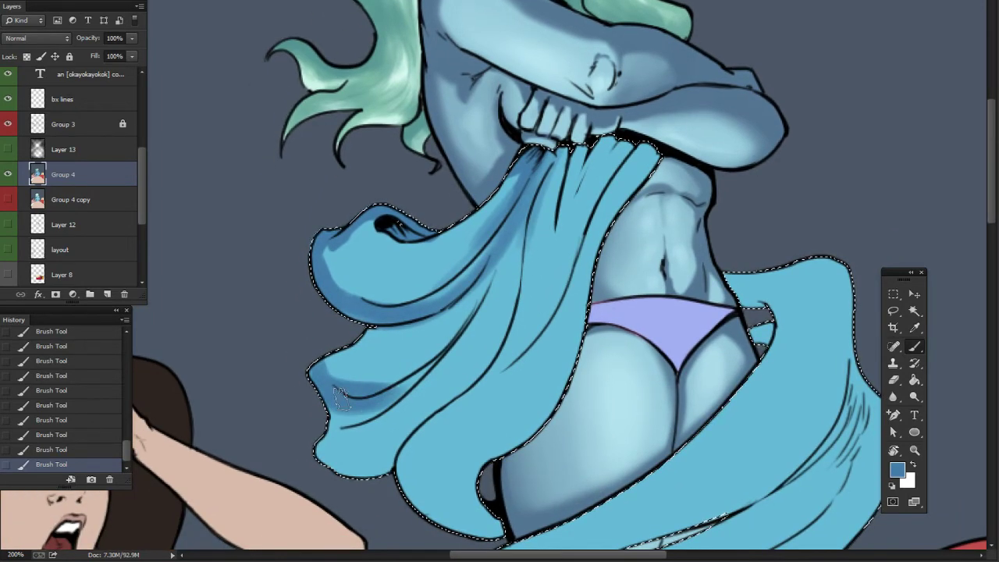
mouse_move(351, 399)
mouse_down()
mouse_move(470, 310)
mouse_move(440, 332)
mouse_up()
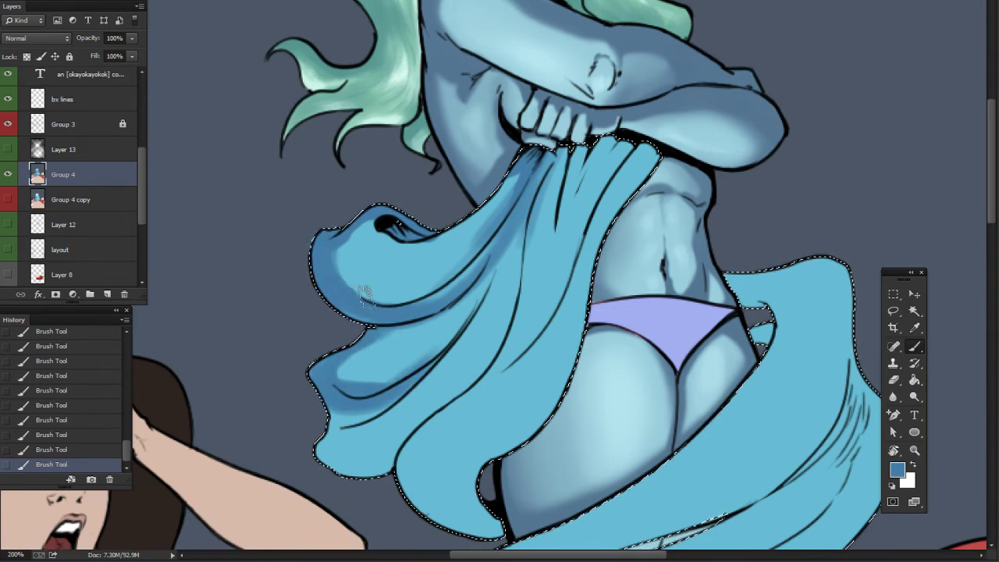
scroll(383, 311, down, 2)
scroll(382, 311, right, 1)
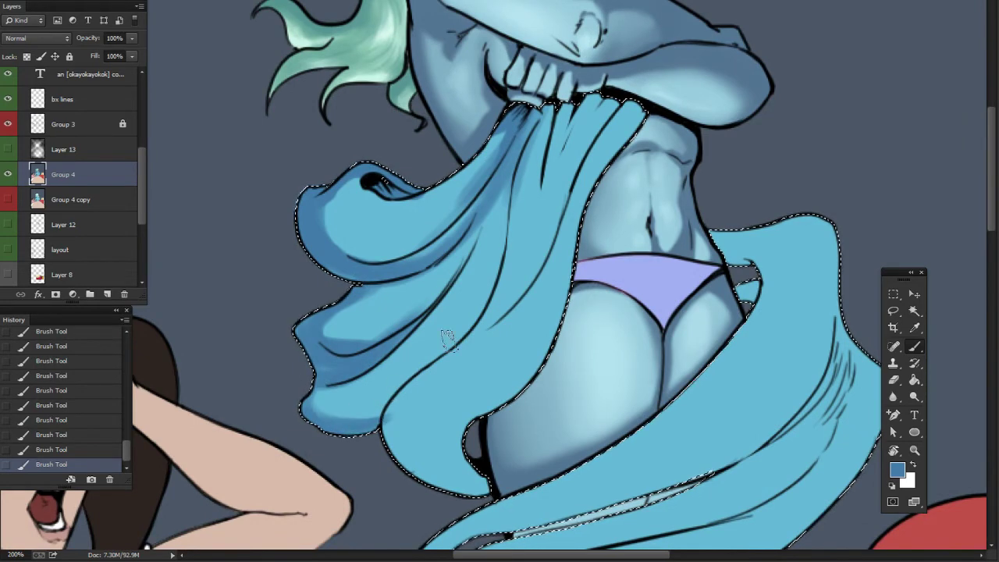
- Reduce the textured brush and shade the gathered pleats below the hand and the drape's edge beside the waist
right_click(540, 175)
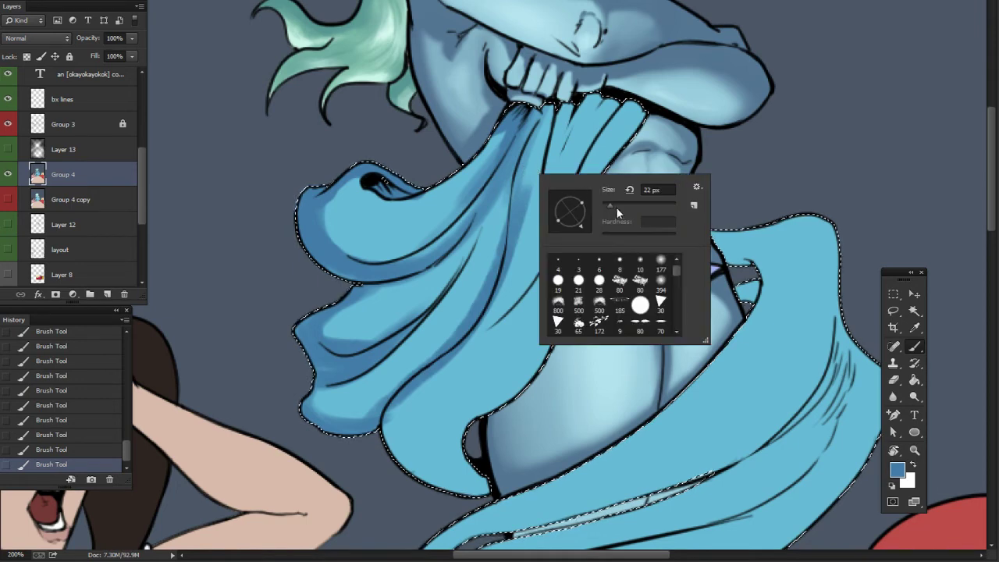
click(609, 205)
click(557, 106)
drag(552, 109, 527, 172)
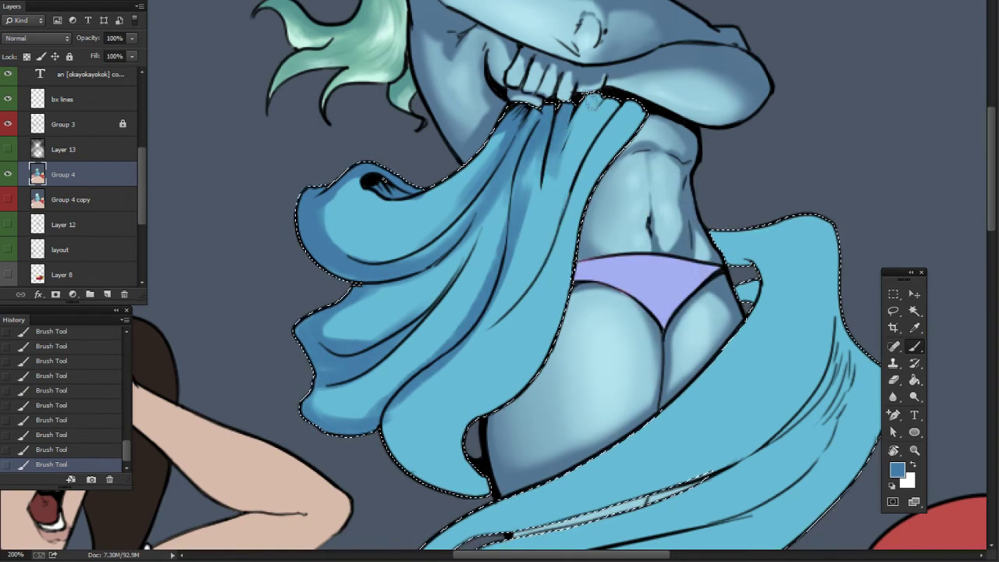
mouse_move(592, 100)
mouse_down()
mouse_move(588, 125)
mouse_move(546, 194)
mouse_move(614, 94)
mouse_move(569, 220)
mouse_move(645, 94)
mouse_move(572, 258)
mouse_up()
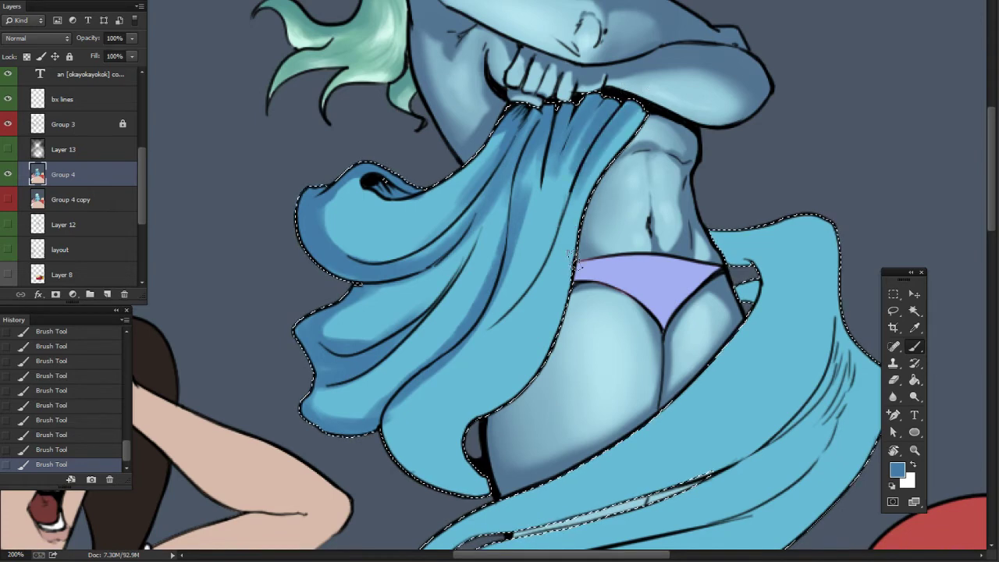
- Shade the drape's bottom lobe beside the thigh in darker blue, enlarging the textured brush to 30 px
drag(532, 380, 504, 345)
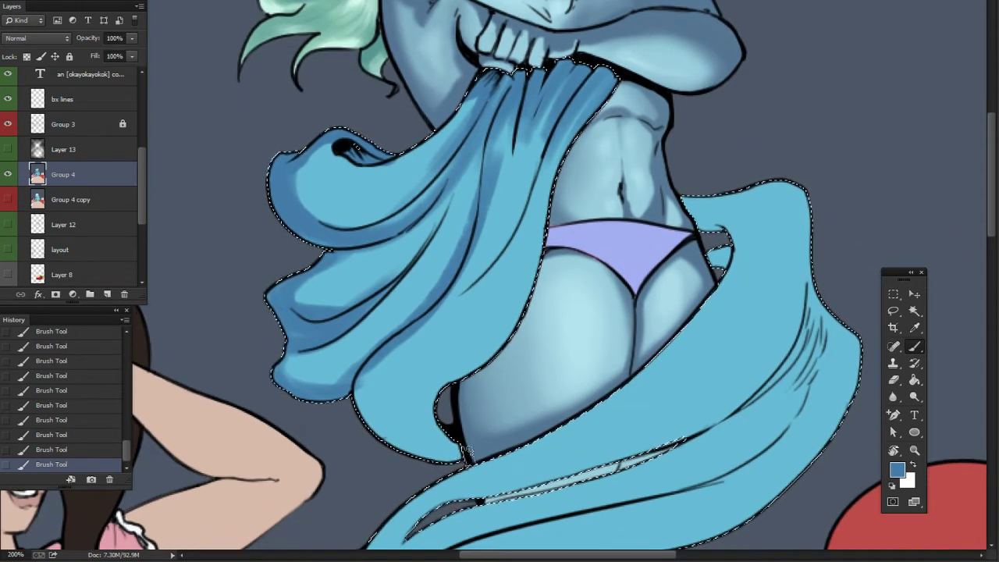
mouse_move(465, 455)
mouse_down()
mouse_move(378, 415)
mouse_move(358, 375)
mouse_move(419, 438)
mouse_move(385, 421)
mouse_move(440, 437)
mouse_move(386, 403)
mouse_move(463, 435)
mouse_move(413, 391)
mouse_up()
drag(454, 436, 431, 398)
right_click(415, 405)
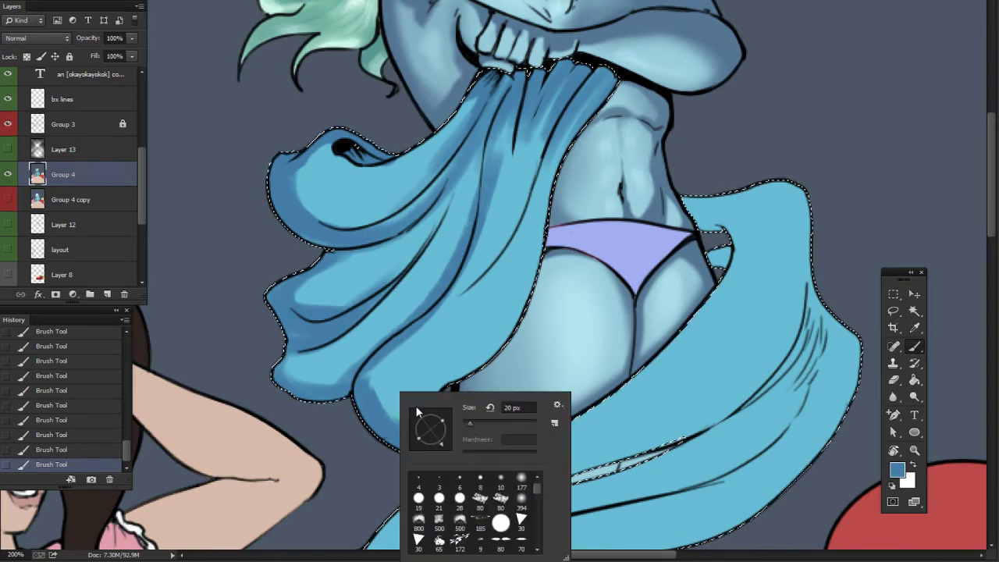
click(459, 403)
text(30)
key(Return)
mouse_move(427, 451)
mouse_down()
mouse_move(403, 405)
mouse_move(411, 406)
mouse_up()
drag(449, 439, 434, 395)
drag(534, 330, 527, 357)
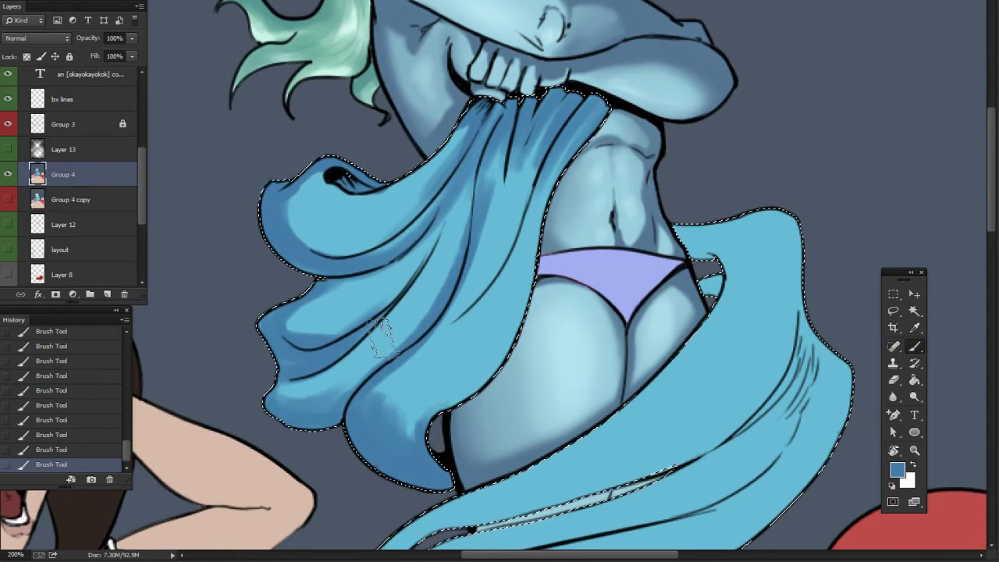
drag(380, 417, 390, 378)
mouse_move(400, 436)
mouse_down()
mouse_move(404, 385)
mouse_move(417, 400)
mouse_up()
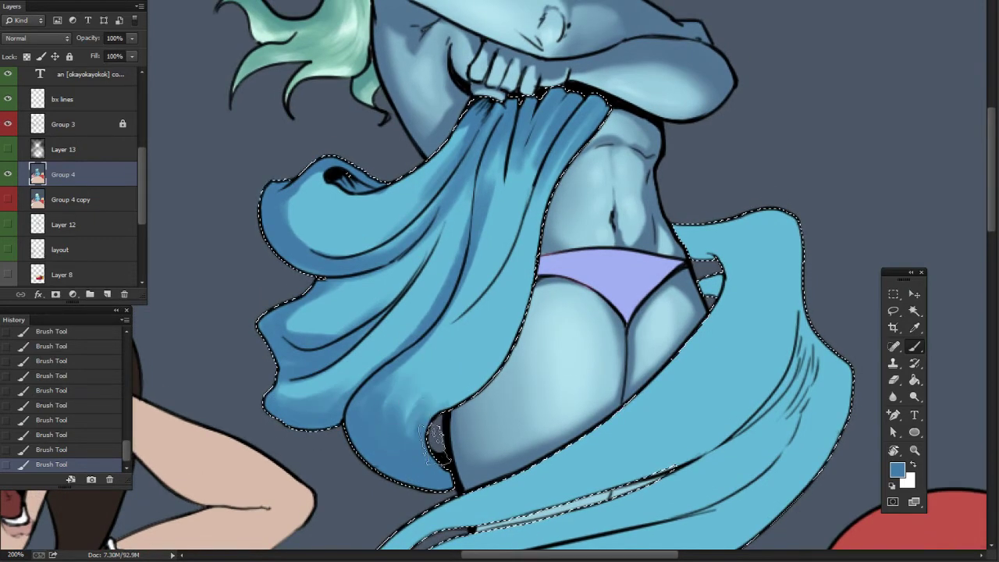
- Reduce the textured brush and shade the short inner fold and the drape's edge along the thigh
right_click(524, 302)
click(596, 318)
click(433, 342)
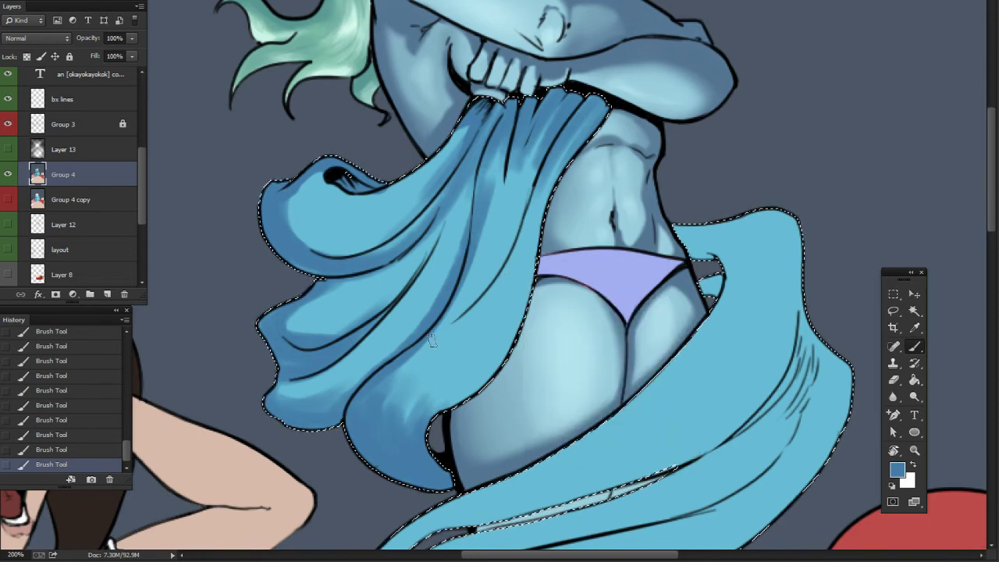
drag(431, 341, 509, 259)
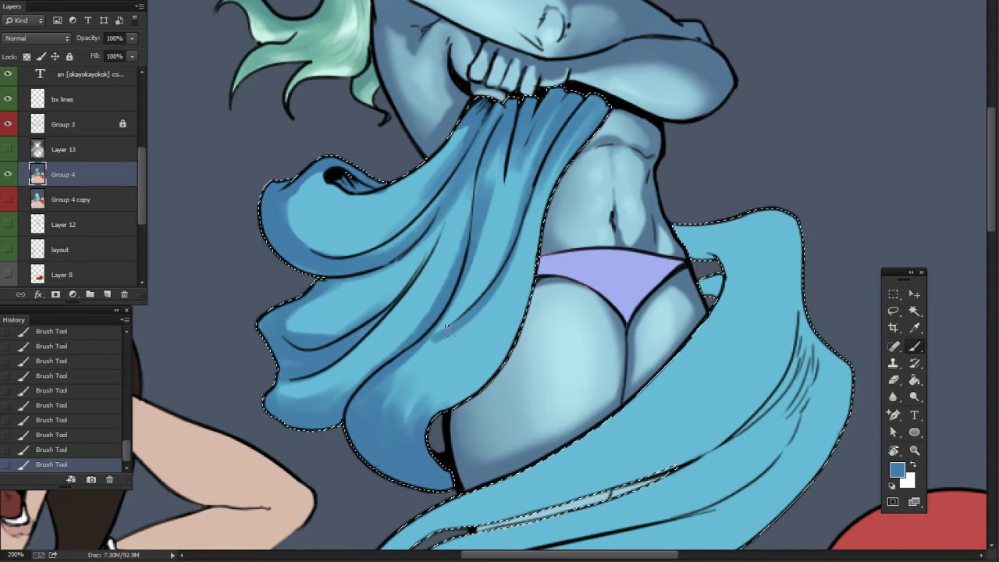
drag(439, 404, 537, 273)
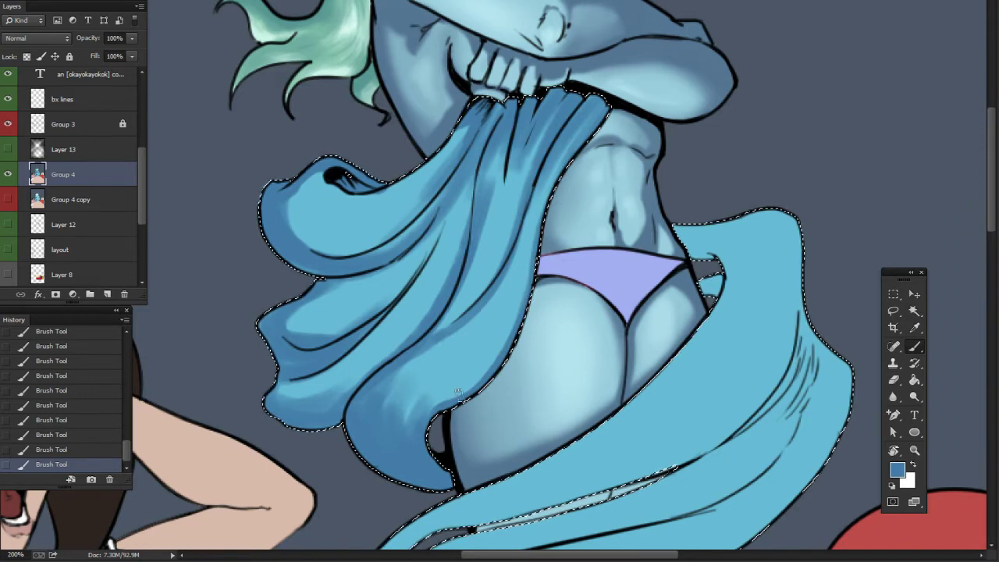
- Deepen the shading below the drape's rolled upper edge and along the upper lobe's folds, enlarging the textured brush for the outer curve
drag(602, 306, 653, 367)
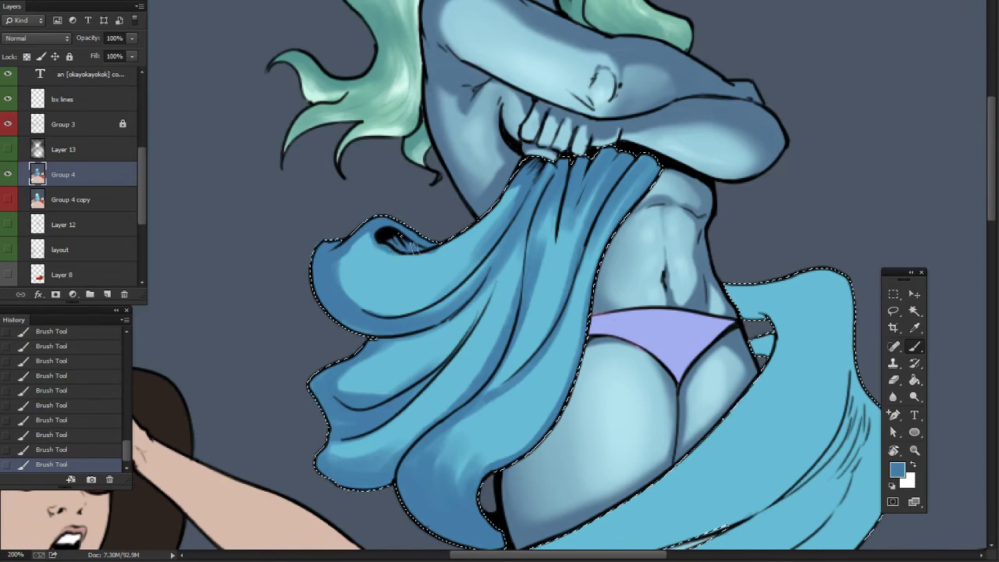
drag(414, 246, 500, 281)
drag(361, 285, 450, 233)
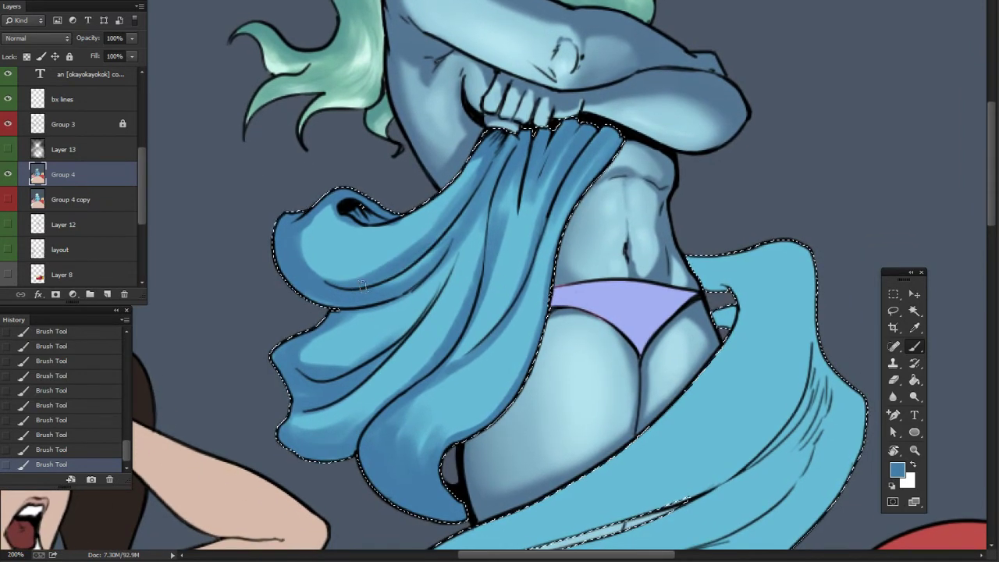
drag(501, 205, 482, 182)
right_click(413, 258)
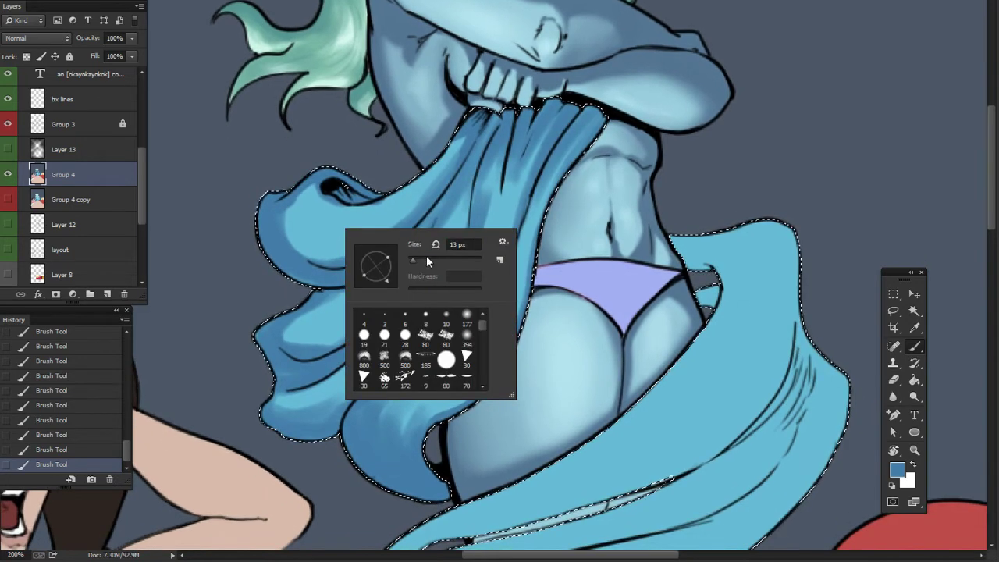
drag(412, 261, 430, 261)
mouse_move(305, 187)
mouse_down()
mouse_move(321, 192)
mouse_move(285, 189)
mouse_move(275, 225)
mouse_move(292, 236)
mouse_up()
- Sample the lighter blue and blend the bottom lobe's shading with the textured brush, switching to a 33 px soft round brush
mouse_move(610, 284)
mouse_down()
mouse_move(568, 286)
mouse_move(576, 295)
mouse_move(587, 277)
mouse_move(613, 341)
mouse_up()
mouse_move(631, 440)
mouse_down()
mouse_move(649, 350)
mouse_move(586, 274)
mouse_up()
alt+click(393, 232)
mouse_move(371, 243)
mouse_down()
mouse_move(342, 303)
mouse_move(377, 245)
mouse_move(351, 296)
mouse_move(376, 259)
mouse_move(356, 318)
mouse_move(349, 256)
mouse_move(362, 319)
mouse_move(346, 244)
mouse_up()
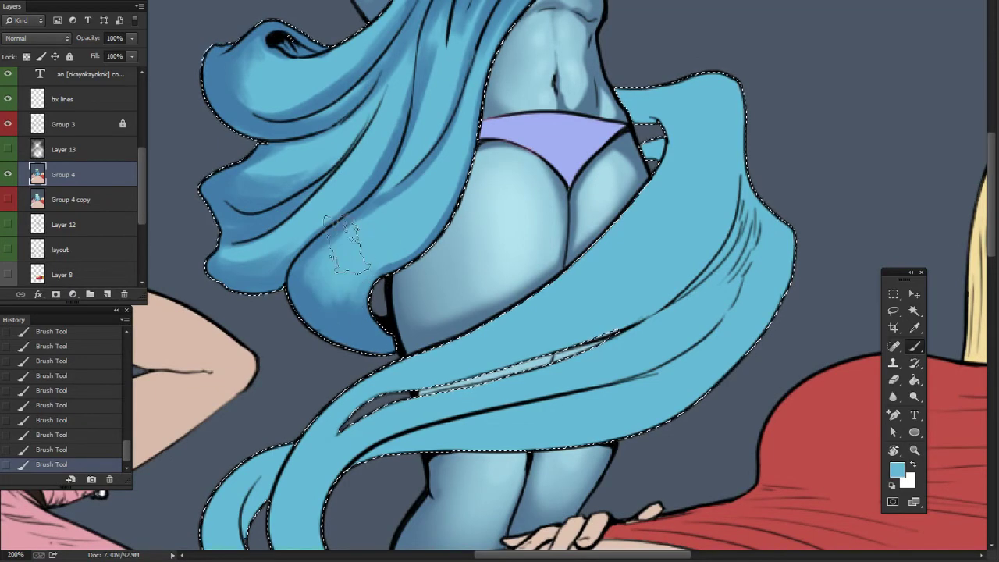
drag(316, 281, 347, 253)
right_click(394, 246)
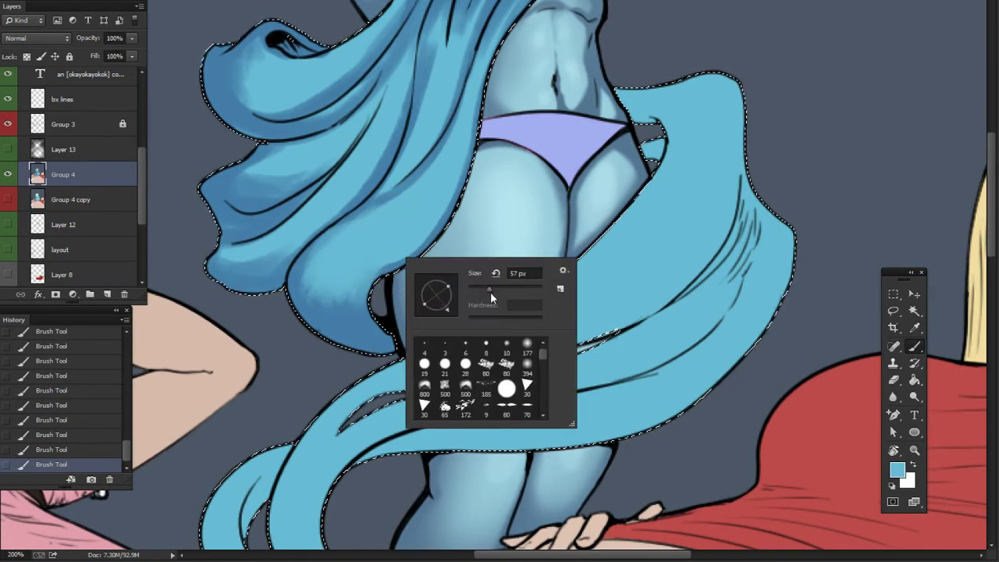
click(509, 351)
click(481, 290)
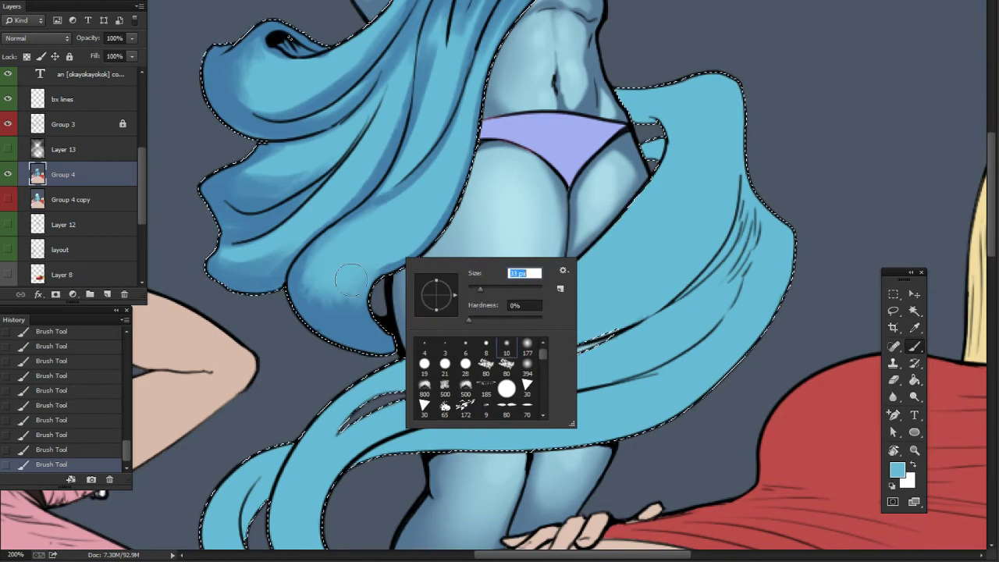
click(342, 305)
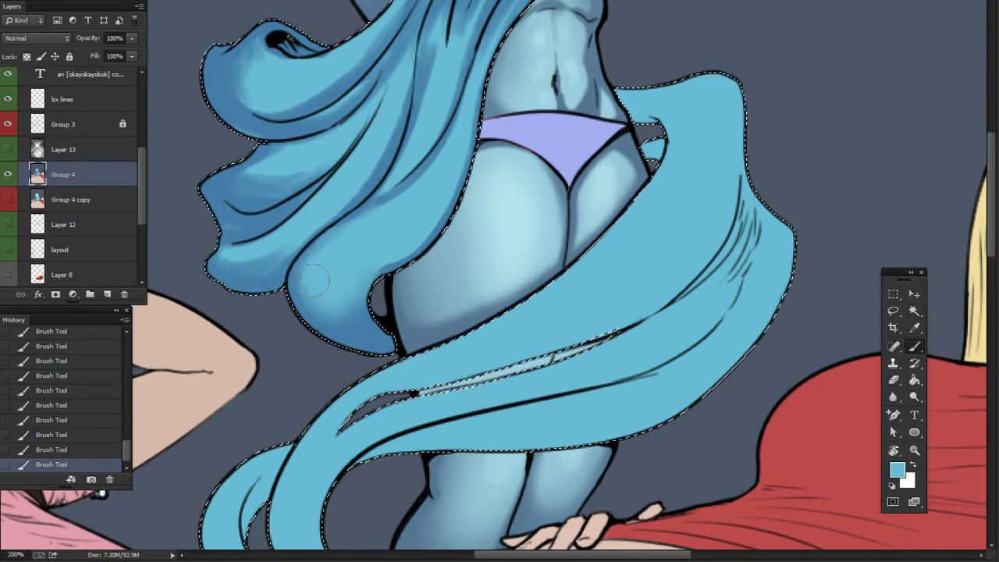
- Reduce the soft round brush and smooth the shading along the drape's middle folds and upper lobe with the lighter blue
right_click(347, 216)
click(415, 252)
click(378, 110)
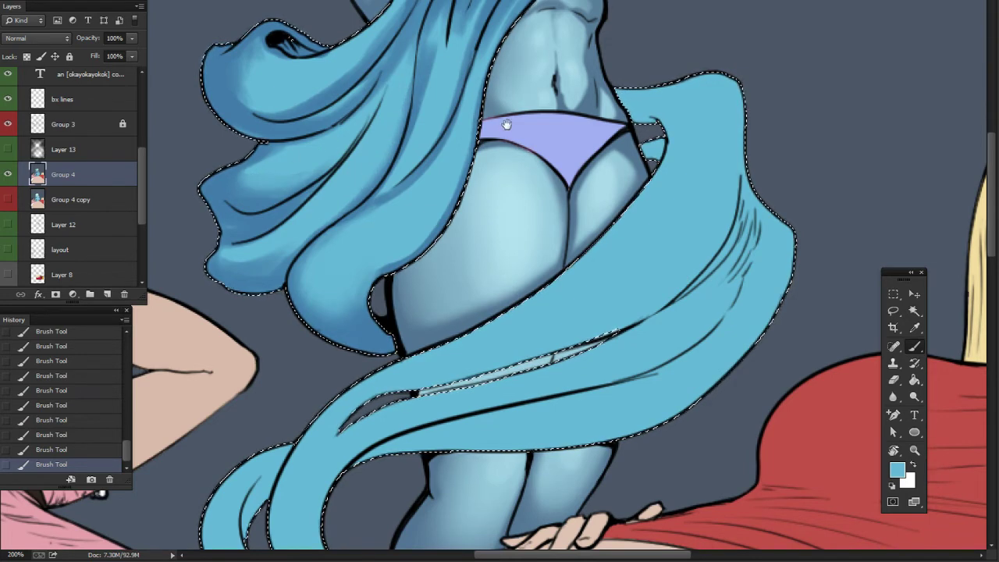
drag(370, 85, 356, 176)
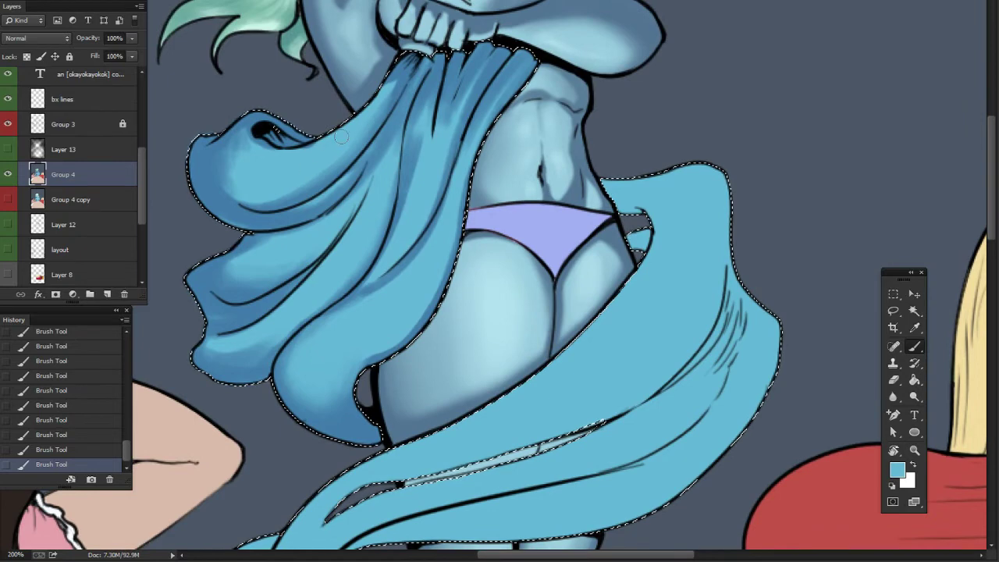
drag(585, 262, 597, 144)
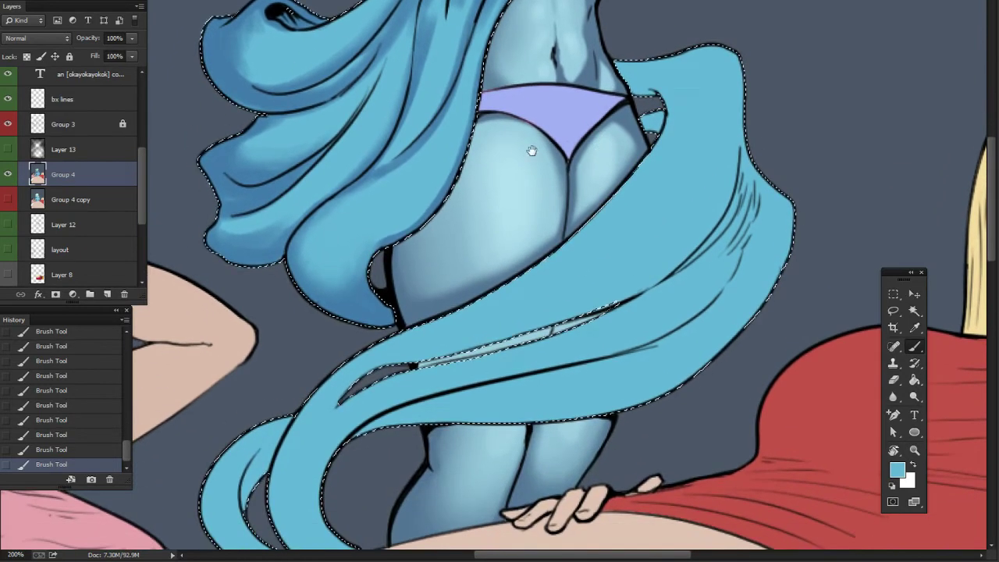
drag(401, 170, 326, 214)
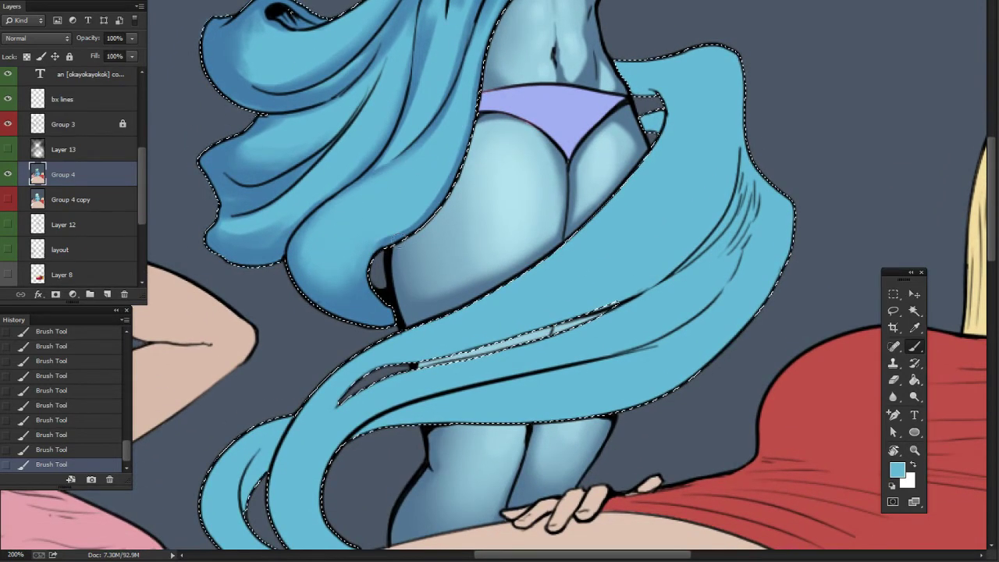
- Sample the darker blue, switch to the 80 px textured brush and shade the outer curve of the drape's trailing end
drag(481, 256, 469, 230)
alt+click(325, 270)
drag(538, 363, 584, 273)
right_click(562, 307)
click(577, 419)
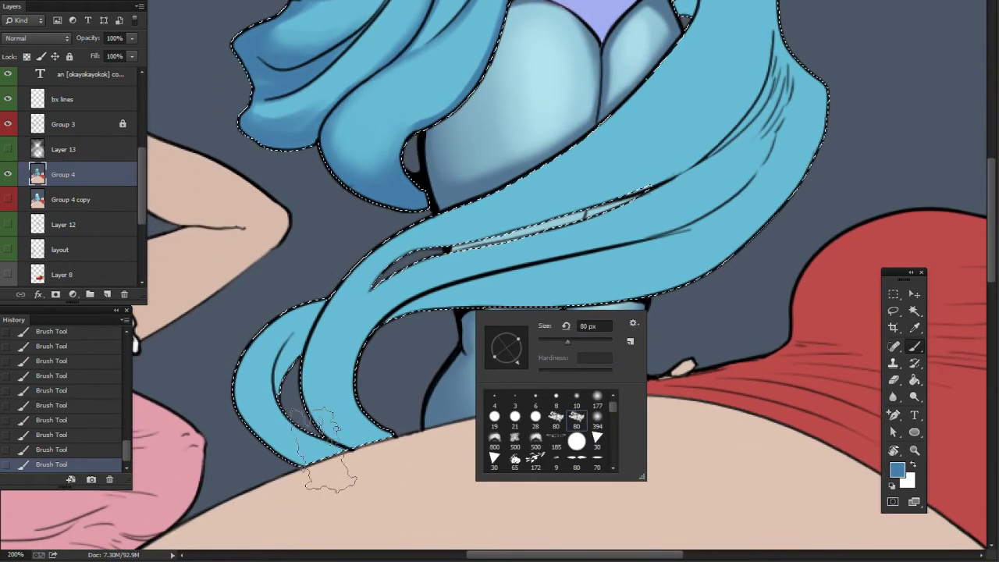
click(352, 477)
drag(422, 416, 449, 412)
key(ctrl+shift+d)
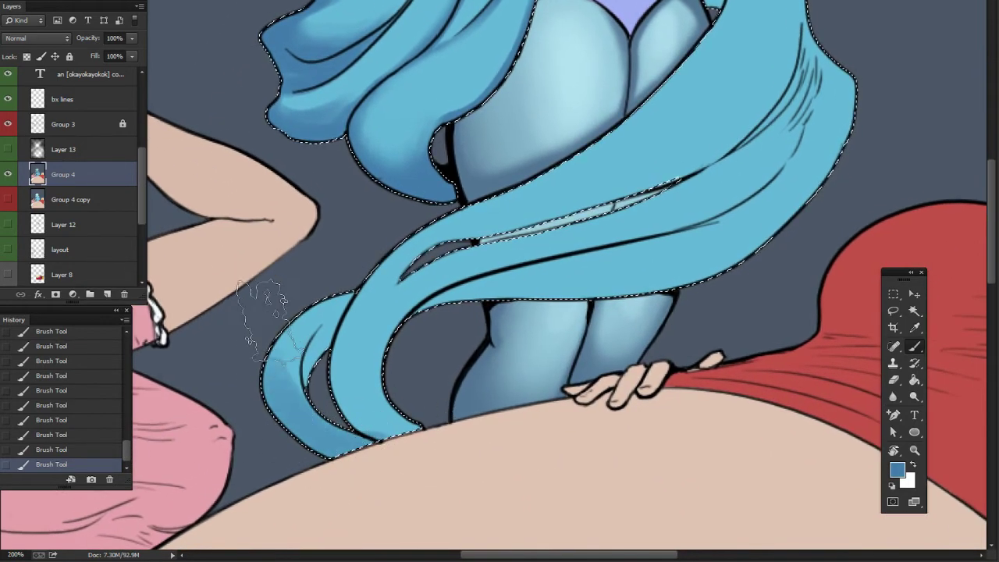
- Reduce the textured brush and shade the inner fold of the loop at the drape's trailing end
right_click(432, 375)
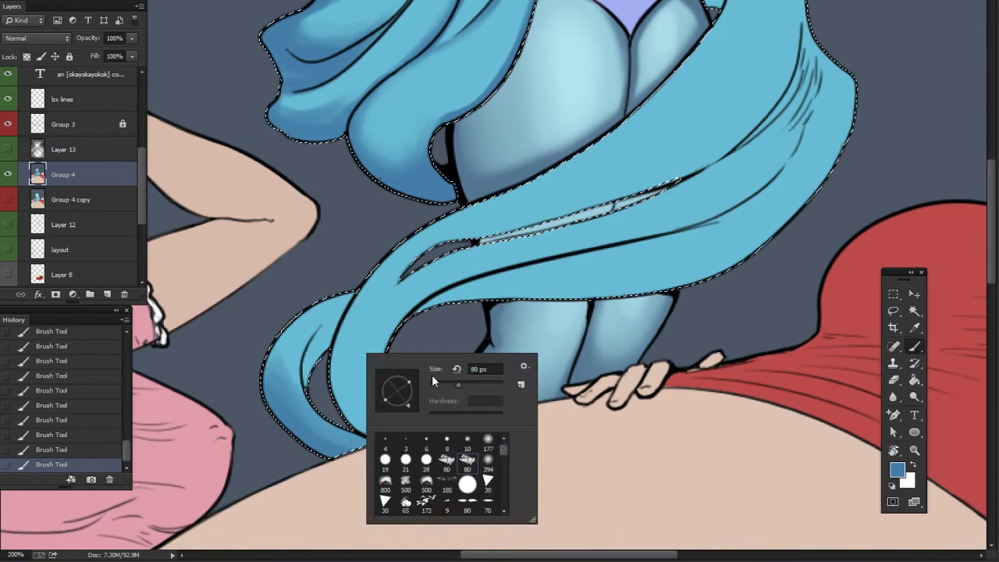
click(357, 364)
drag(306, 357, 342, 316)
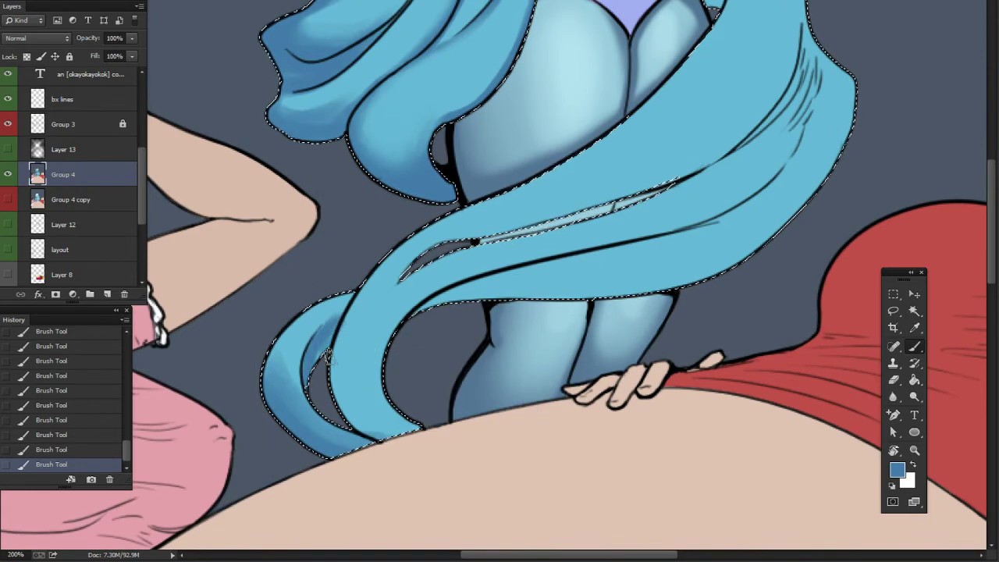
- Shade the long fold above the slit, the drape's part tucked behind the hip and its adjoining upper edge
drag(431, 388, 424, 396)
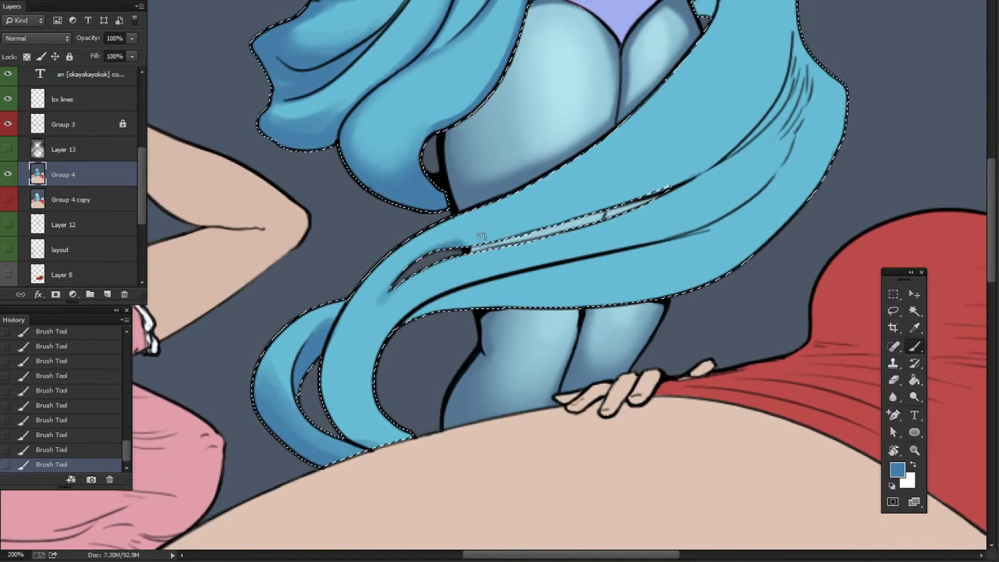
drag(632, 194, 492, 359)
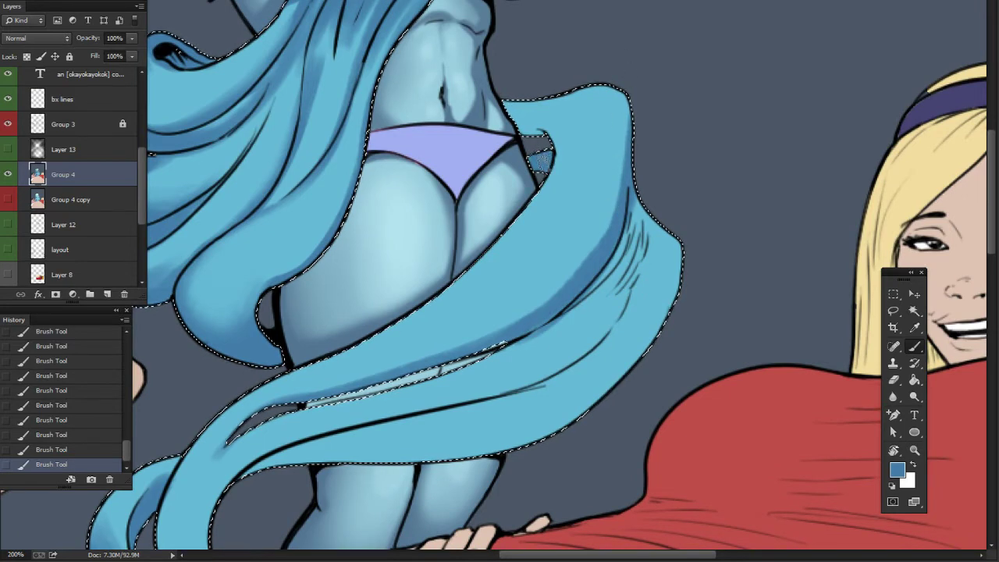
drag(540, 160, 523, 105)
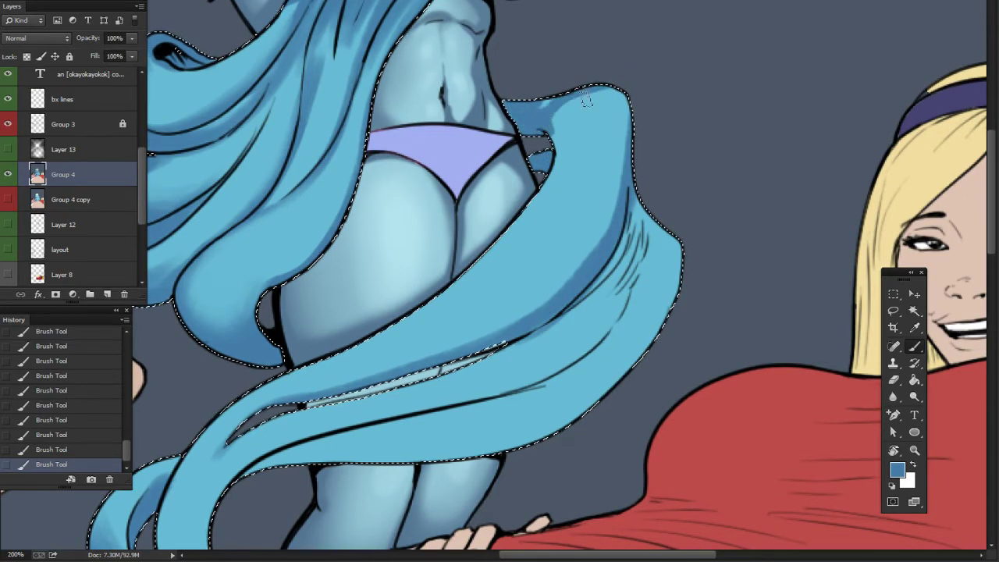
mouse_move(587, 98)
mouse_down()
mouse_move(553, 99)
mouse_move(549, 132)
mouse_move(547, 119)
mouse_move(633, 83)
mouse_move(548, 113)
mouse_move(639, 119)
mouse_move(596, 83)
mouse_up()
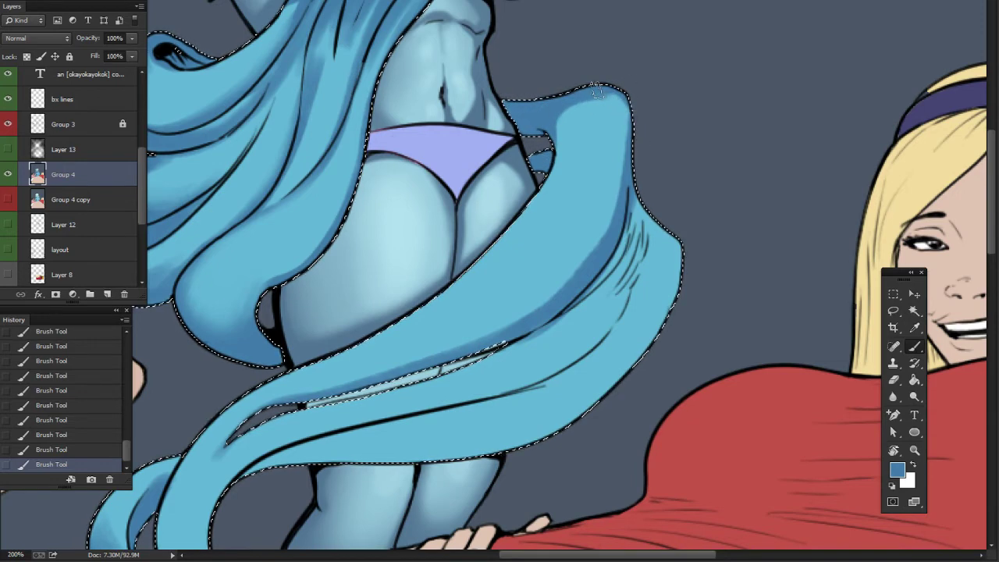
- Shade the hatched creases where the drape bends around the outer side of the hip
key(ctrl+d)
drag(681, 214, 662, 183)
key(ctrl+h)
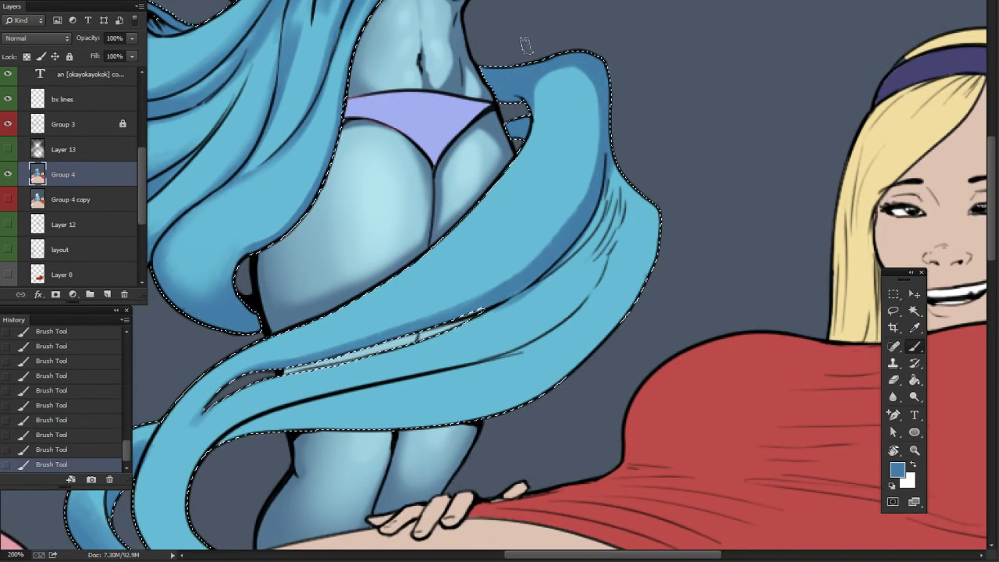
mouse_move(605, 191)
mouse_down()
mouse_move(529, 291)
mouse_move(608, 201)
mouse_move(539, 293)
mouse_move(581, 243)
mouse_up()
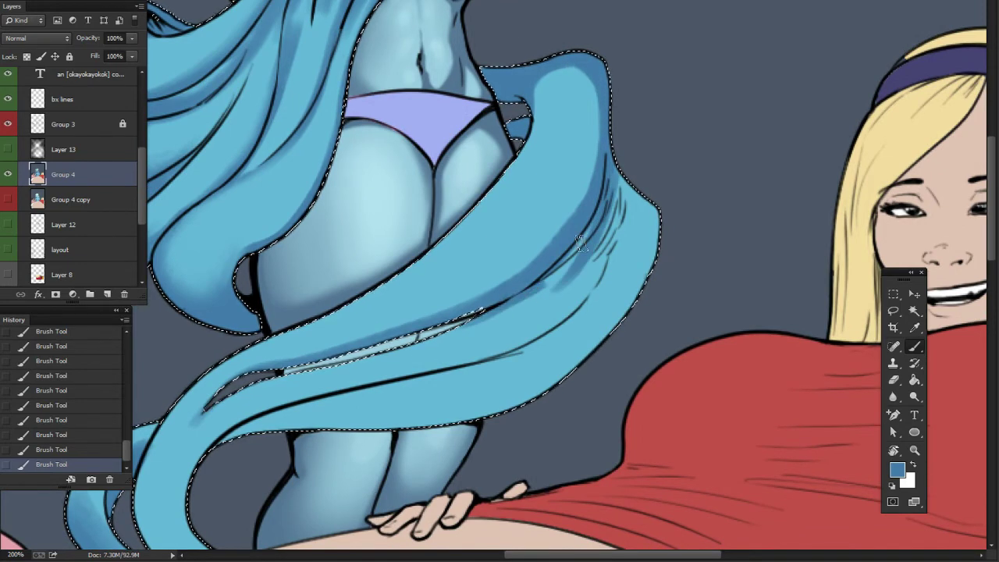
- Set the textured brush to 54 px and shade the outer edge of the drape's wide bend
right_click(638, 201)
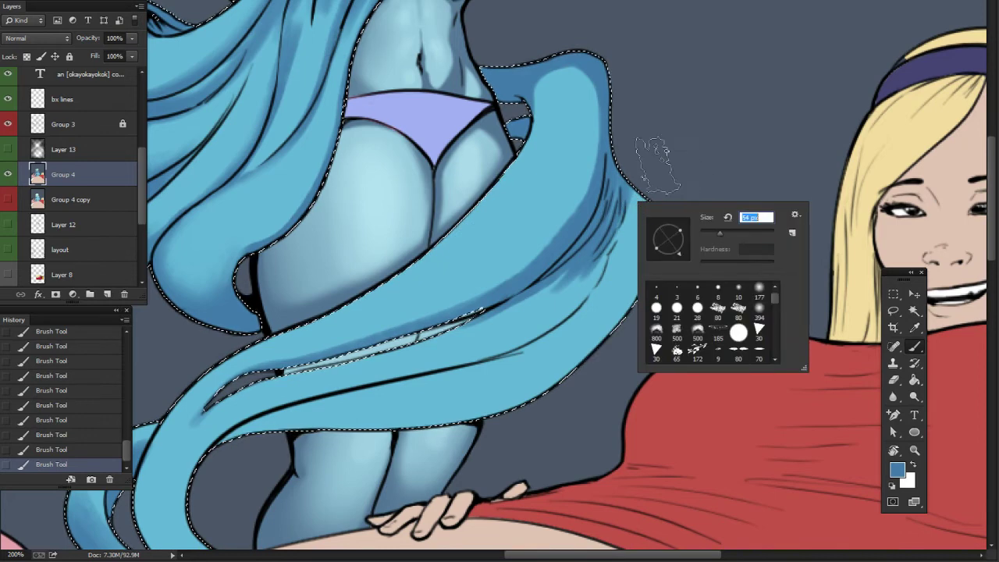
mouse_move(645, 197)
mouse_down()
mouse_move(594, 290)
mouse_move(602, 332)
mouse_move(707, 276)
mouse_up()
drag(709, 115, 709, 145)
drag(678, 226, 642, 279)
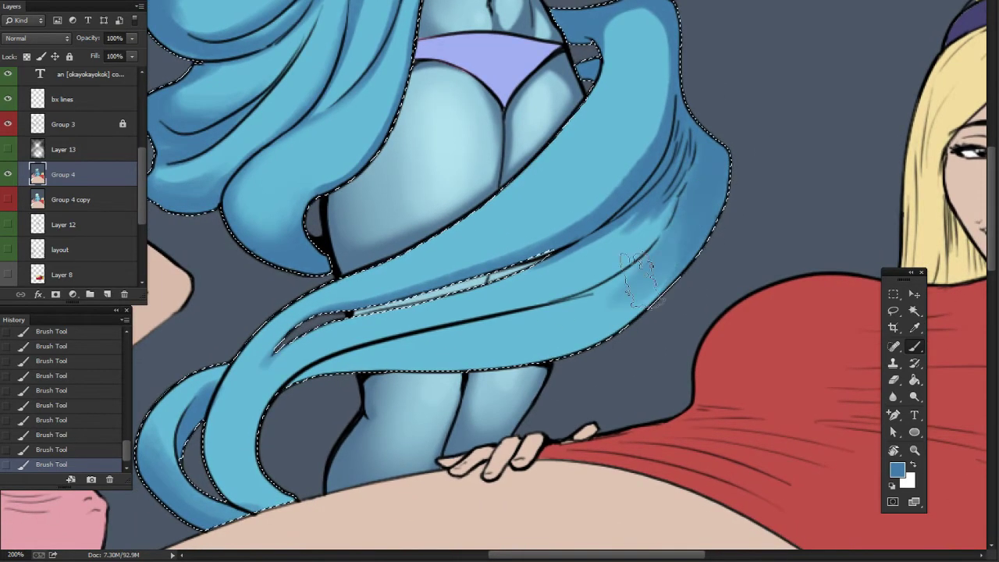
- Shade the trailing end's inner band and the underside of the drape above the knees, up to the outer bend
drag(341, 438, 366, 432)
drag(272, 482, 267, 418)
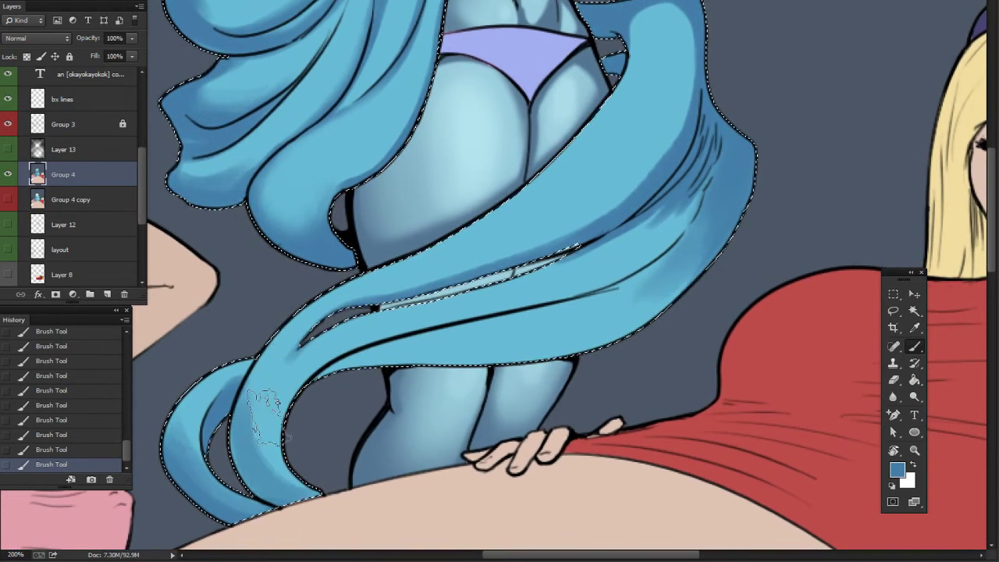
drag(390, 353, 511, 331)
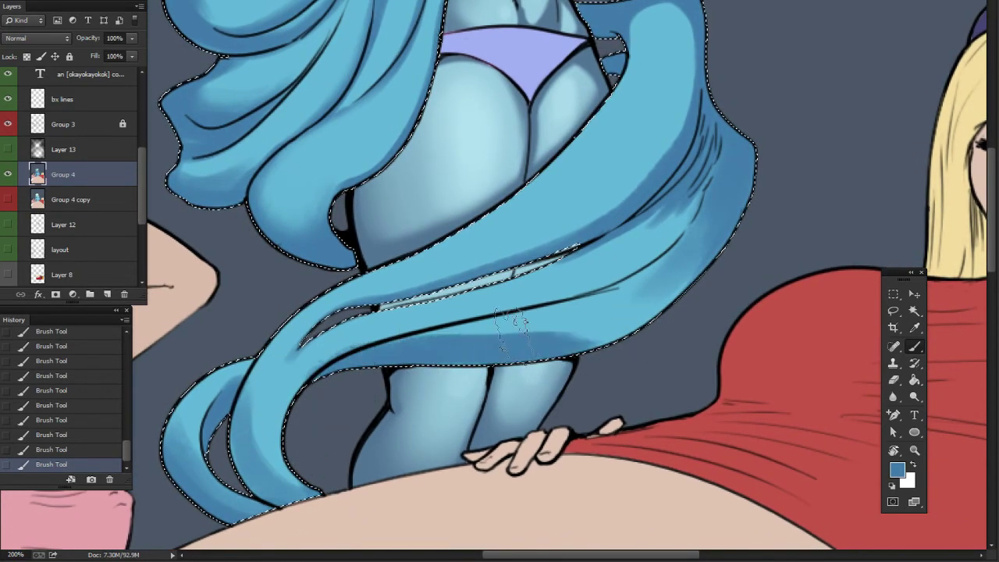
drag(436, 339, 546, 323)
drag(464, 339, 574, 326)
drag(507, 347, 656, 309)
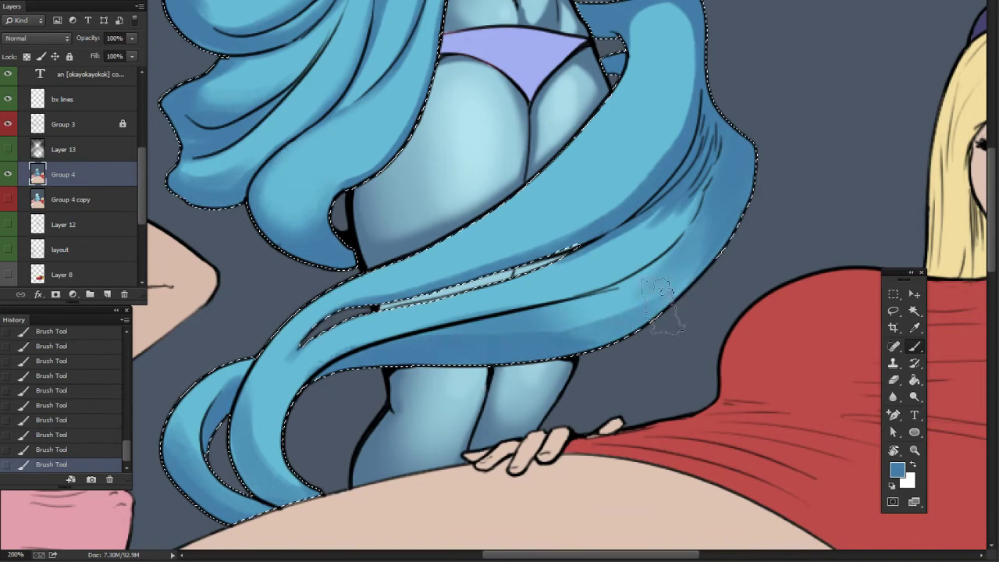
- Blend the trailing end's inner band with a smaller textured brush and the drape's sampled lighter blue
drag(725, 292, 774, 310)
right_click(415, 400)
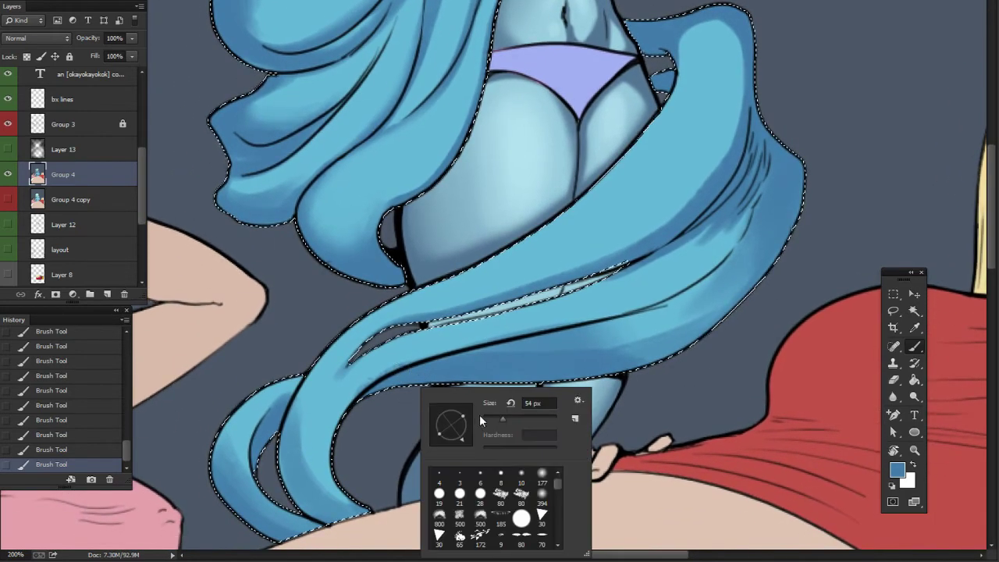
click(488, 419)
click(388, 337)
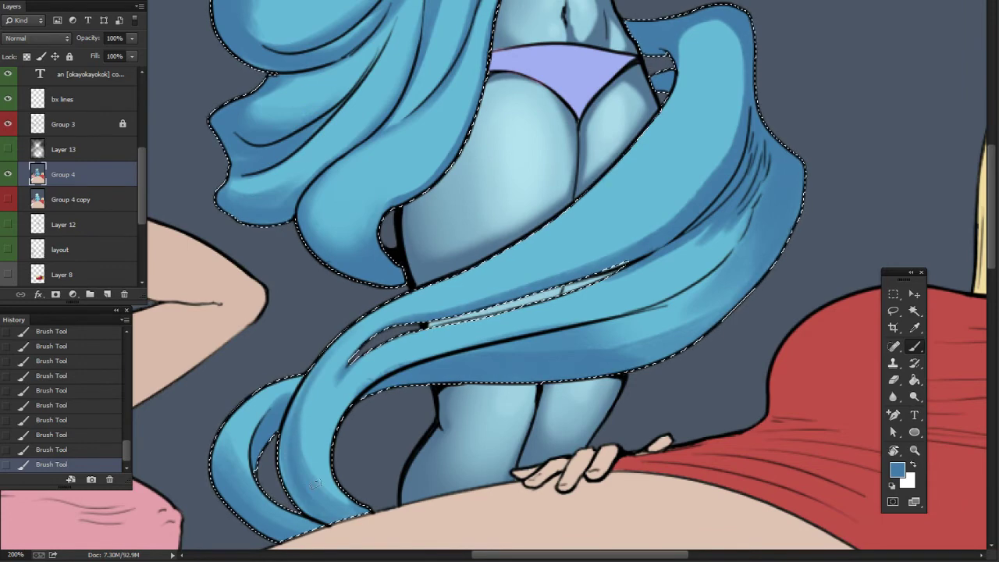
alt+click(317, 434)
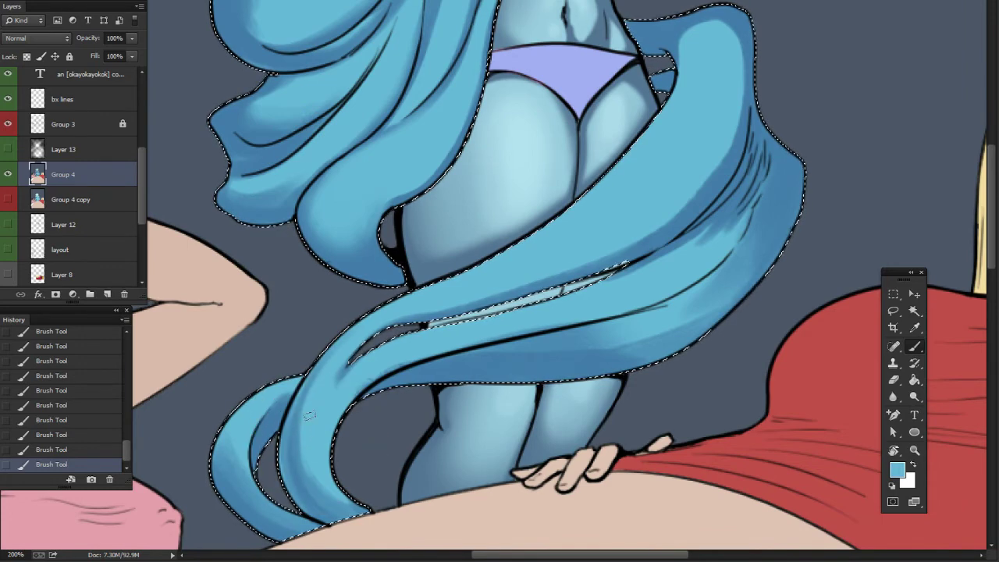
- Sample the drape's darker blue and shade the long fold's upper edge along the thigh with a larger textured brush
alt+click(484, 368)
drag(605, 278, 577, 327)
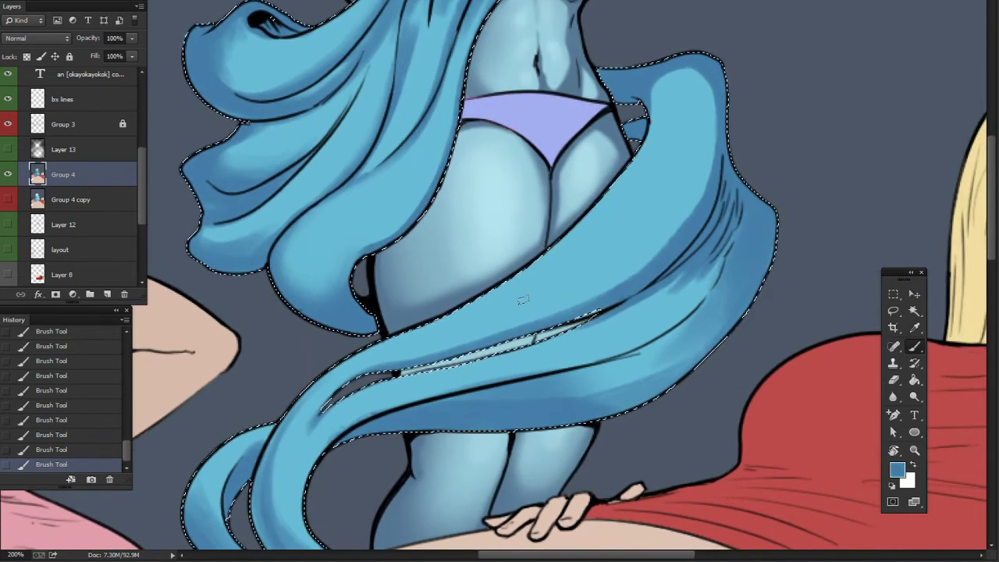
right_click(528, 290)
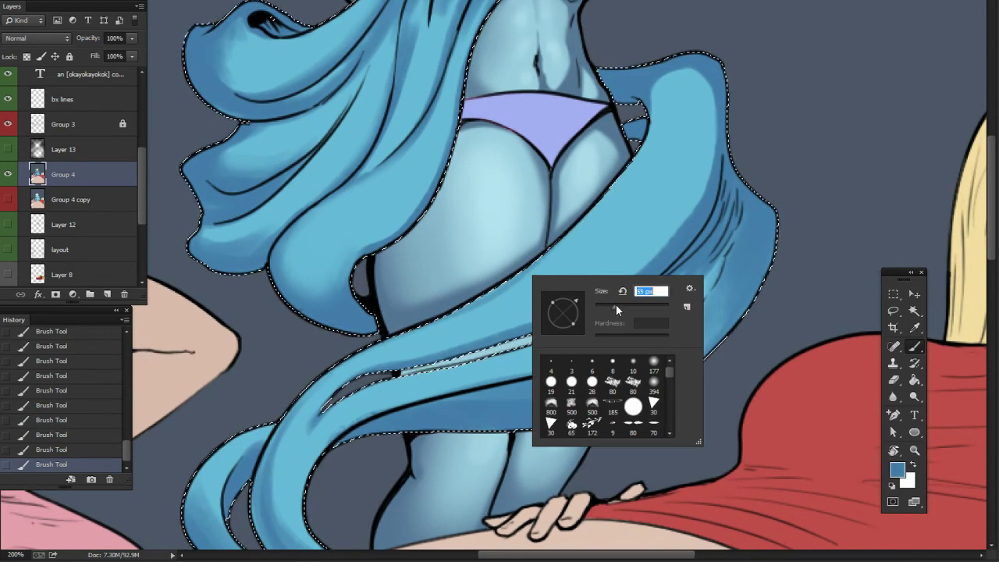
drag(506, 286, 576, 252)
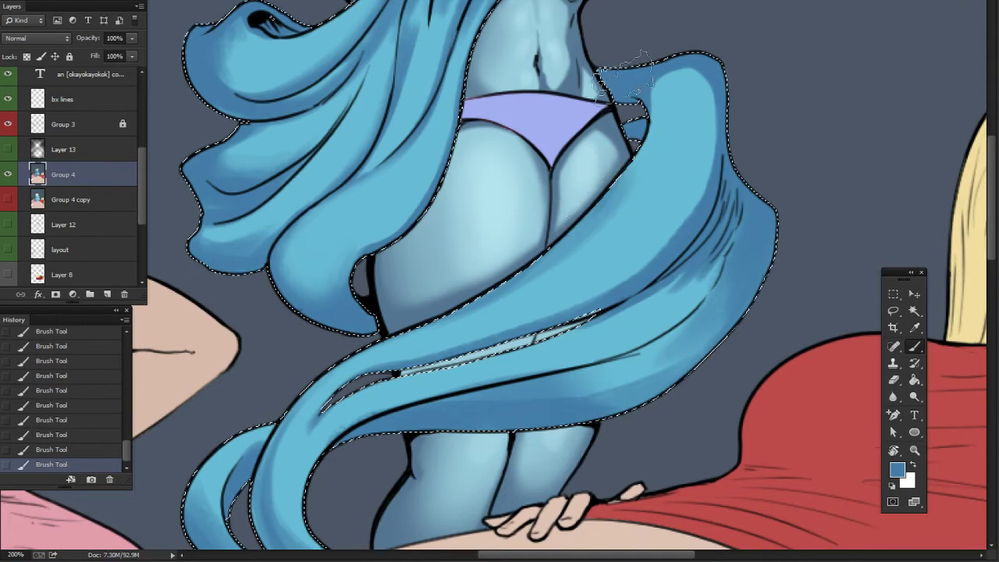
- Set the foreground color to the pale aqua #adf3ea for the drape's highlights
key(ctrl+d)
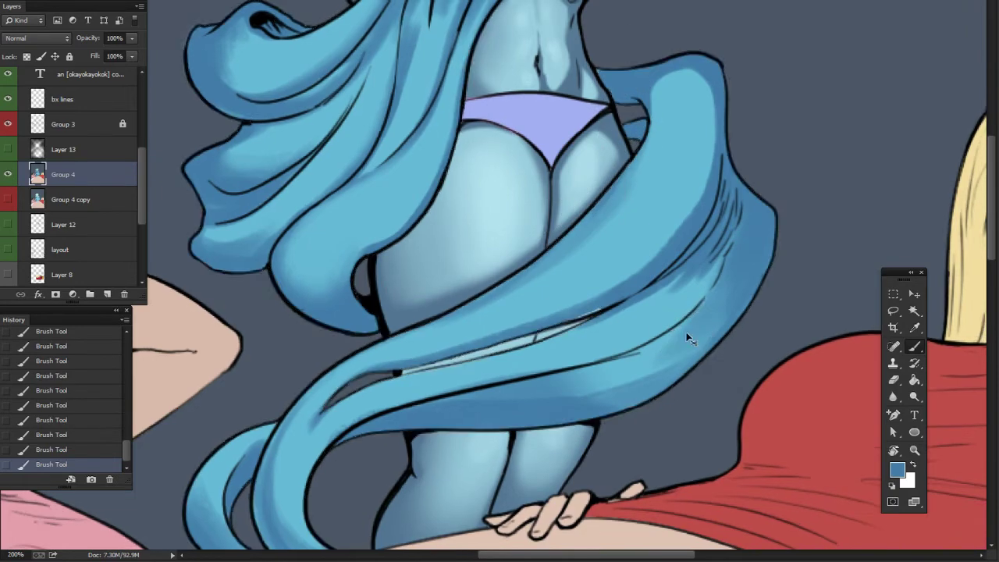
key(ctrl+0)
key(ctrl+plus)
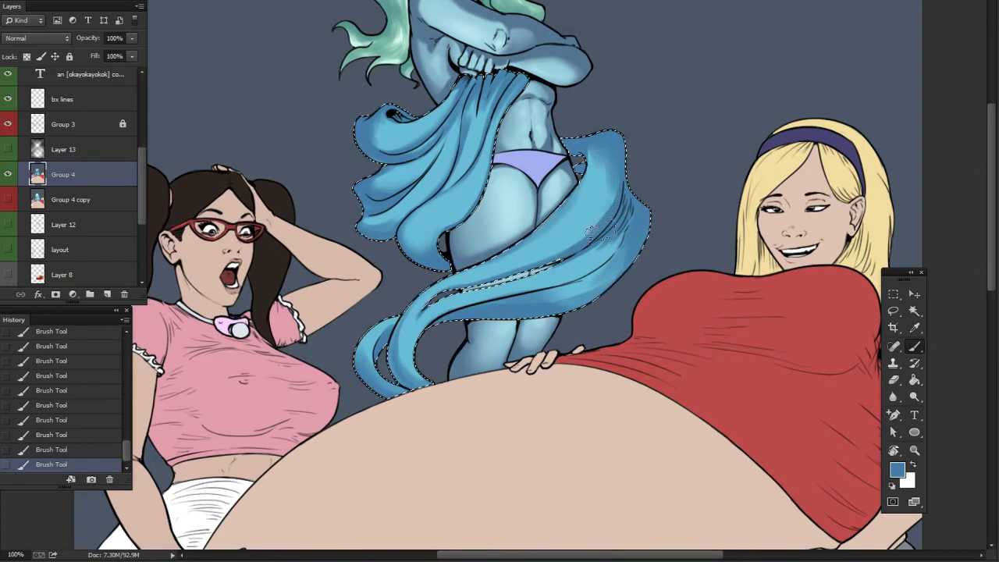
mouse_move(648, 317)
mouse_down()
mouse_move(677, 327)
mouse_move(643, 342)
mouse_up()
alt+click(576, 250)
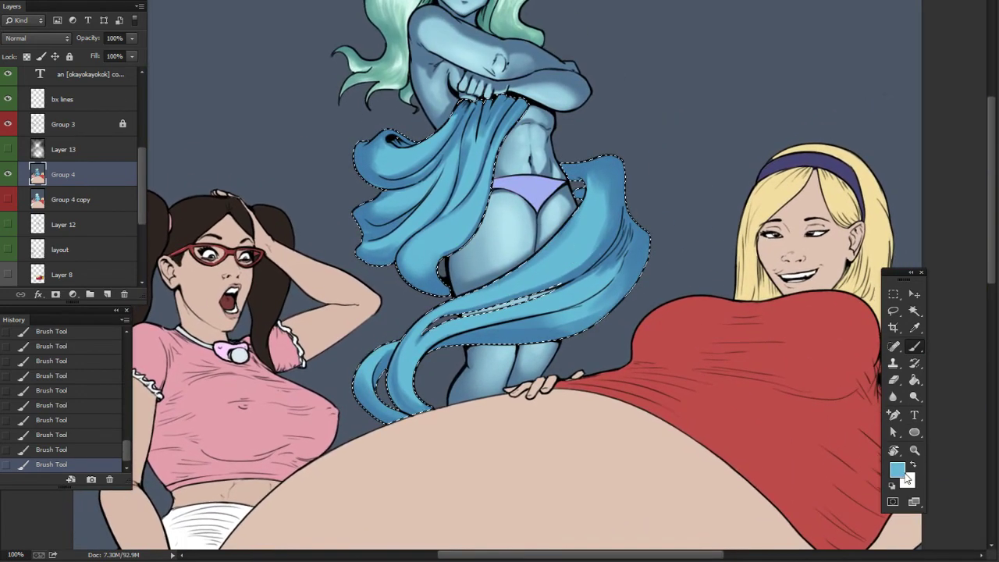
click(899, 471)
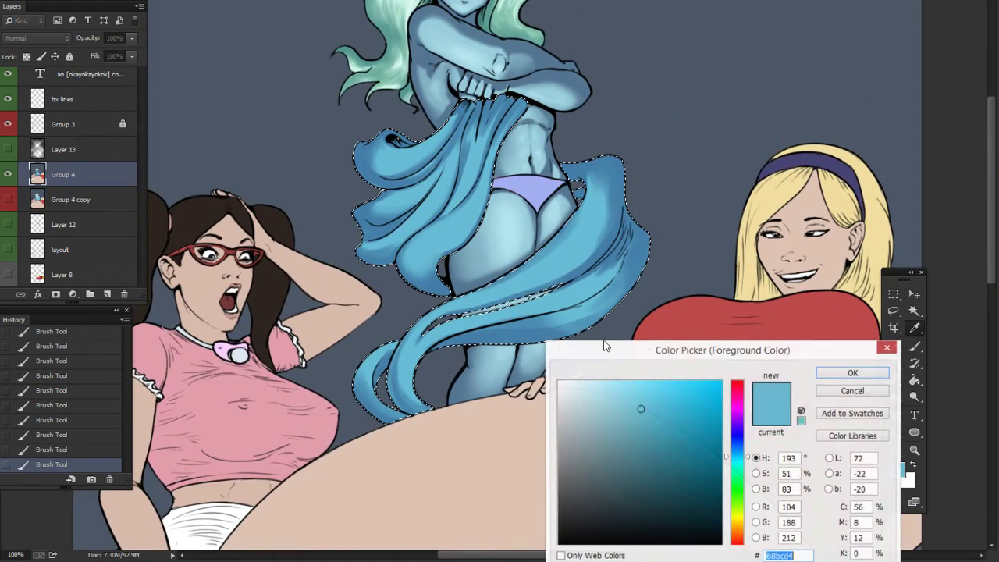
click(609, 392)
click(748, 465)
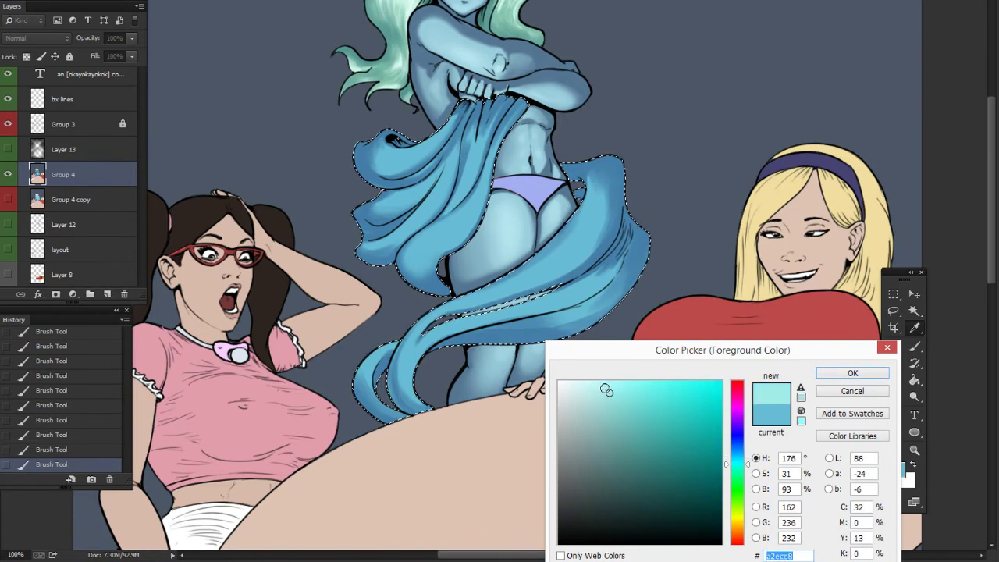
click(605, 388)
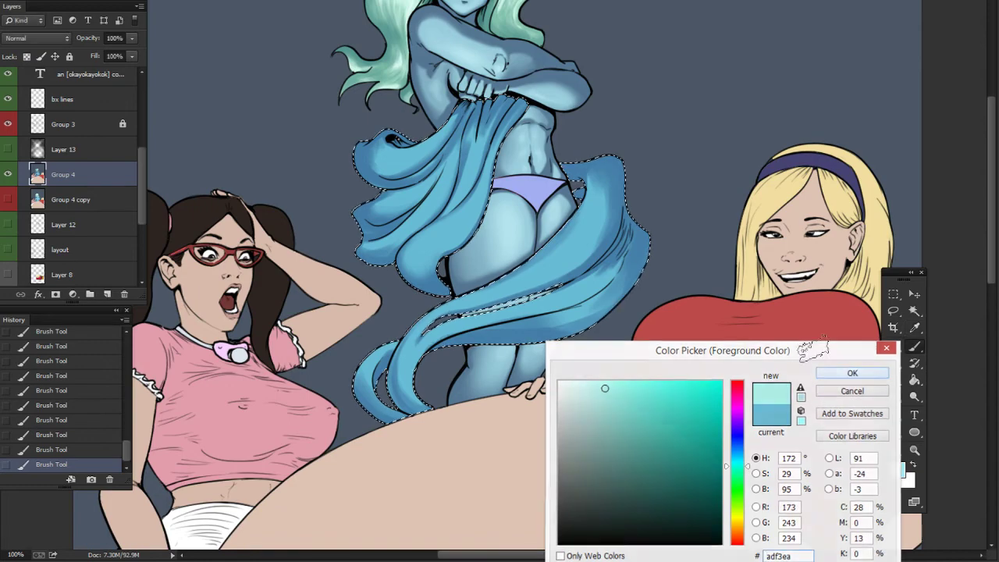
click(852, 373)
- Paint a pale aqua highlight on the rounded lower fold of the hanging drape beside the thigh, using a smaller textured brush
key(ctrl+plus)
mouse_move(409, 162)
mouse_down()
mouse_move(471, 327)
mouse_move(474, 312)
mouse_up()
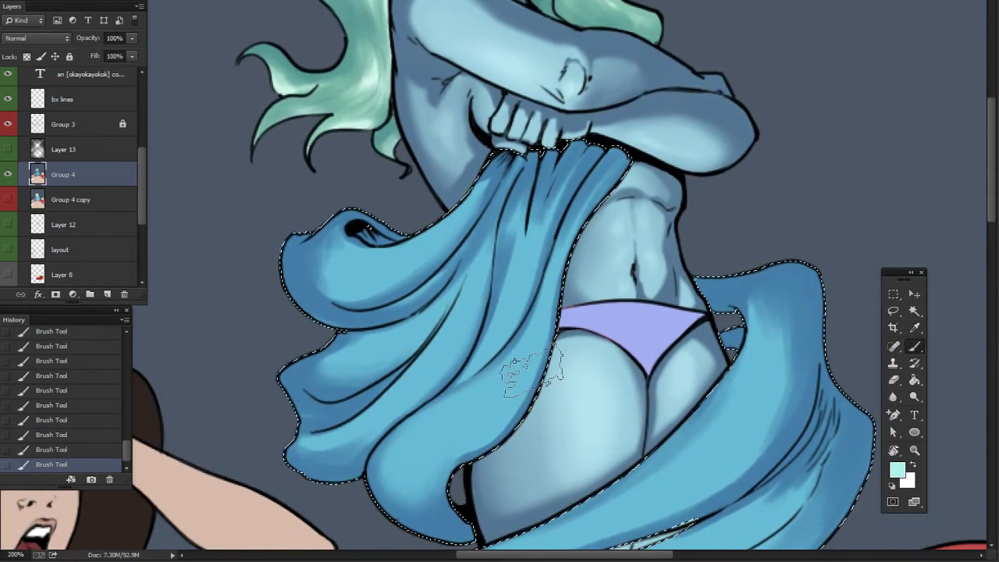
right_click(538, 374)
drag(614, 404, 606, 404)
key(Return)
mouse_move(430, 435)
mouse_down()
mouse_move(480, 398)
mouse_move(417, 462)
mouse_move(419, 474)
mouse_move(429, 425)
mouse_move(484, 395)
mouse_move(427, 442)
mouse_move(470, 398)
mouse_move(445, 425)
mouse_move(445, 450)
mouse_move(431, 446)
mouse_move(457, 445)
mouse_move(437, 476)
mouse_move(452, 426)
mouse_up()
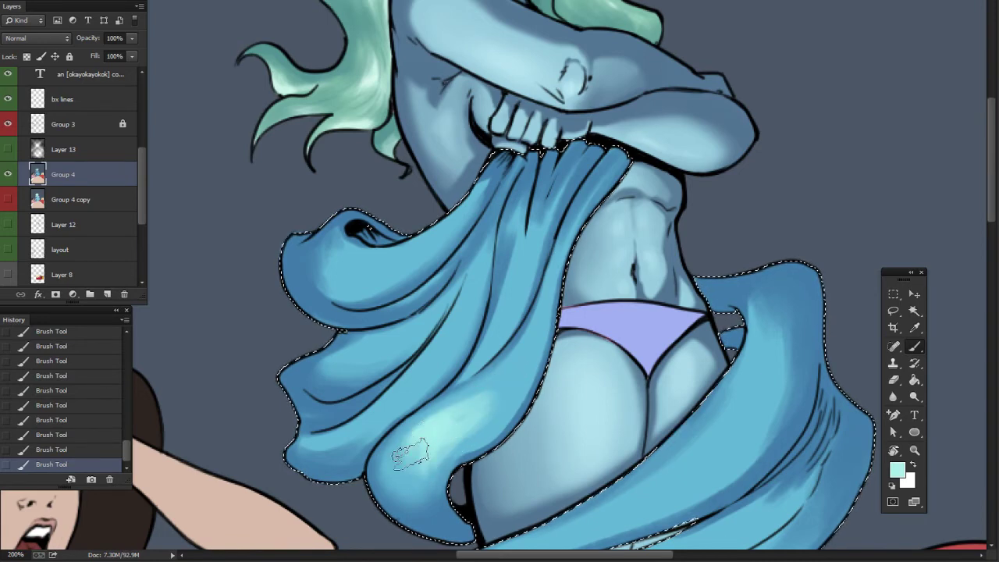
- Set the brush to 17 px and highlight the remaining folds of the hanging drape from the hand to its outer curl
right_click(496, 398)
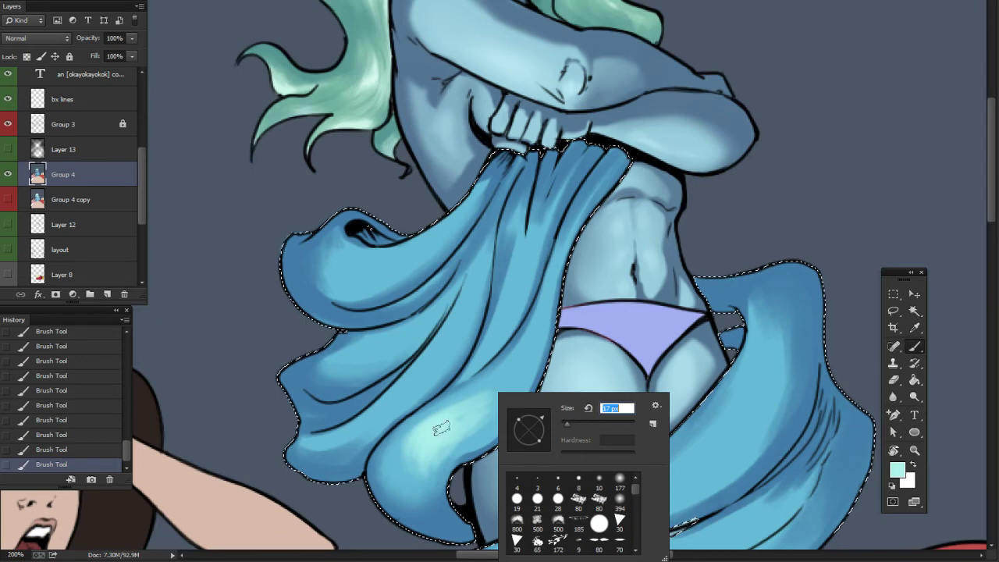
key(Return)
mouse_move(444, 416)
mouse_down()
mouse_move(543, 295)
mouse_move(528, 350)
mouse_move(451, 416)
mouse_move(511, 372)
mouse_move(404, 460)
mouse_move(515, 361)
mouse_move(449, 429)
mouse_move(548, 294)
mouse_move(514, 359)
mouse_up()
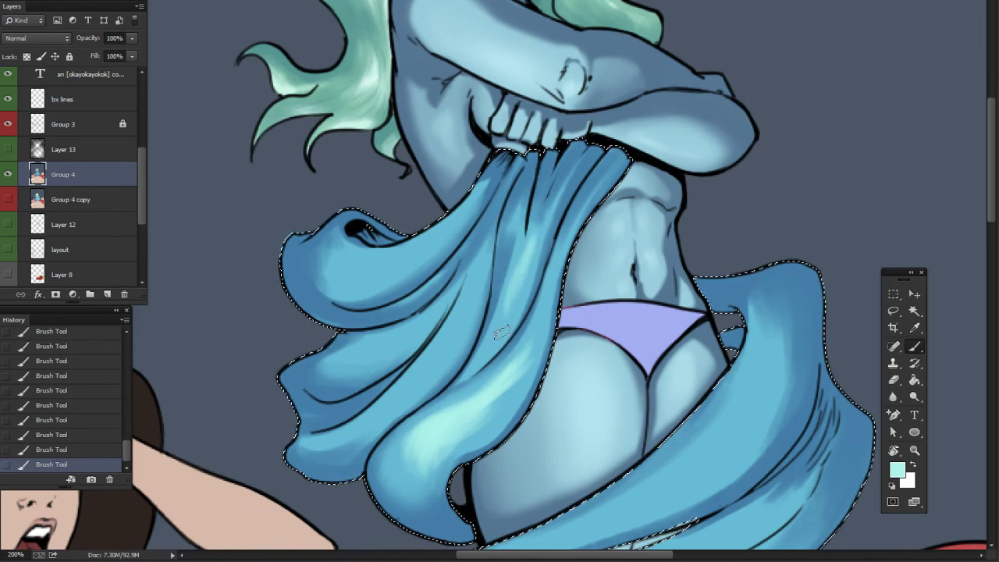
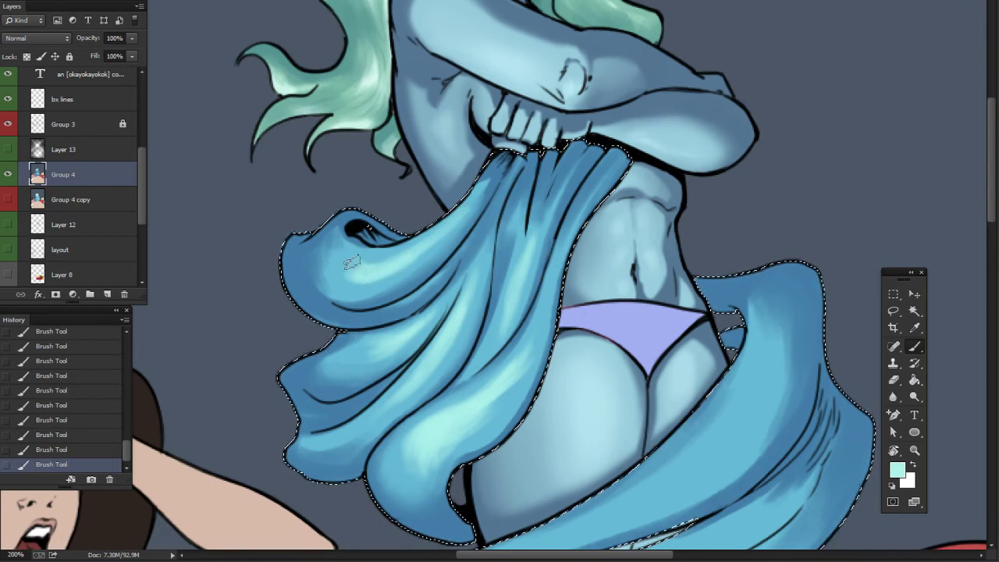
- Paint aqua highlight streaks along the wide fold that sweeps across the thighs up toward the hip
mouse_move(649, 348)
mouse_down()
mouse_move(586, 239)
mouse_move(547, 228)
mouse_up()
drag(636, 306, 619, 308)
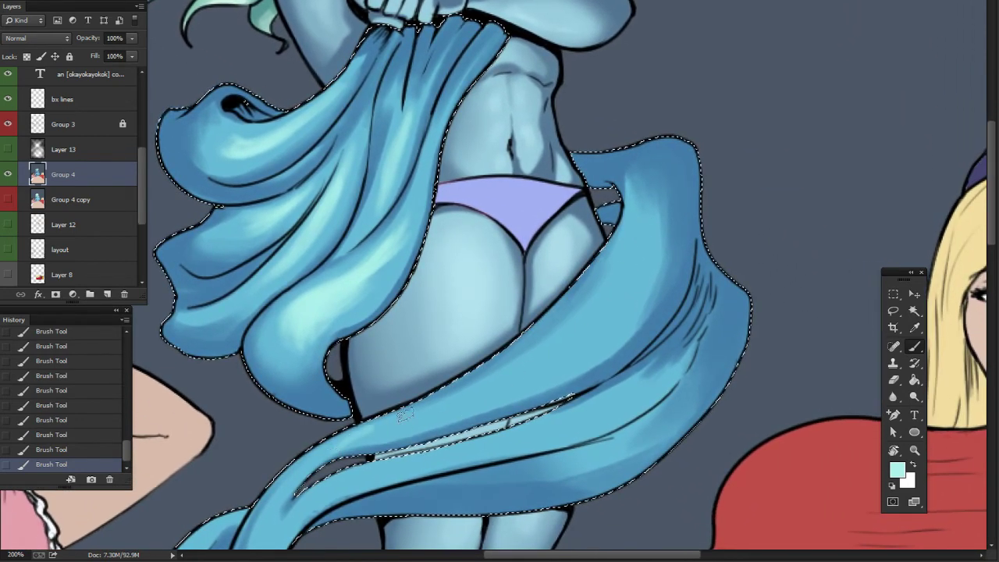
drag(497, 391, 645, 243)
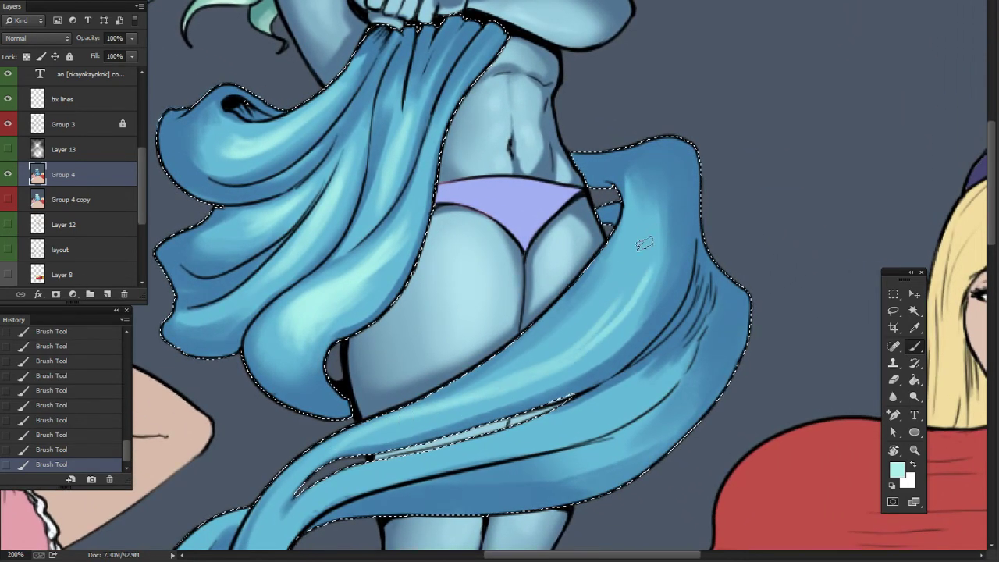
mouse_move(491, 382)
mouse_down()
mouse_move(518, 377)
mouse_move(634, 258)
mouse_up()
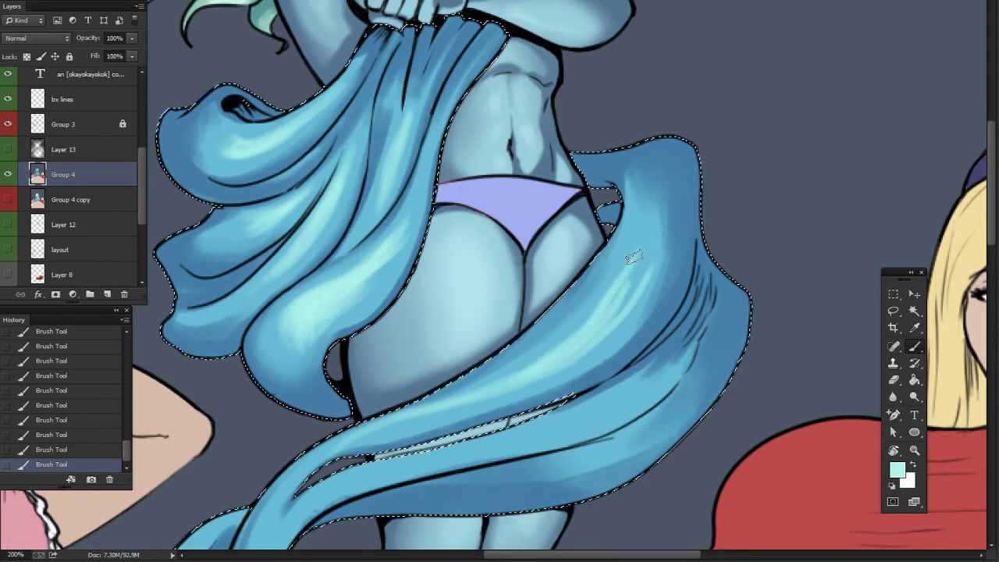
mouse_move(616, 311)
mouse_down()
mouse_move(609, 307)
mouse_move(646, 258)
mouse_up()
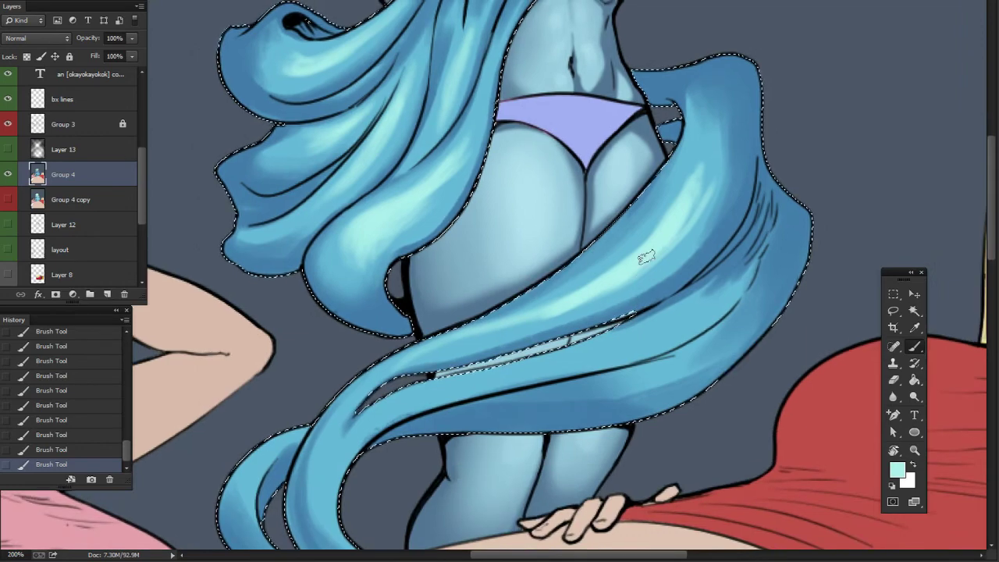
- Set the brush to 31 px and broaden the highlight along the wide fold above the slit up to the hip
right_click(630, 279)
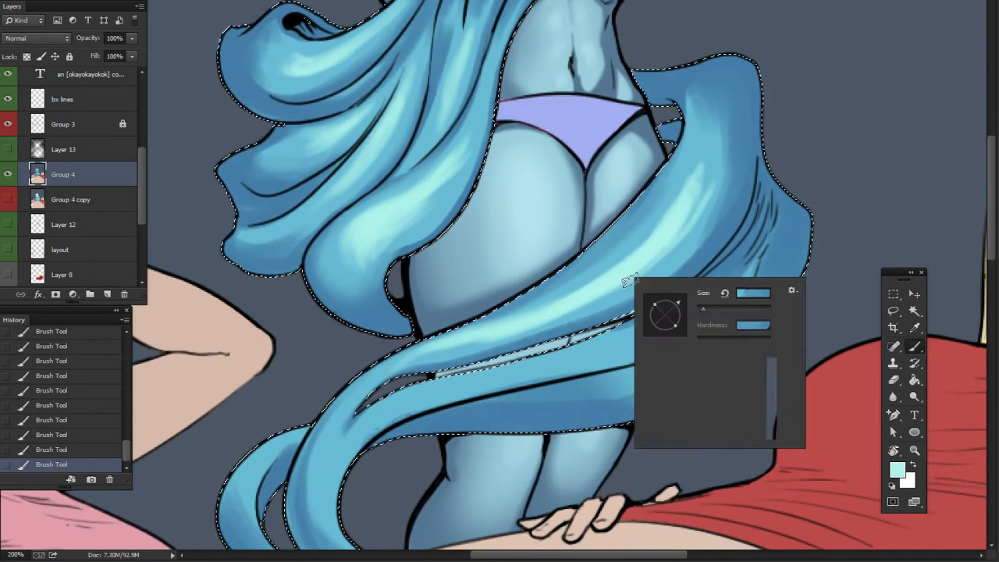
drag(703, 309, 707, 310)
click(578, 291)
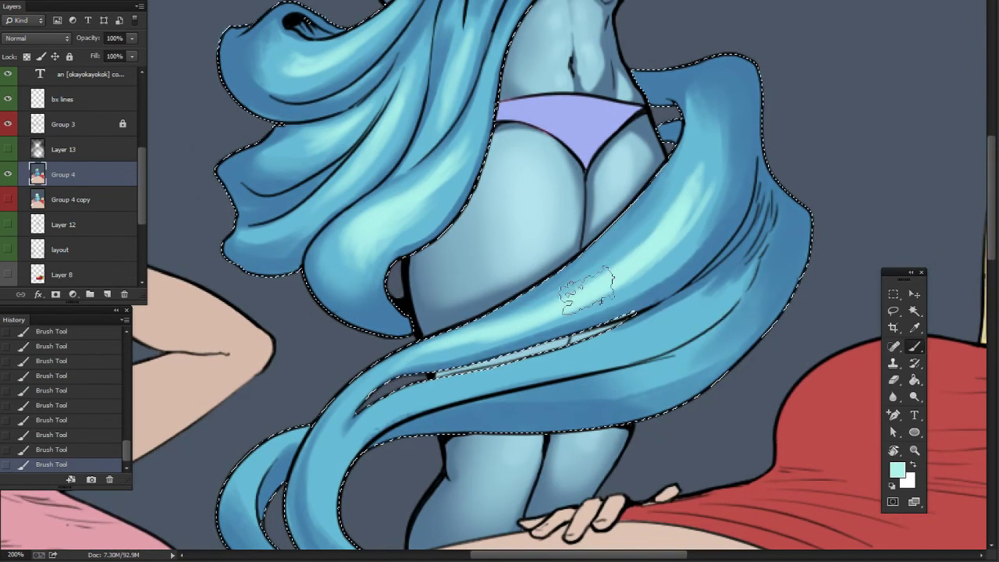
mouse_move(587, 291)
mouse_down()
mouse_move(677, 202)
mouse_move(592, 295)
mouse_move(661, 233)
mouse_move(695, 160)
mouse_up()
mouse_move(668, 223)
mouse_down()
mouse_move(690, 123)
mouse_move(677, 225)
mouse_move(689, 123)
mouse_move(680, 219)
mouse_move(695, 146)
mouse_move(681, 222)
mouse_move(687, 197)
mouse_up()
drag(628, 267, 689, 195)
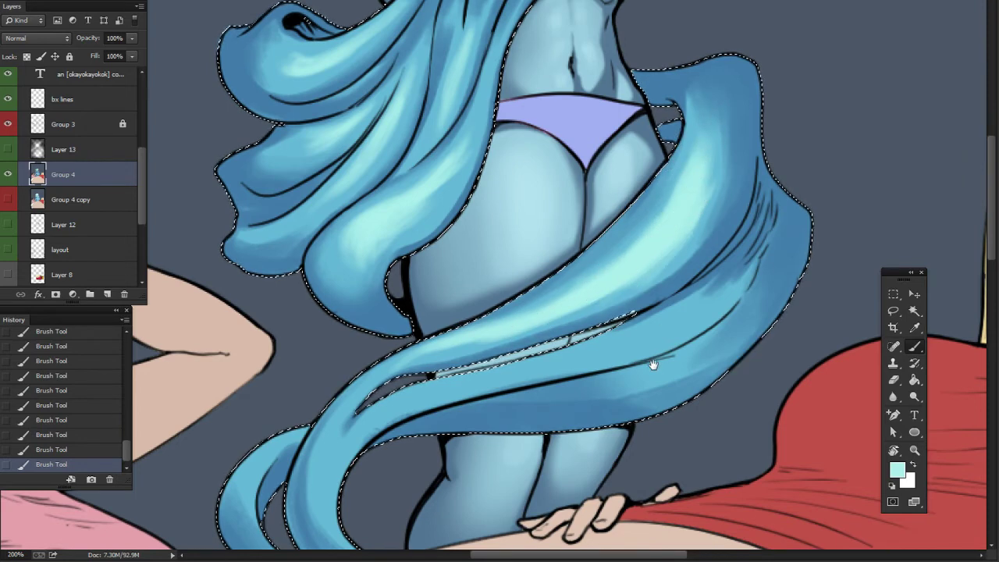
- Highlight the outer loop of the drape's trailing end with the 31 px brush
drag(653, 366, 643, 287)
right_click(355, 373)
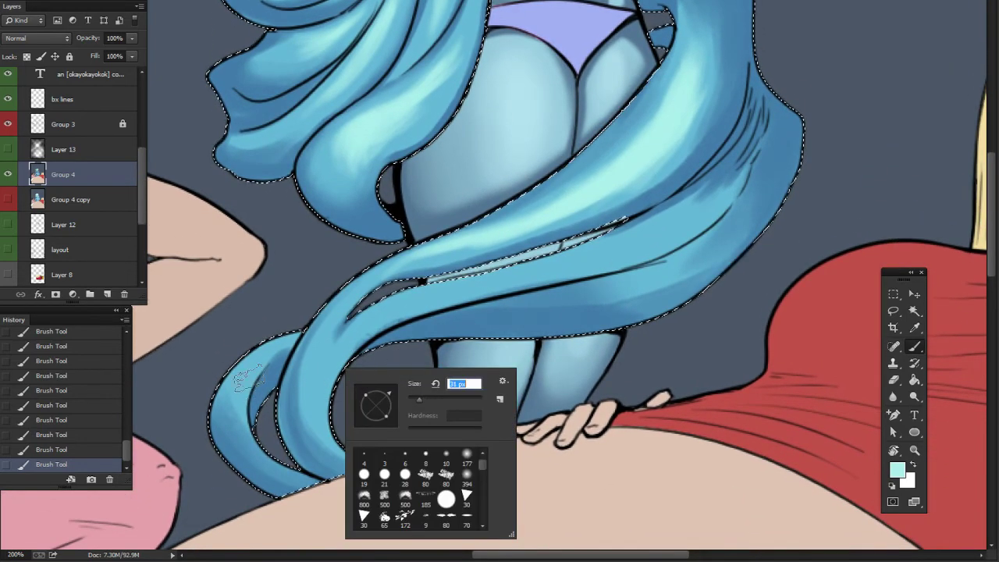
drag(249, 373, 273, 342)
- Reduce the brush size and highlight the trailing end's inner band and the folds below the slit up to the outer bend
right_click(388, 375)
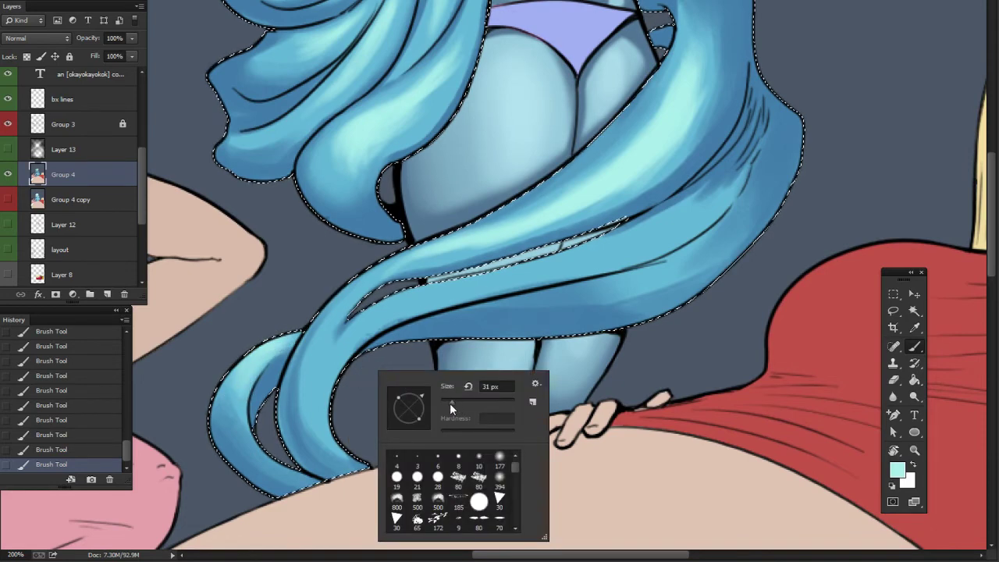
drag(451, 404, 446, 403)
mouse_move(318, 408)
mouse_down()
mouse_move(328, 343)
mouse_move(342, 348)
mouse_up()
drag(334, 391, 371, 340)
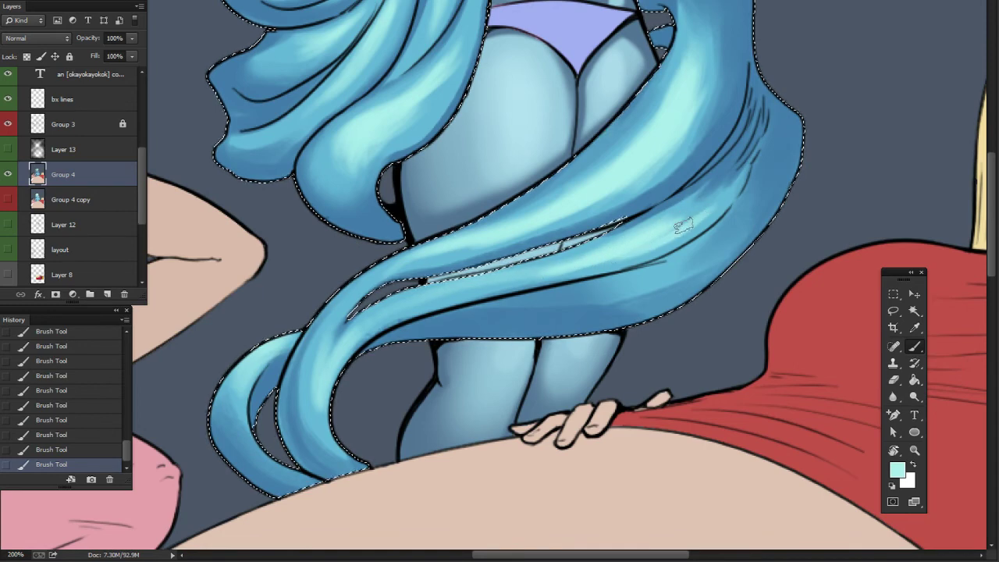
drag(585, 333, 531, 348)
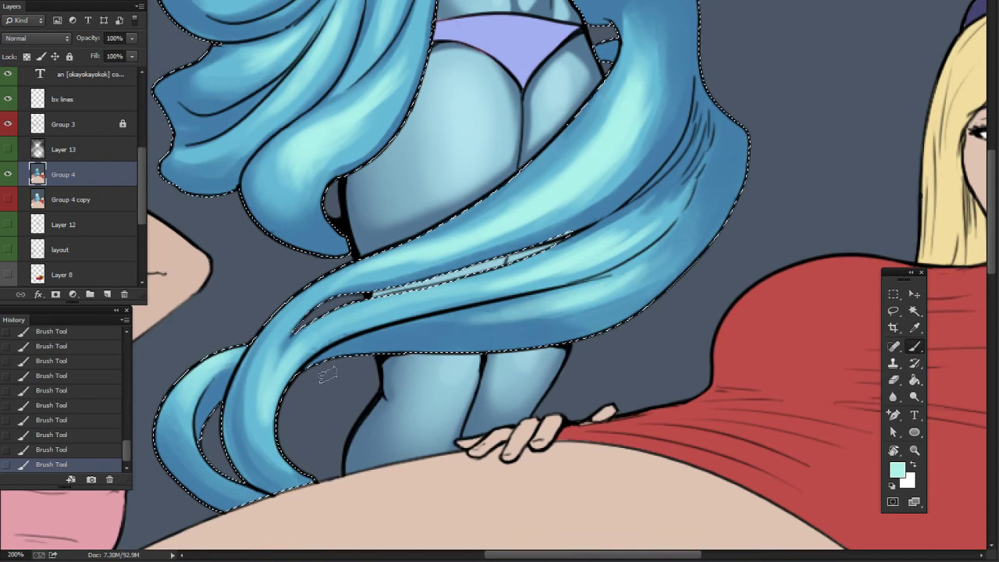
drag(645, 340, 653, 403)
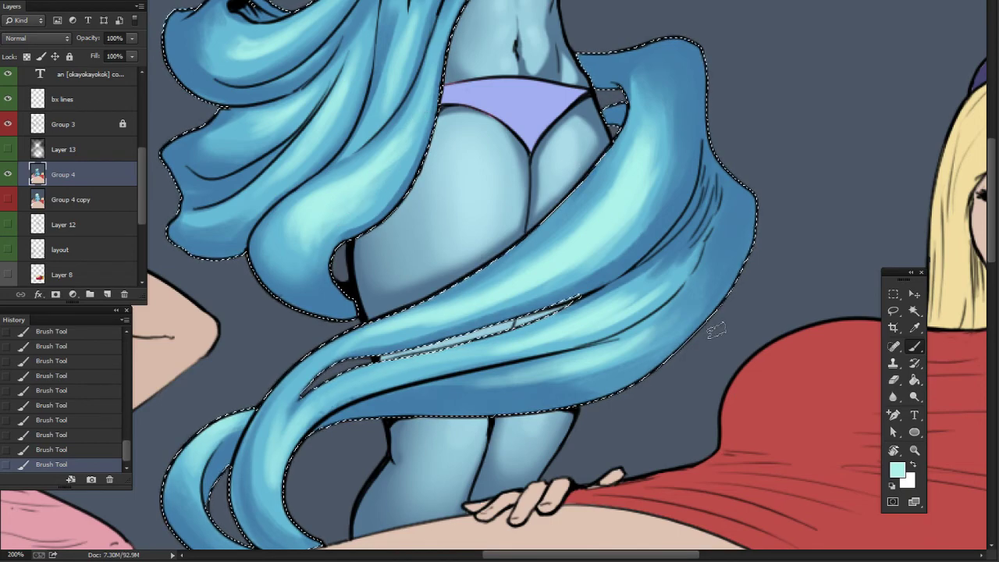
- Deselect the drape and select the goddess's lavender underwear with the Magic Wand
key(ctrl+minus)
click(894, 311)
click(830, 319)
drag(689, 267, 711, 333)
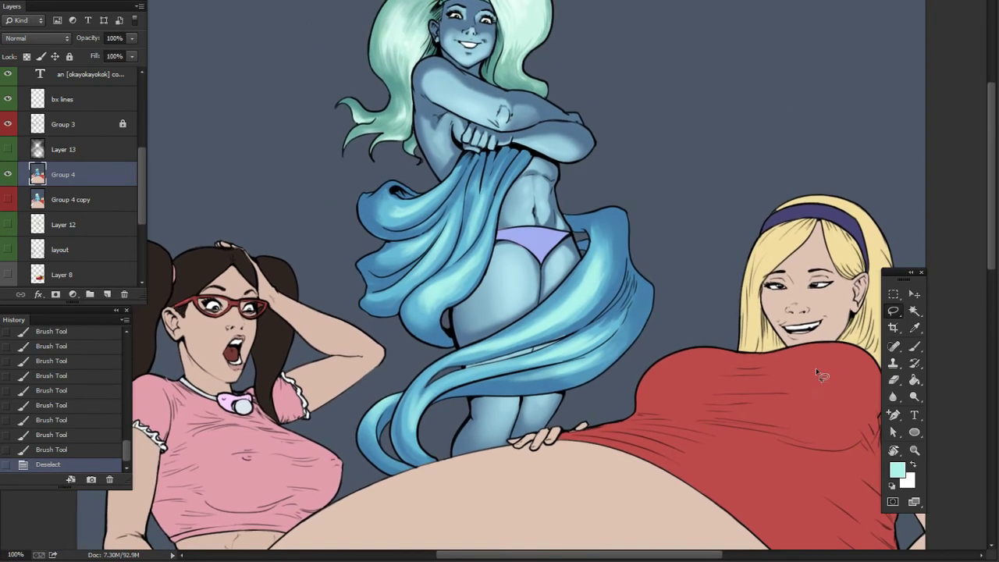
click(915, 311)
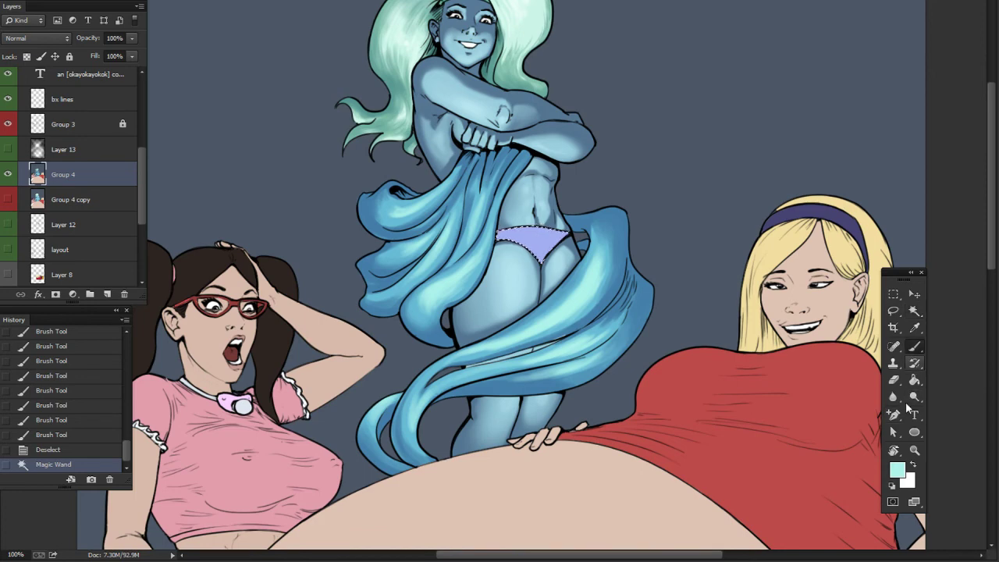
- Set the foreground color to the muted violet-blue #6f7ab5
click(897, 469)
click(552, 222)
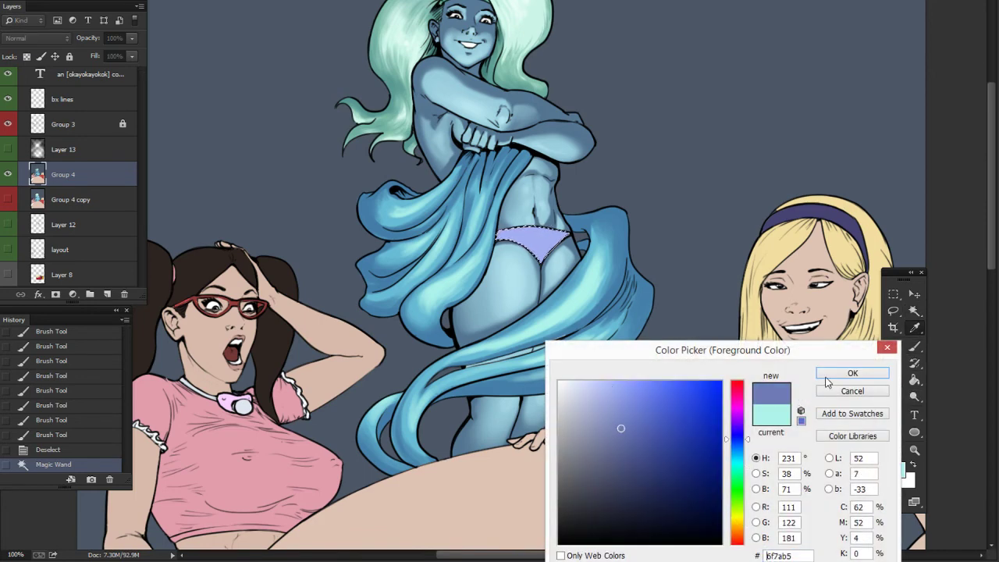
click(830, 376)
- Shade the edges of the lavender underwear with the soft round 177 px brush, then refine them with a different brush size
key(b)
right_click(744, 400)
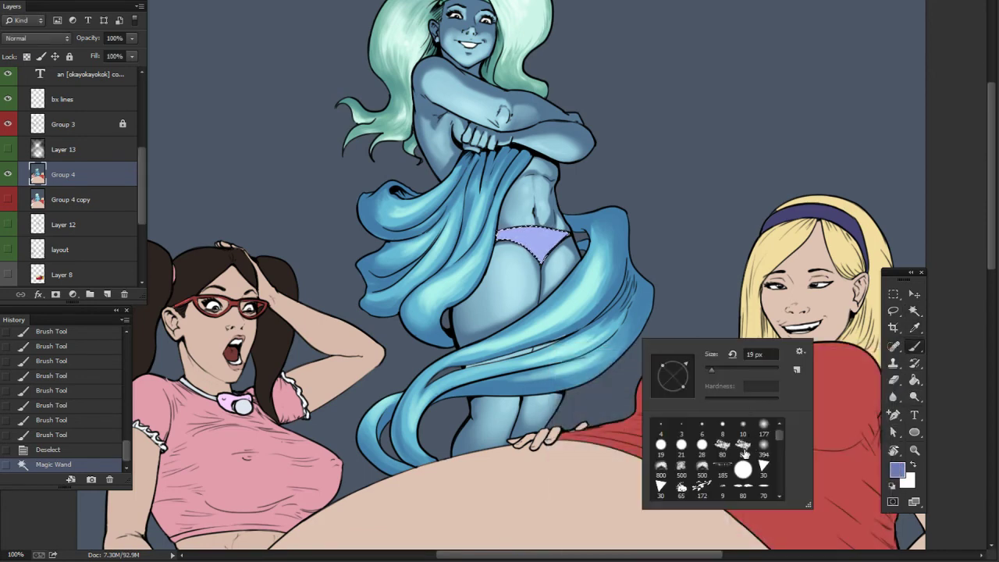
click(768, 430)
click(488, 264)
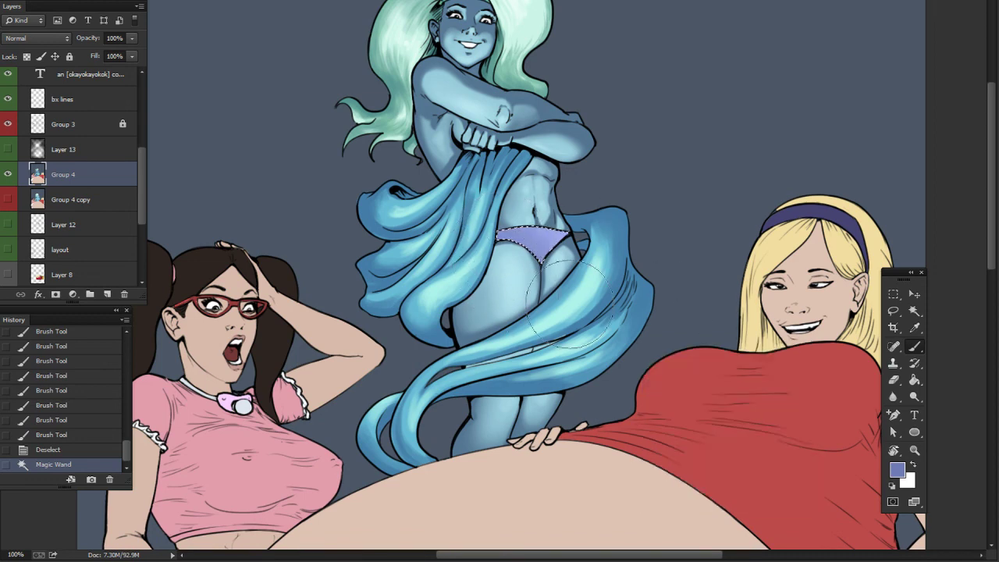
drag(571, 304, 598, 169)
right_click(597, 171)
click(638, 199)
click(560, 231)
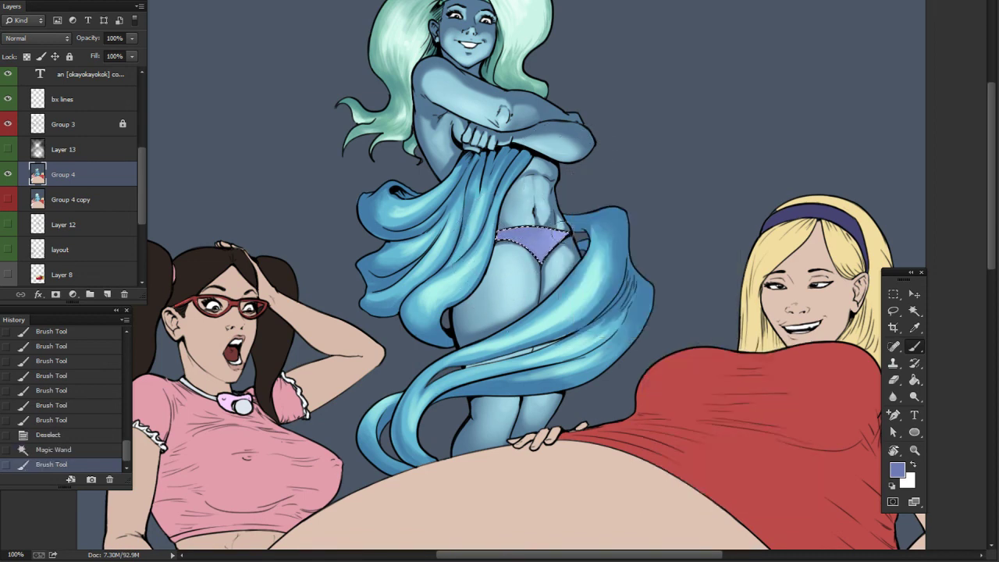
- Build up the violet-blue shading along the waistband, sides and lower edges of the lavender underwear
mouse_move(564, 224)
mouse_down()
mouse_move(484, 244)
mouse_move(521, 220)
mouse_move(577, 233)
mouse_up()
drag(483, 243, 588, 240)
mouse_move(500, 241)
mouse_down()
mouse_move(588, 243)
mouse_move(551, 243)
mouse_up()
drag(473, 225, 478, 239)
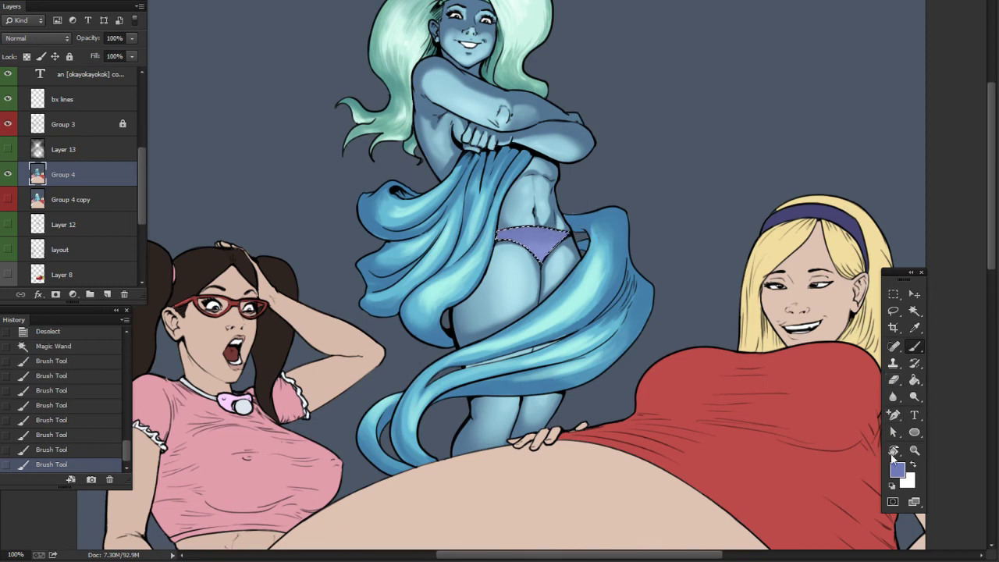
- Set the foreground color to a darker violet and deepen the shadows at the edges of the underwear
click(895, 468)
click(629, 457)
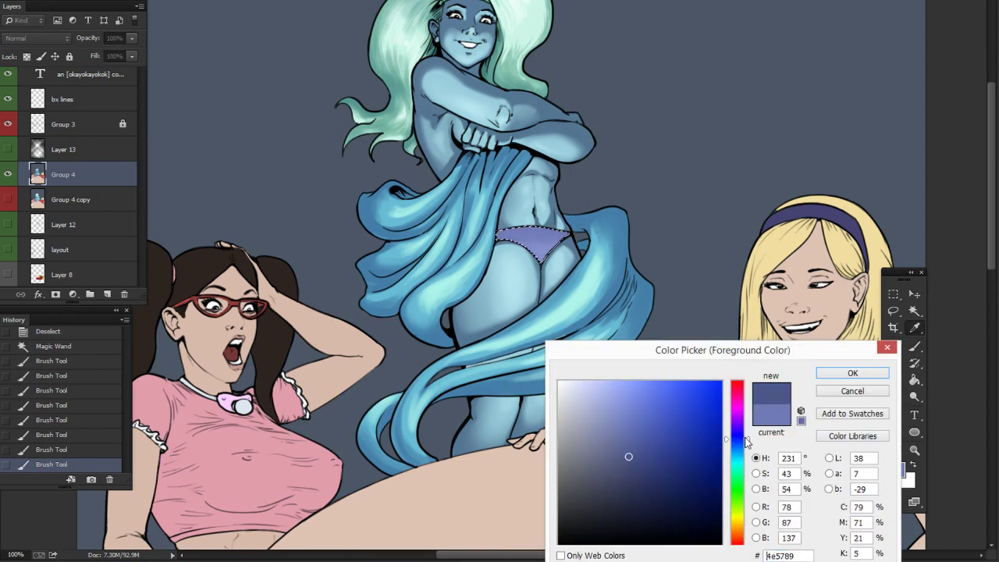
click(838, 376)
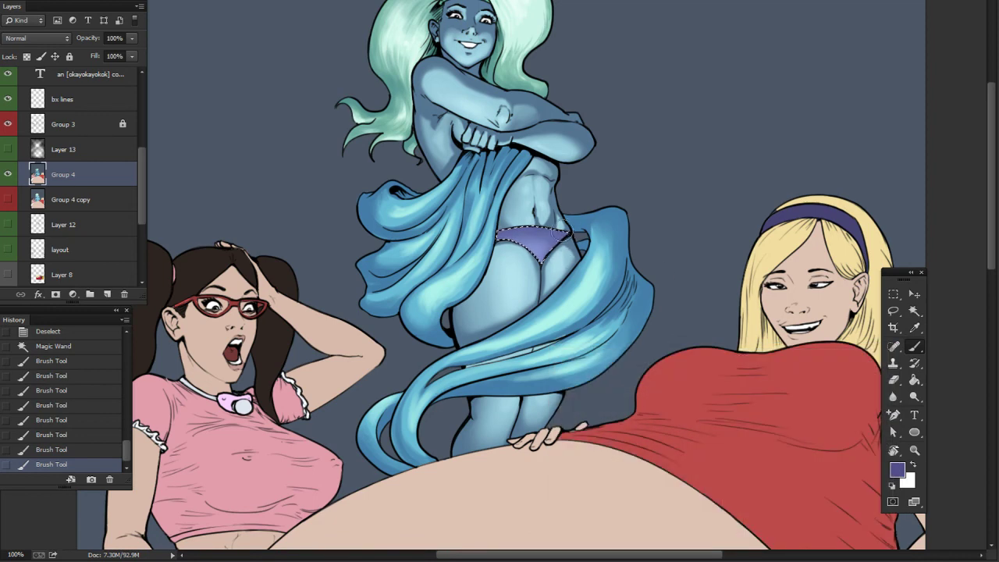
drag(559, 247, 565, 249)
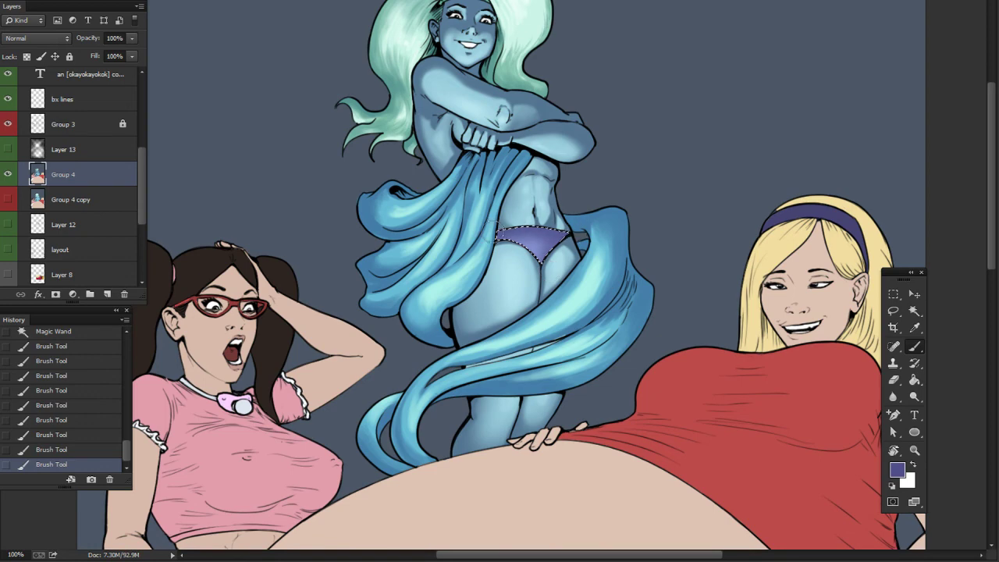
- Deselect the underwear and touch up the area around it with a small soft brush, using blues sampled from the figure
click(894, 311)
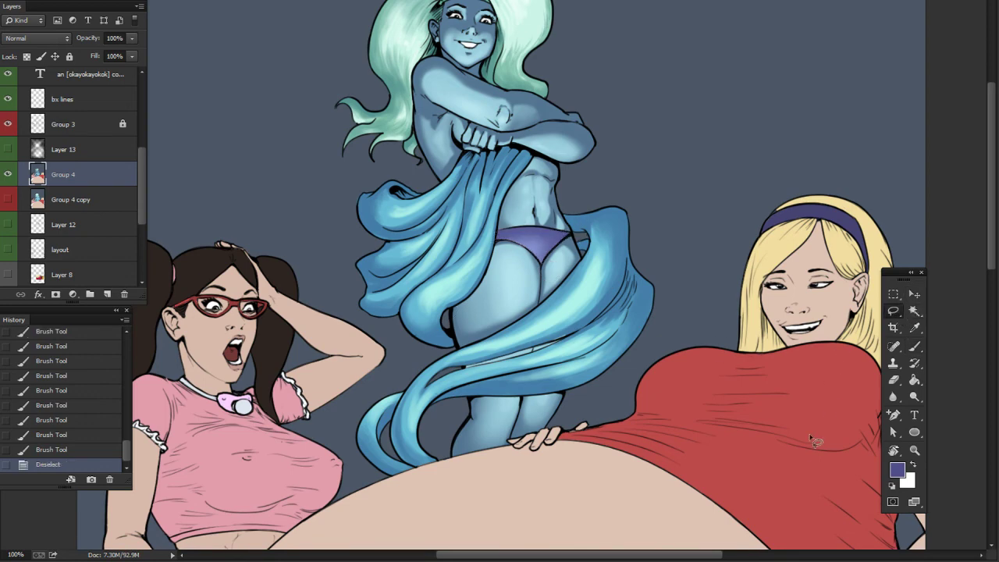
drag(799, 446, 827, 395)
mouse_move(741, 420)
mouse_down()
mouse_move(810, 369)
mouse_move(791, 430)
mouse_move(798, 414)
mouse_move(769, 430)
mouse_move(796, 417)
mouse_move(780, 400)
mouse_move(790, 412)
mouse_move(753, 426)
mouse_move(782, 386)
mouse_up()
key(ctrl+plus)
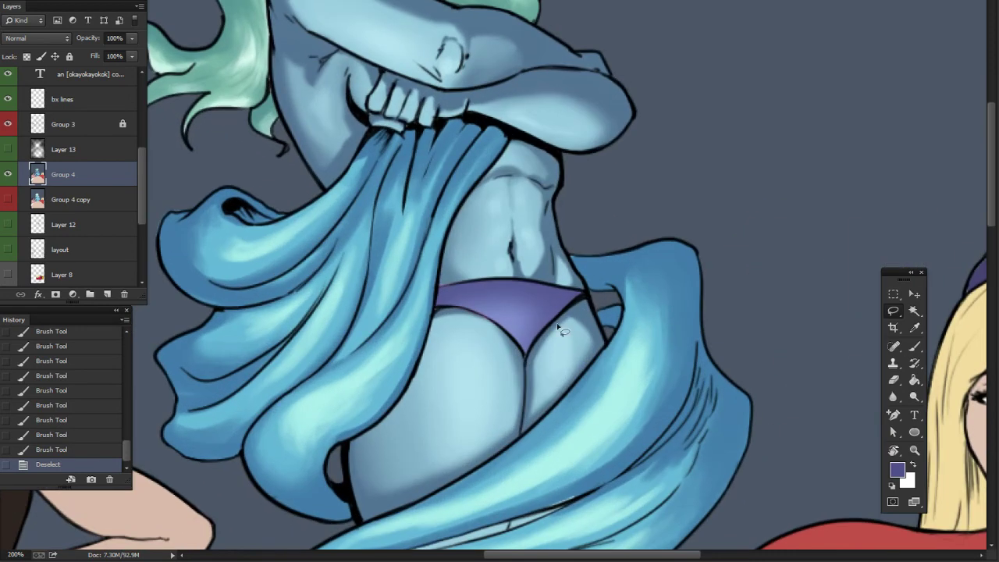
click(914, 346)
right_click(533, 345)
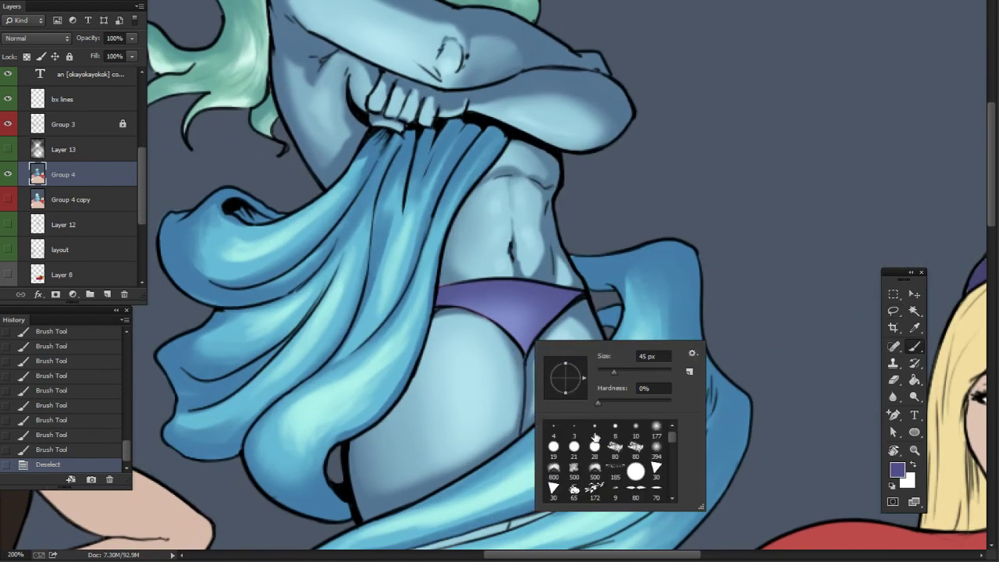
alt+click(518, 354)
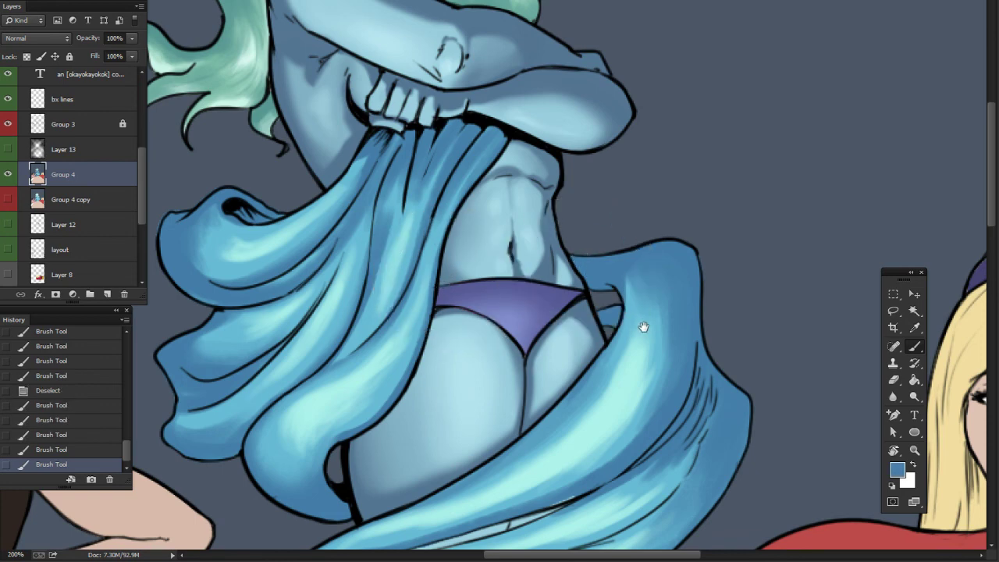
drag(643, 327, 655, 336)
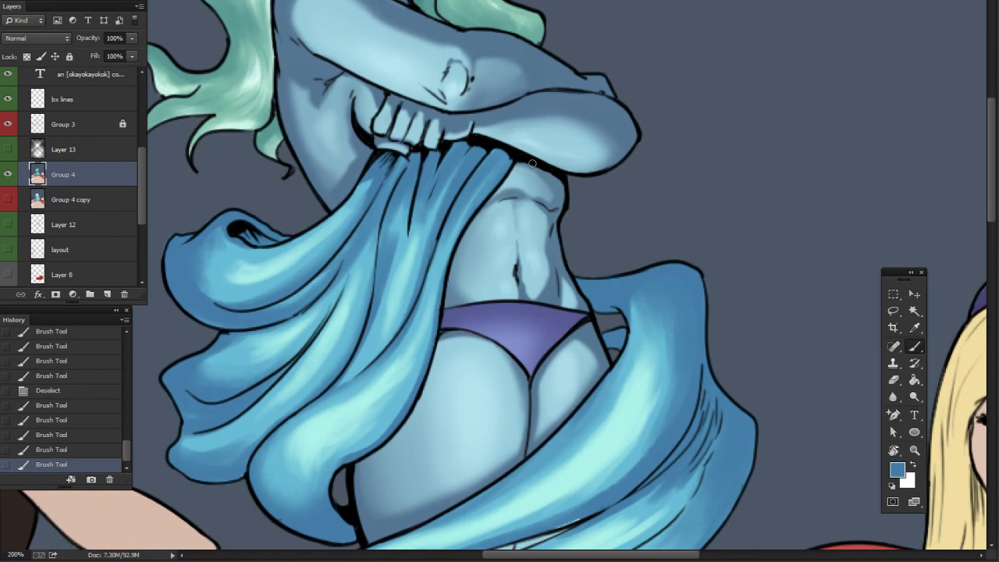
mouse_move(562, 373)
mouse_down()
mouse_move(615, 416)
mouse_move(624, 477)
mouse_up()
- Select the narrow slit of skin between the lower drape folds with the Magic Wand, shade it muted blue, and deselect
key(ctrl+minus)
key(ctrl+minus)
drag(684, 446, 684, 398)
key(ctrl+plus)
scroll(577, 355, up, 1)
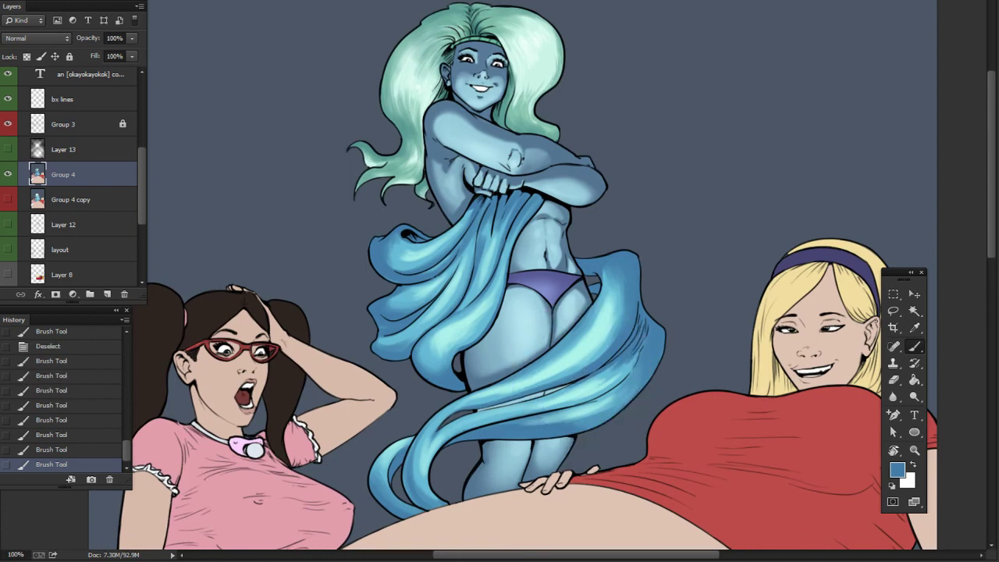
click(914, 310)
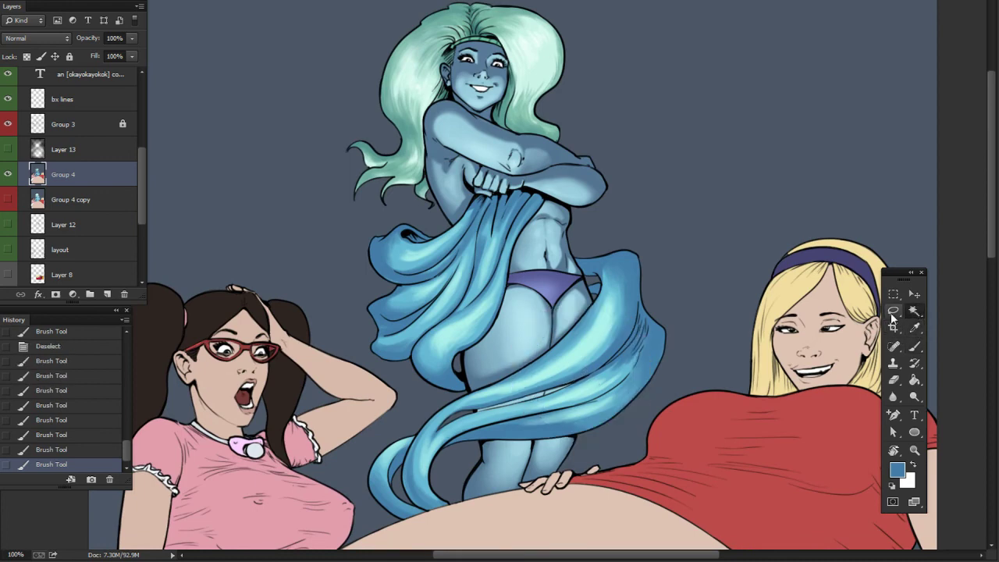
click(529, 401)
key(b)
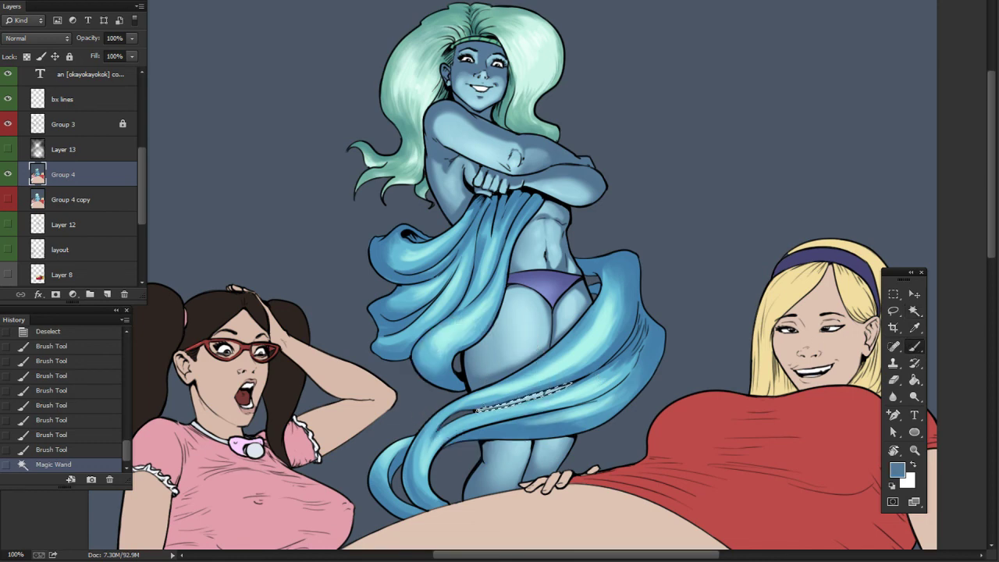
drag(507, 403, 528, 398)
right_click(528, 399)
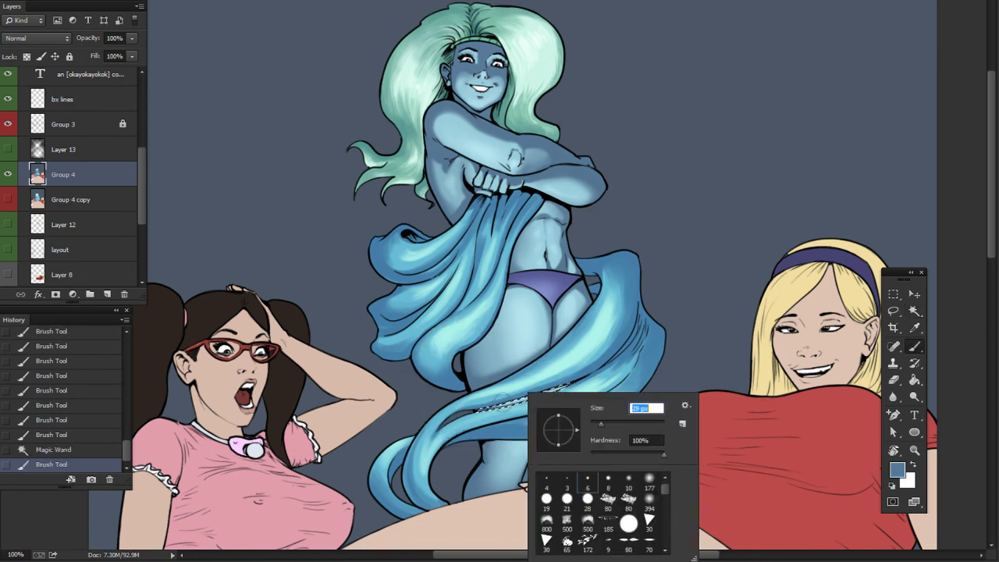
key(Return)
key(l)
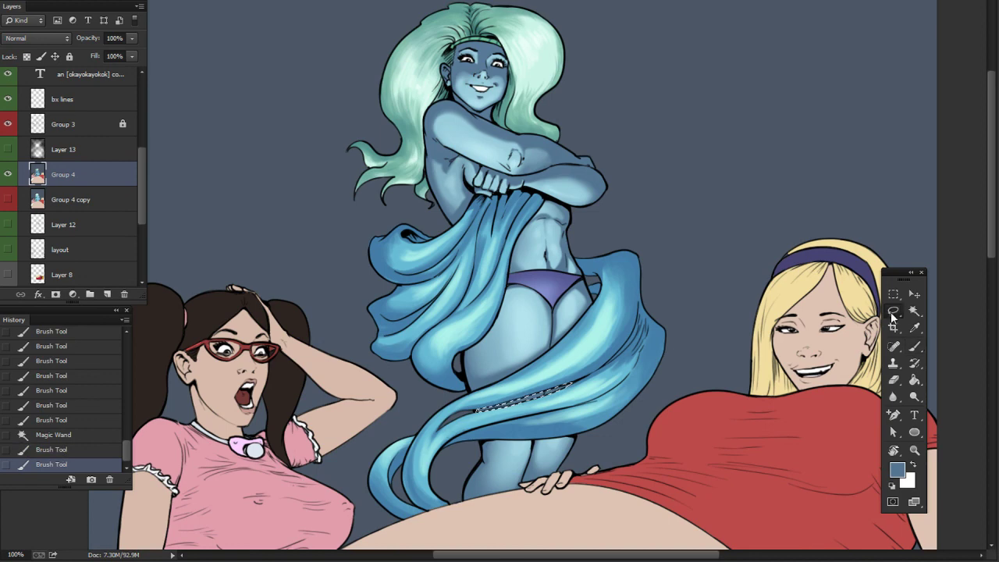
key(ctrl+d)
- Toggle the visibility of Layer 13 on and off to compare the cover with and without it
key(ctrl+minus)
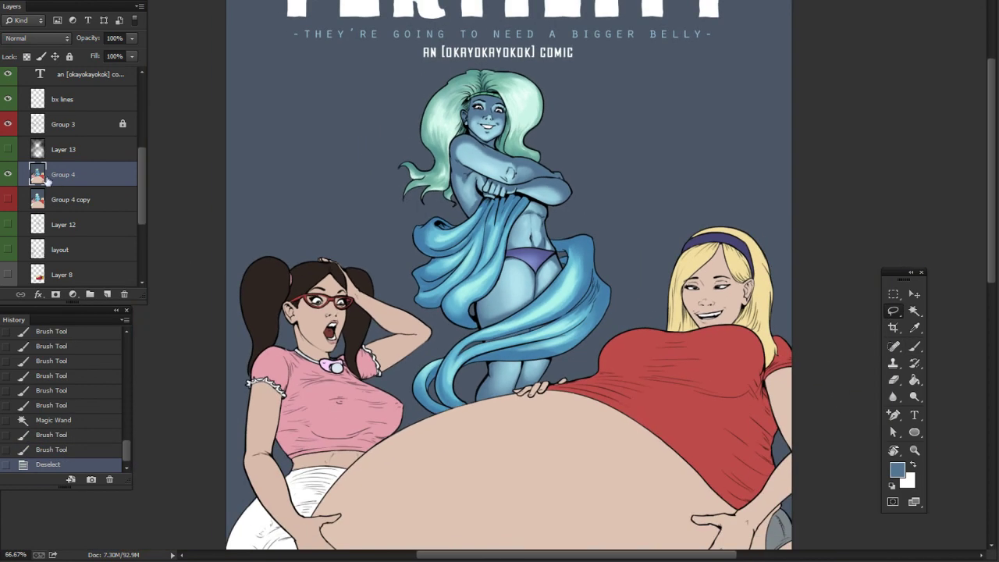
click(9, 149)
click(8, 149)
key(ctrl+plus)
scroll(754, 316, up, 1)
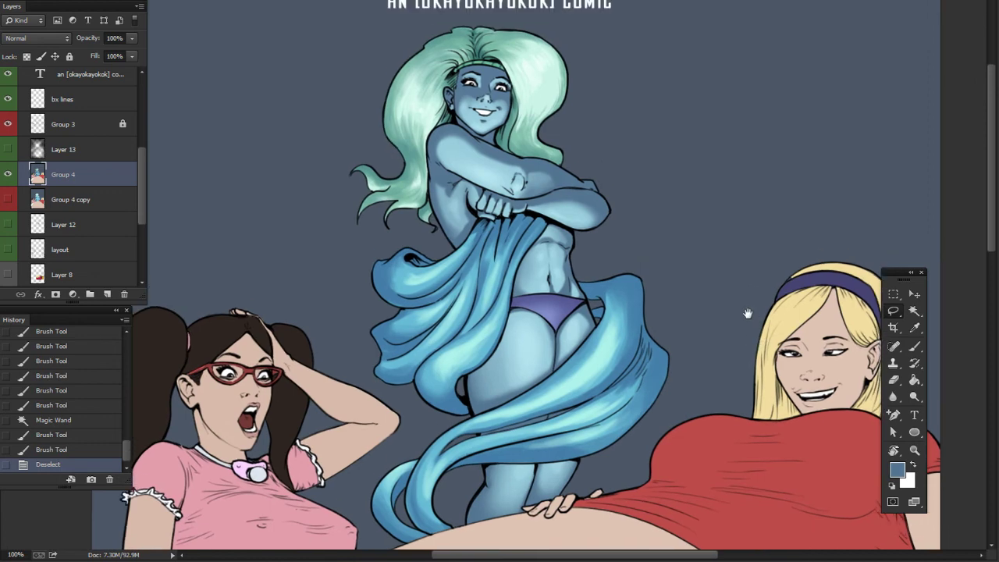